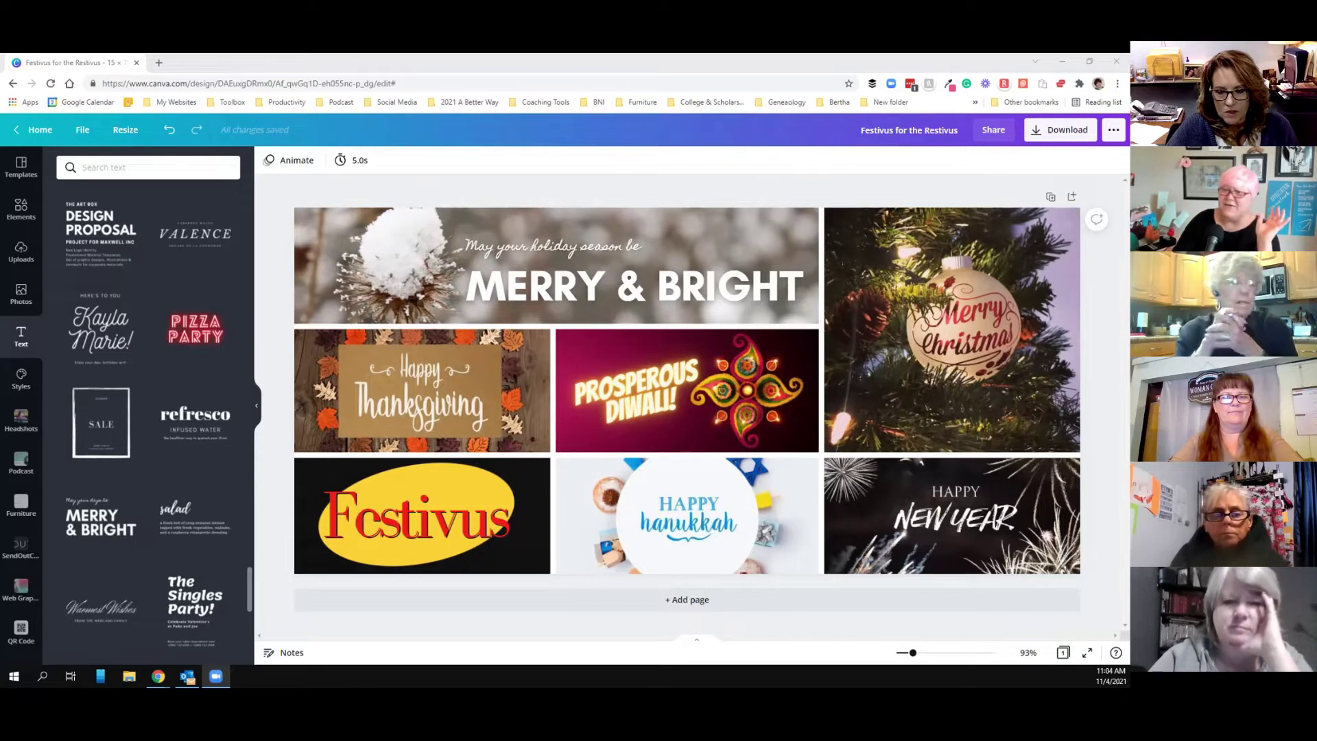
Clear the "oval" element search, list all photo grids and browse the available layouts
{"action": "left_click", "coordinate": [20, 208]}
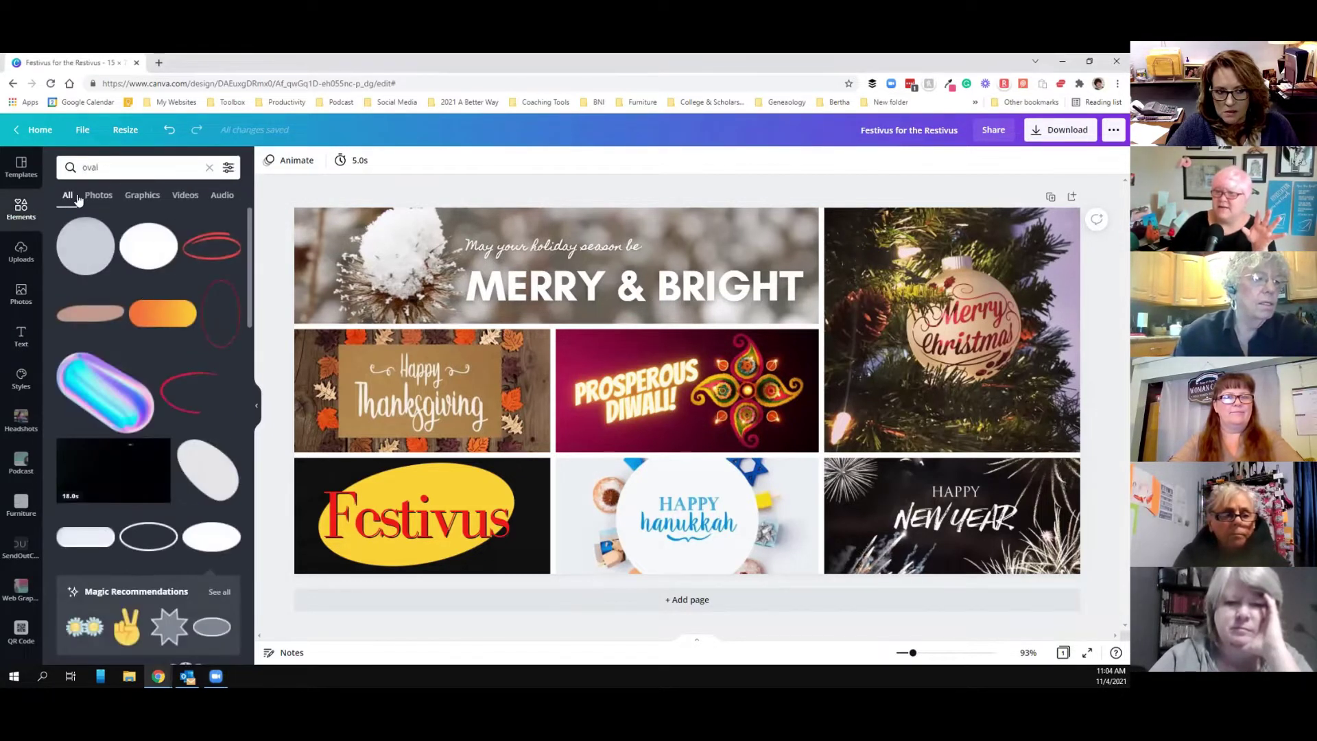
{"action": "left_click", "coordinate": [115, 166]}
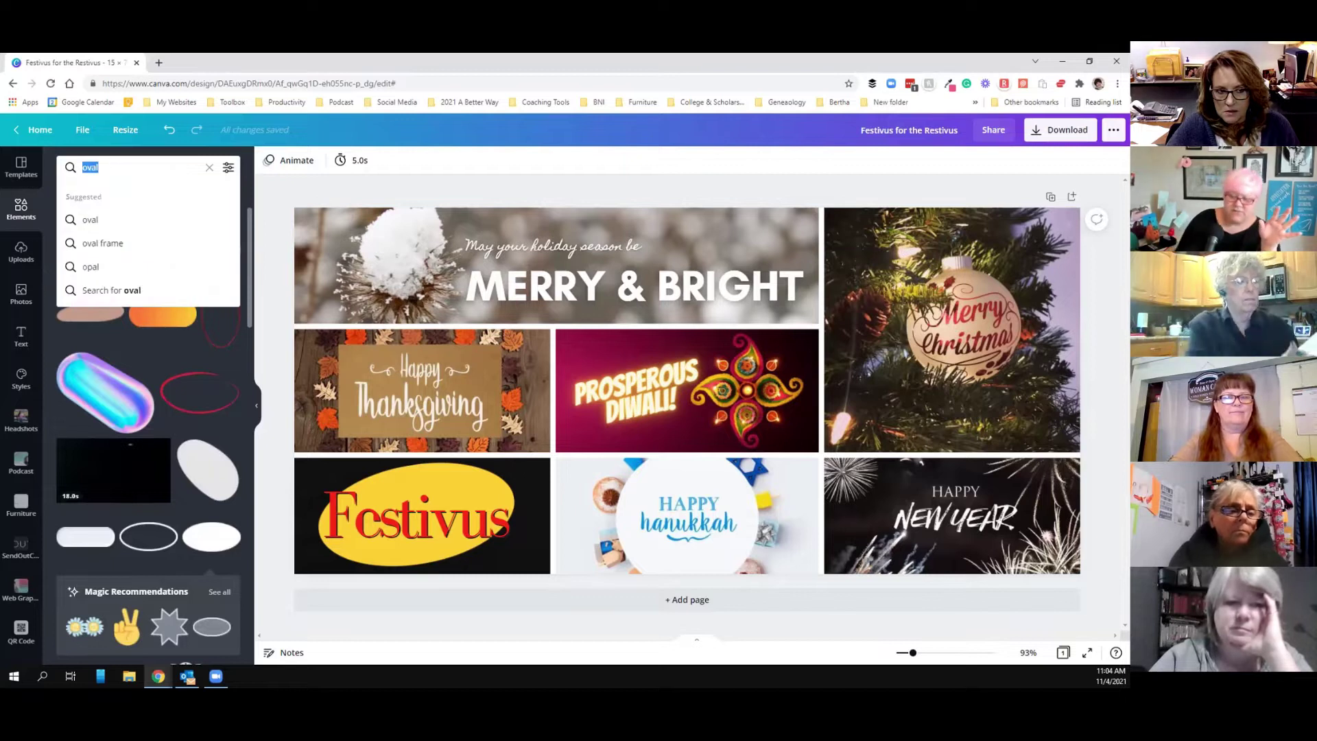
{"action": "key", "text": "BackSpace"}
{"action": "key", "text": "Escape"}
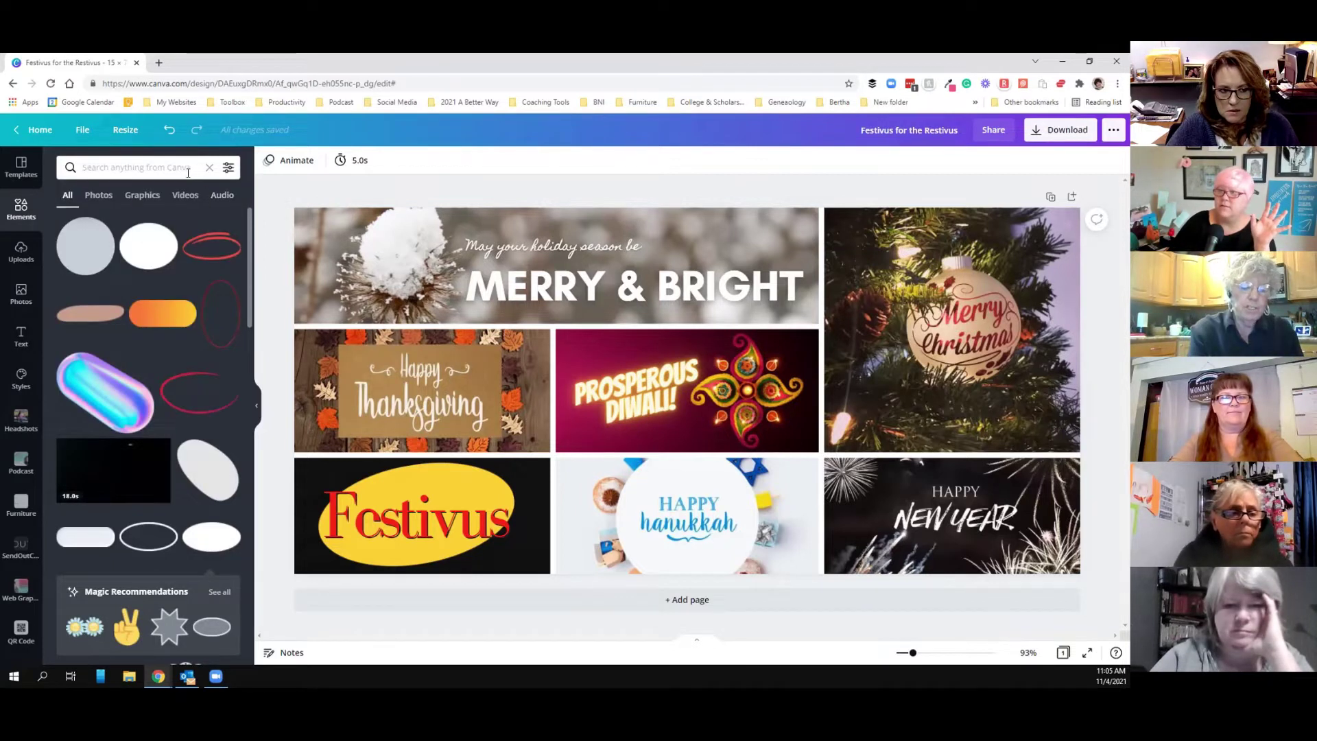
{"action": "left_click", "coordinate": [208, 168]}
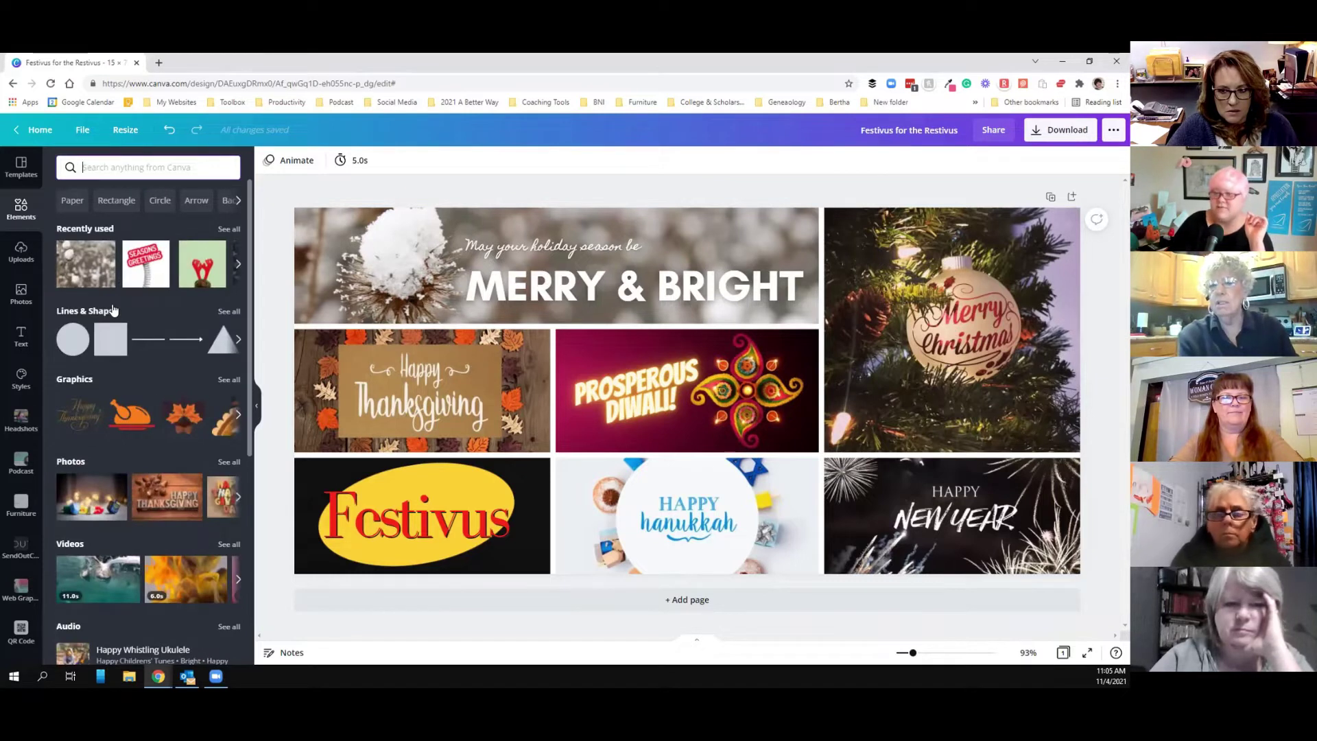
{"action": "scroll", "coordinate": [108, 343], "scroll_direction": "down", "scroll_amount": 5}
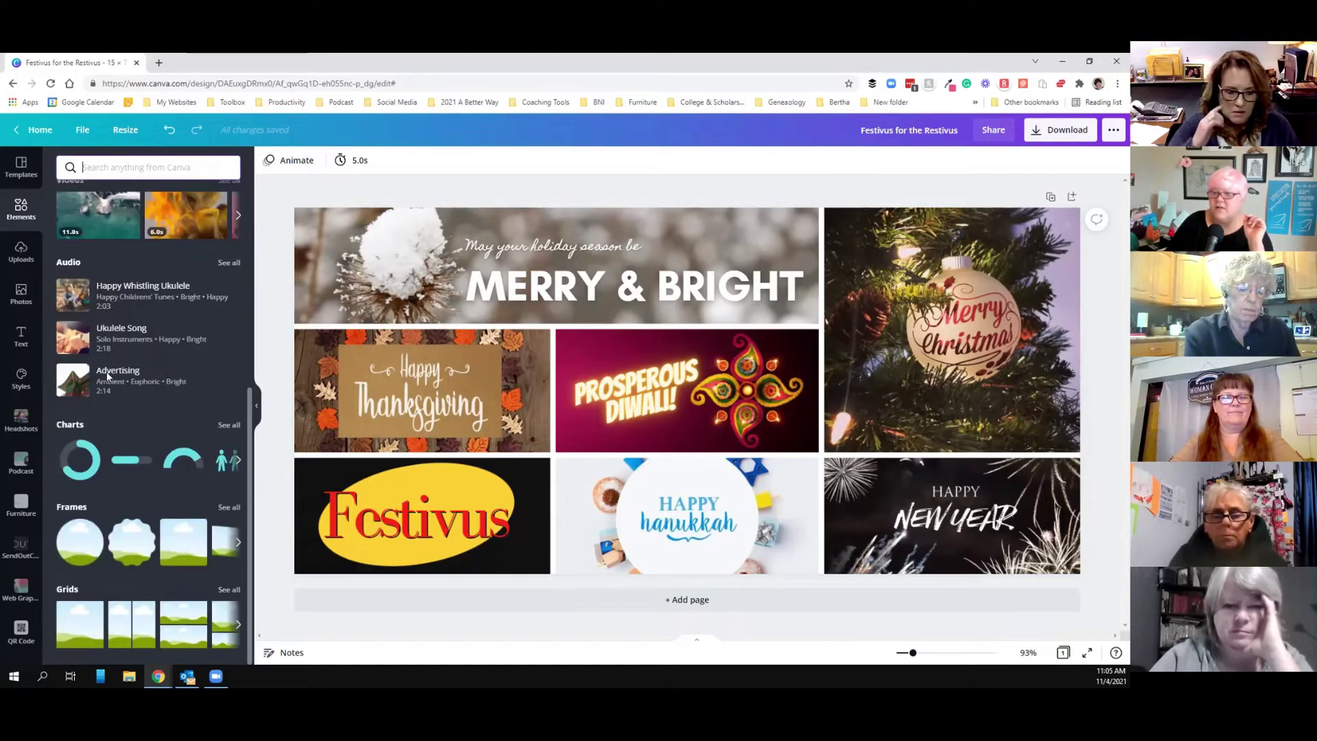
{"action": "left_click", "coordinate": [233, 589]}
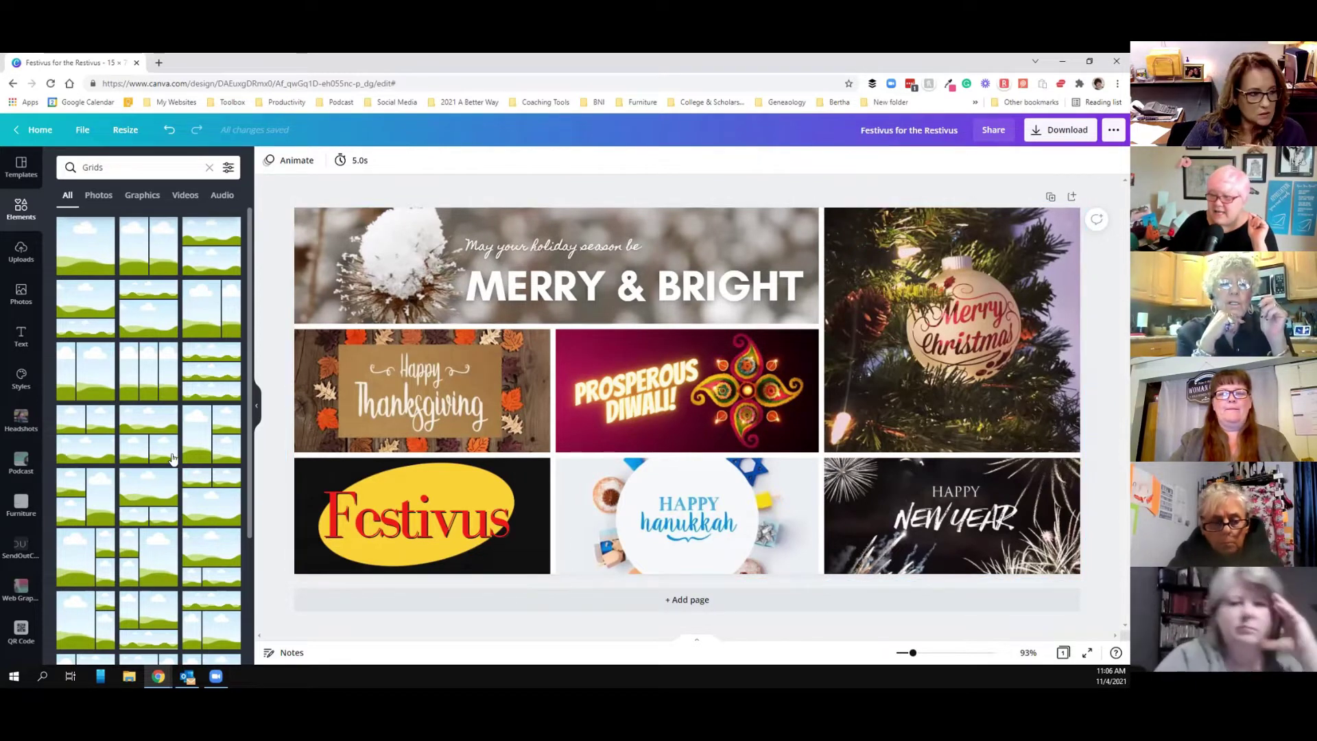
{"action": "scroll", "coordinate": [171, 458], "scroll_direction": "down", "scroll_amount": 5}
{"action": "scroll", "coordinate": [171, 458], "scroll_direction": "down", "scroll_amount": 3}
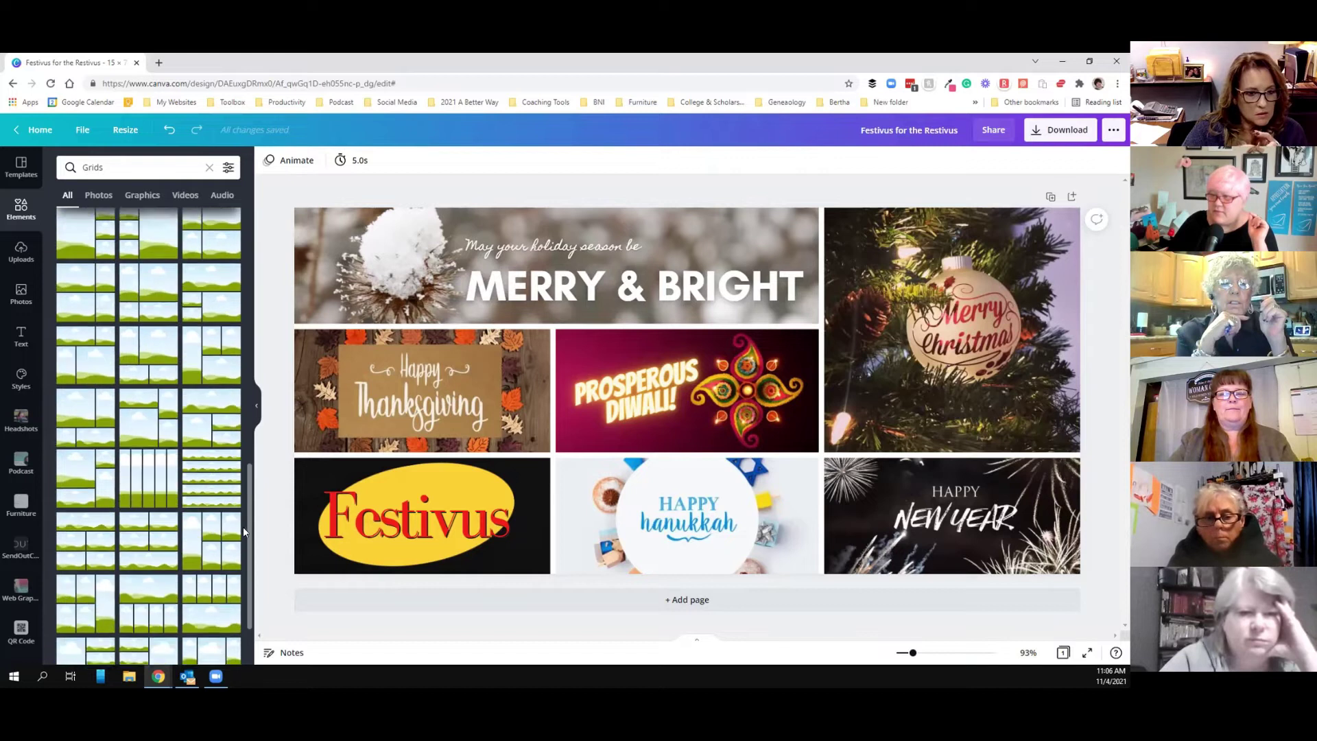
{"action": "scroll", "coordinate": [233, 576], "scroll_direction": "down", "scroll_amount": 3}
{"action": "scroll", "coordinate": [238, 585], "scroll_direction": "down", "scroll_amount": 3}
{"action": "scroll", "coordinate": [236, 657], "scroll_direction": "down", "scroll_amount": 2}
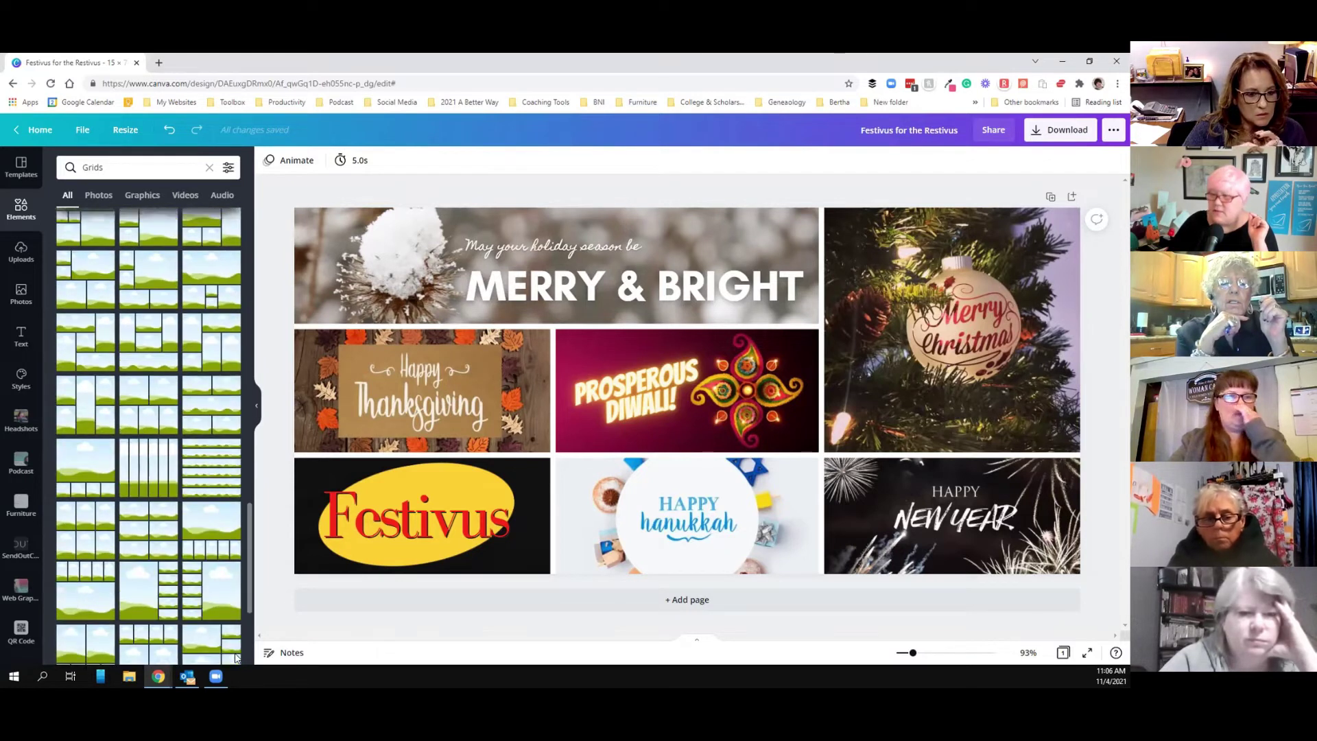
Add a blank second page and fill it with a nine-cell grid arranged in three rows
{"action": "left_click", "coordinate": [686, 604]}
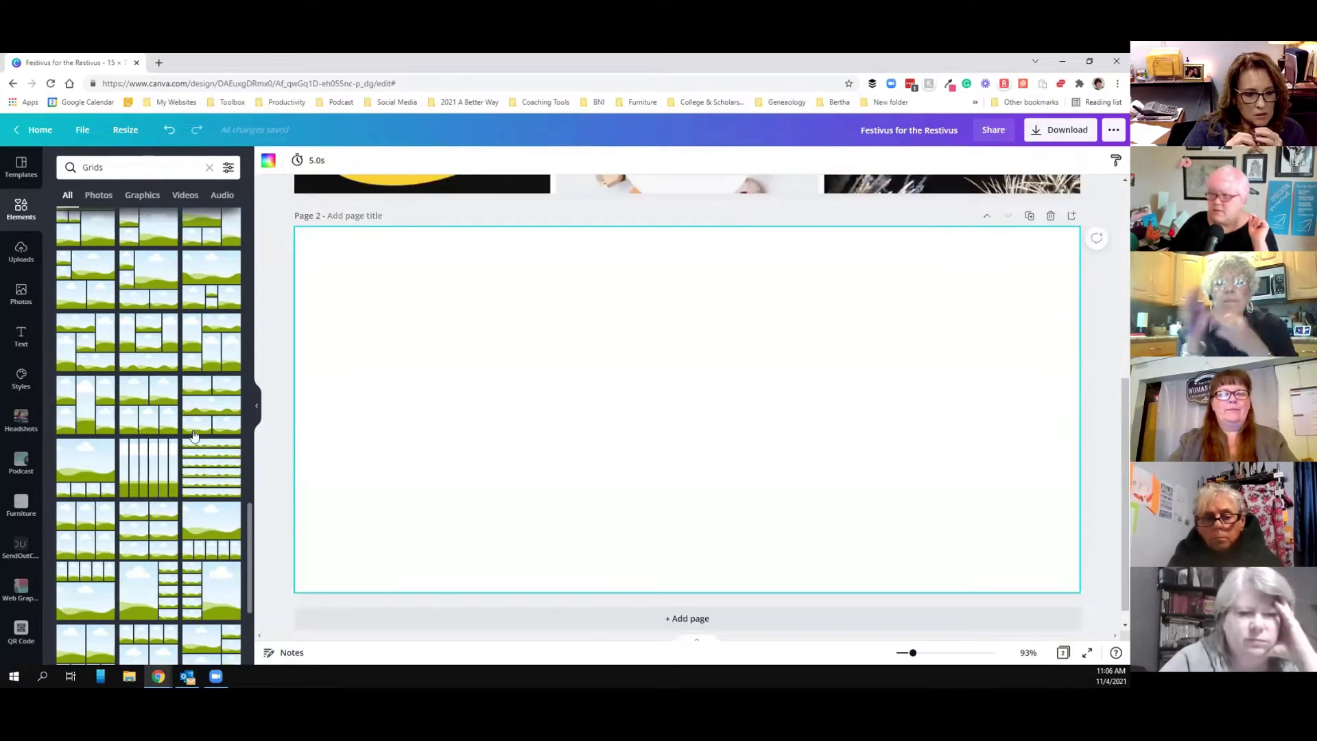
{"action": "scroll", "coordinate": [177, 427], "scroll_direction": "down", "scroll_amount": 3}
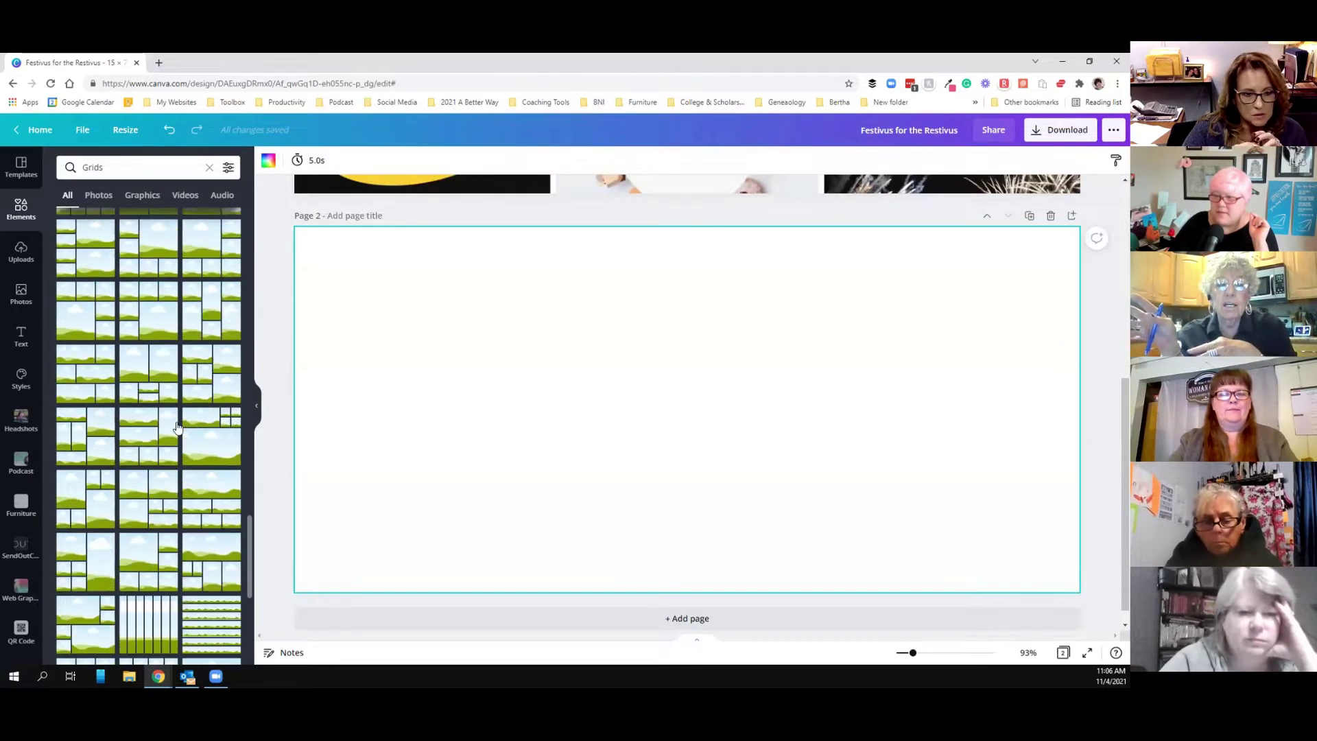
{"action": "scroll", "coordinate": [90, 412], "scroll_direction": "down", "scroll_amount": 5}
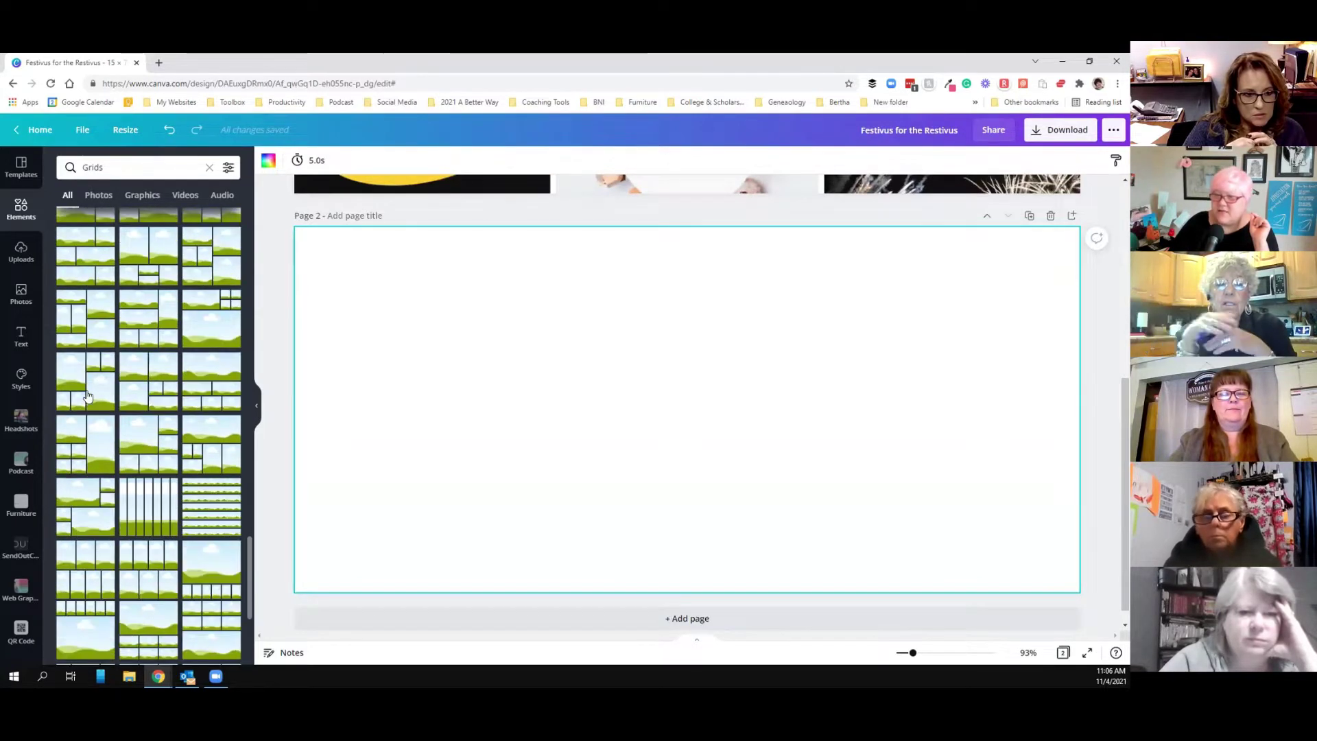
{"action": "scroll", "coordinate": [99, 482], "scroll_direction": "down", "scroll_amount": 5}
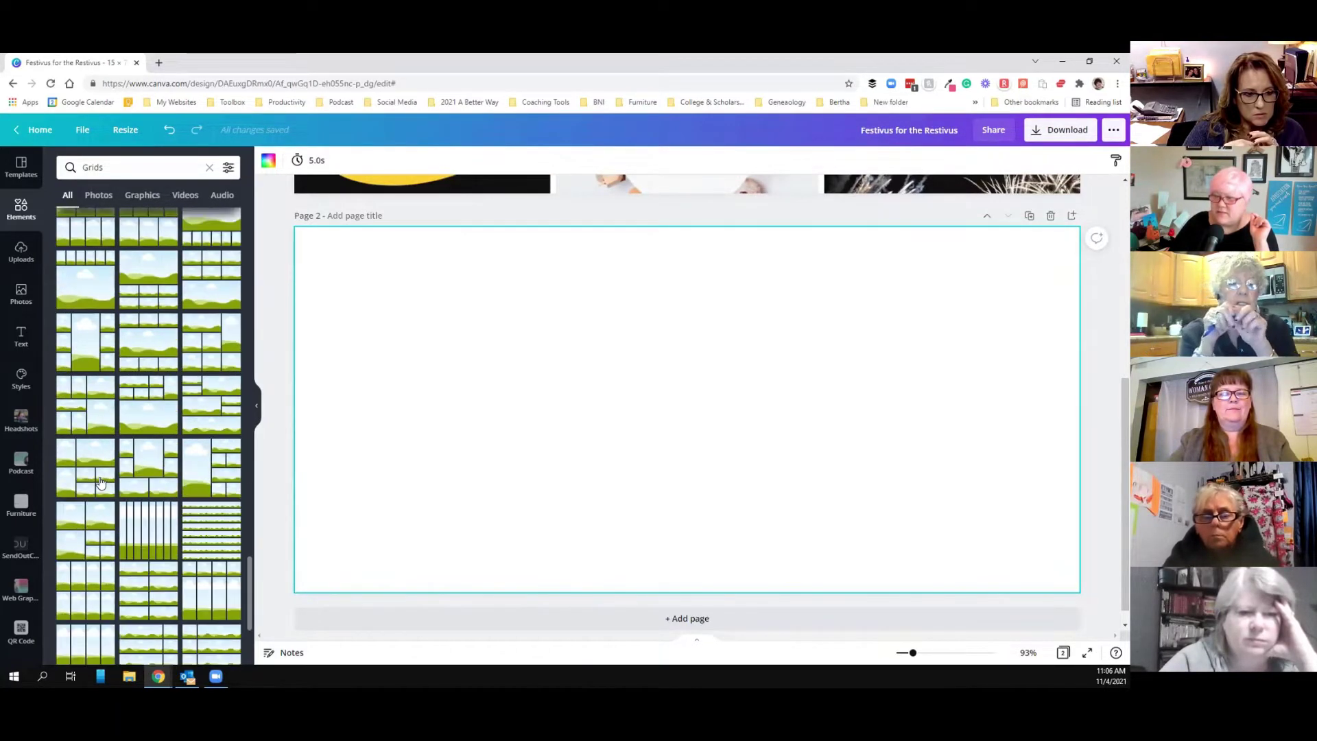
{"action": "scroll", "coordinate": [117, 490], "scroll_direction": "down", "scroll_amount": 1}
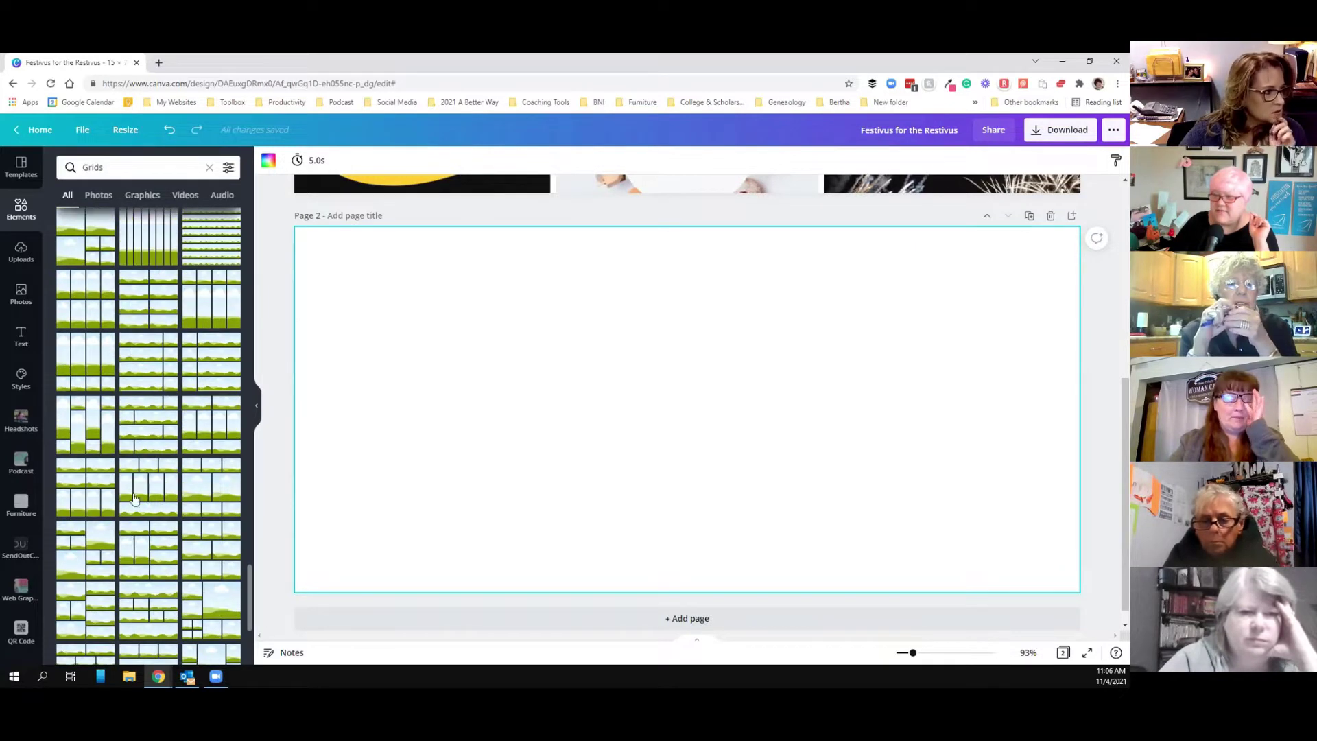
{"action": "scroll", "coordinate": [122, 513], "scroll_direction": "down", "scroll_amount": 4}
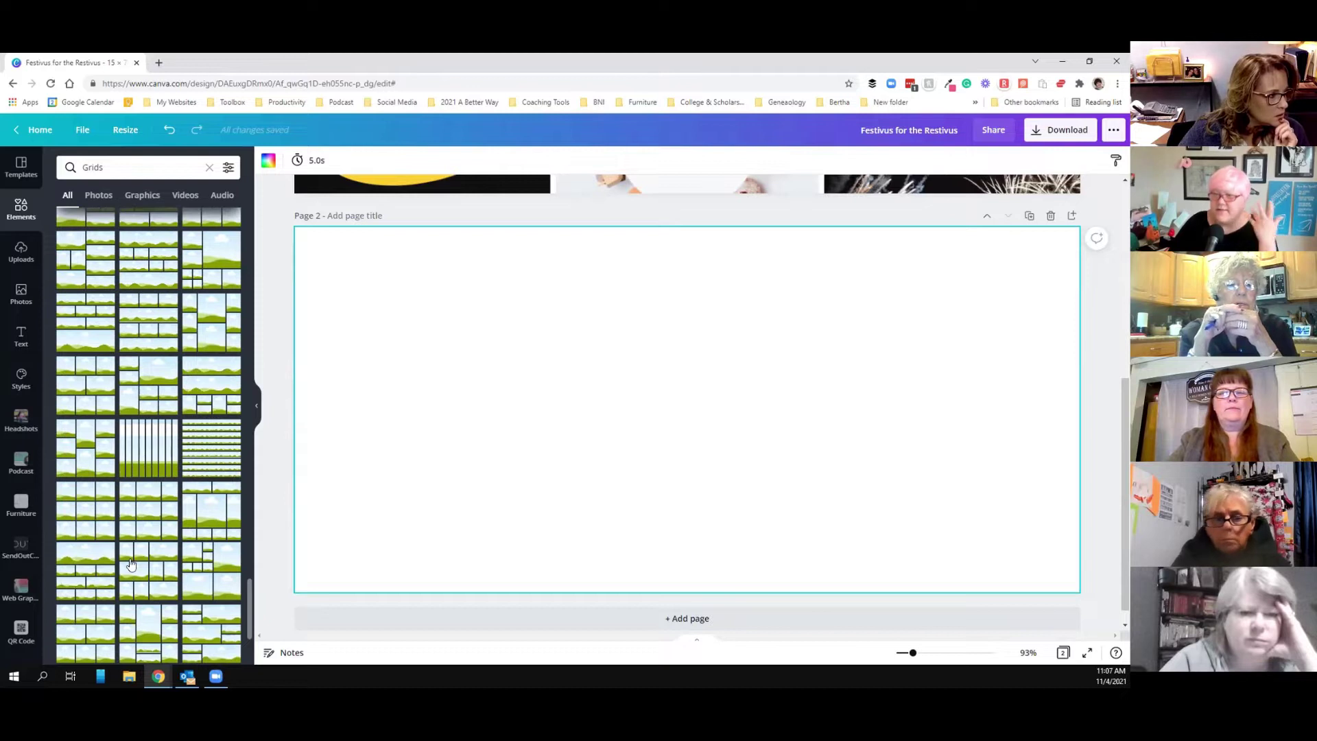
{"action": "left_click", "coordinate": [149, 561]}
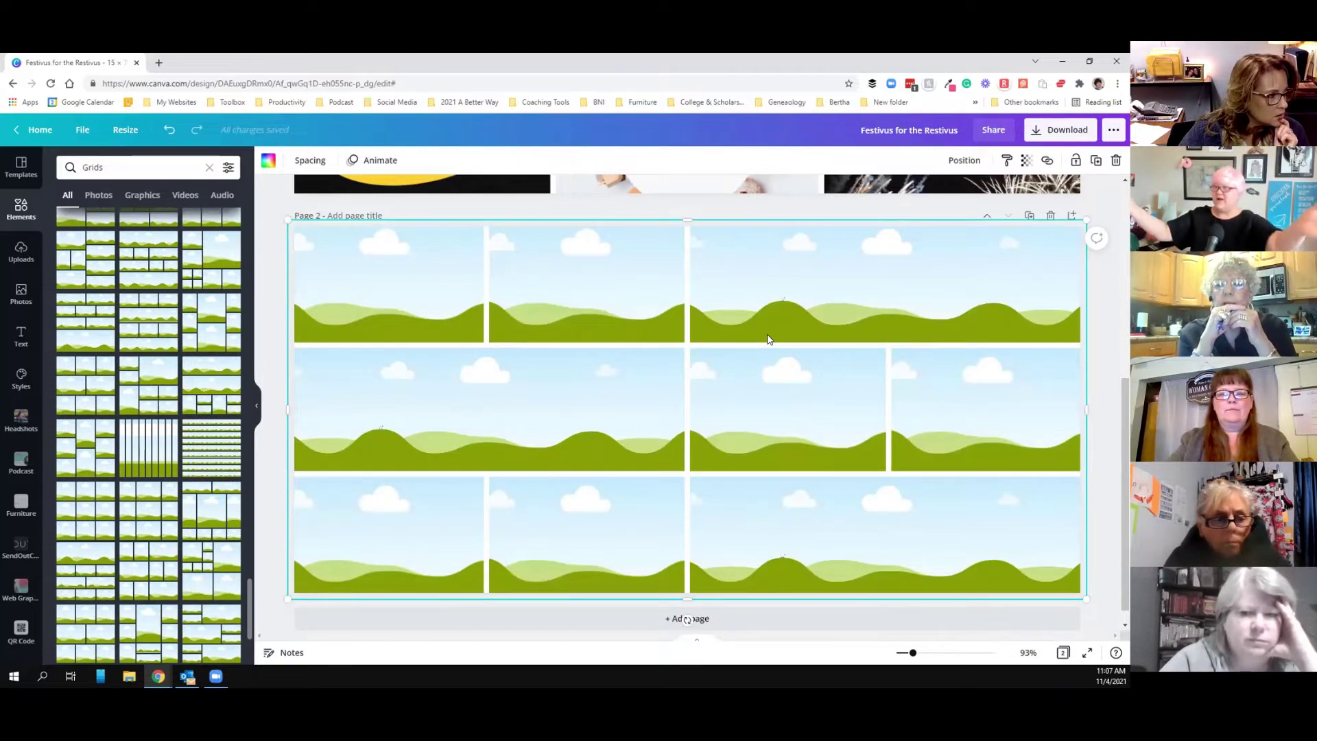
Try a grid of mixed large and small cells on page 2, and delete the grids from the page
{"action": "left_click", "coordinate": [213, 574]}
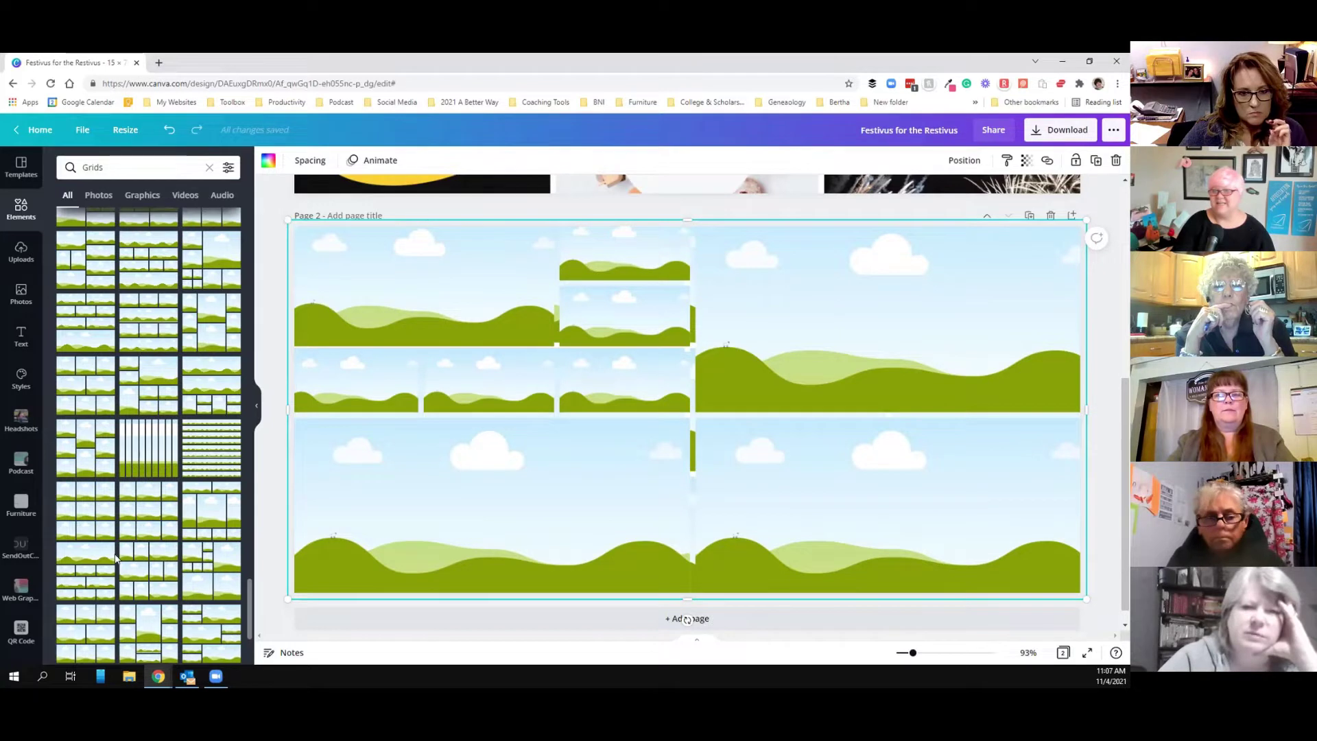
{"action": "left_click", "coordinate": [93, 563]}
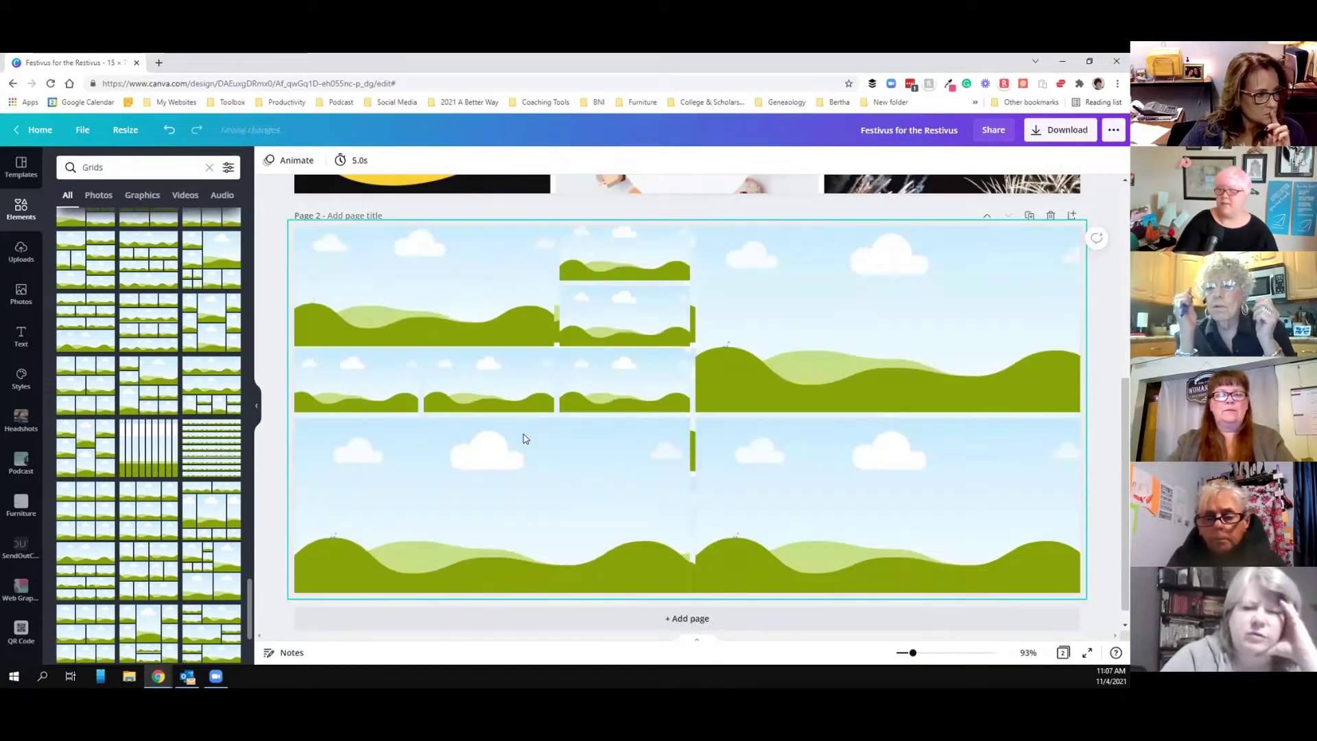
{"action": "left_click", "coordinate": [524, 438]}
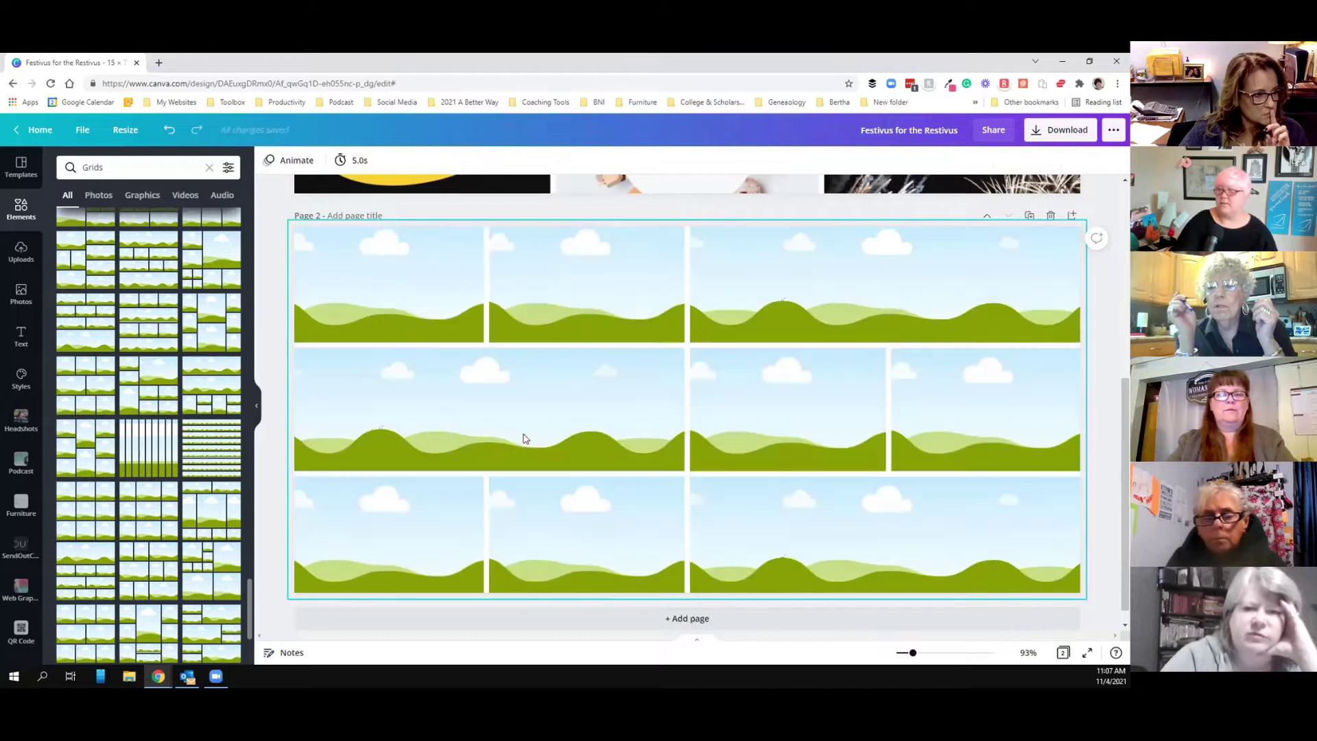
{"action": "key", "text": "Delete"}
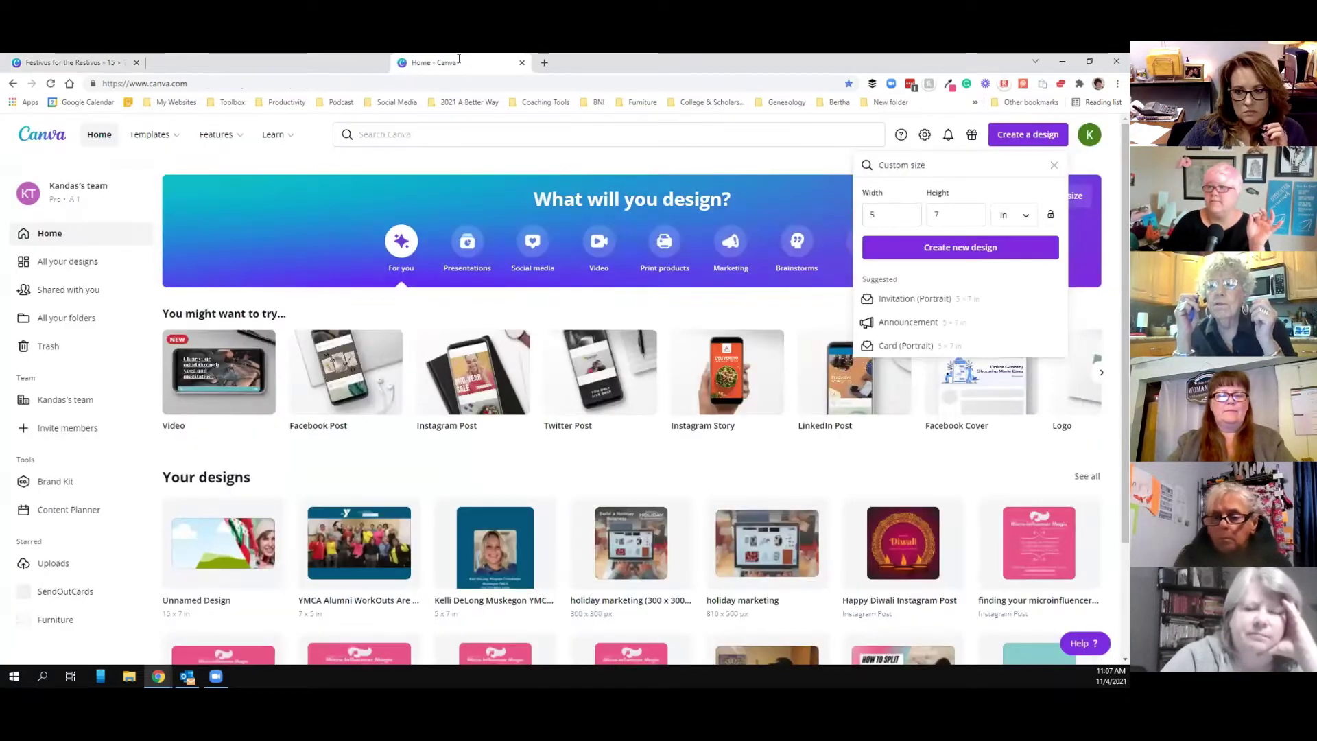
Create a new custom-size design 15 in wide and 7 in high from the Canva home page
{"action": "left_click", "coordinate": [206, 63]}
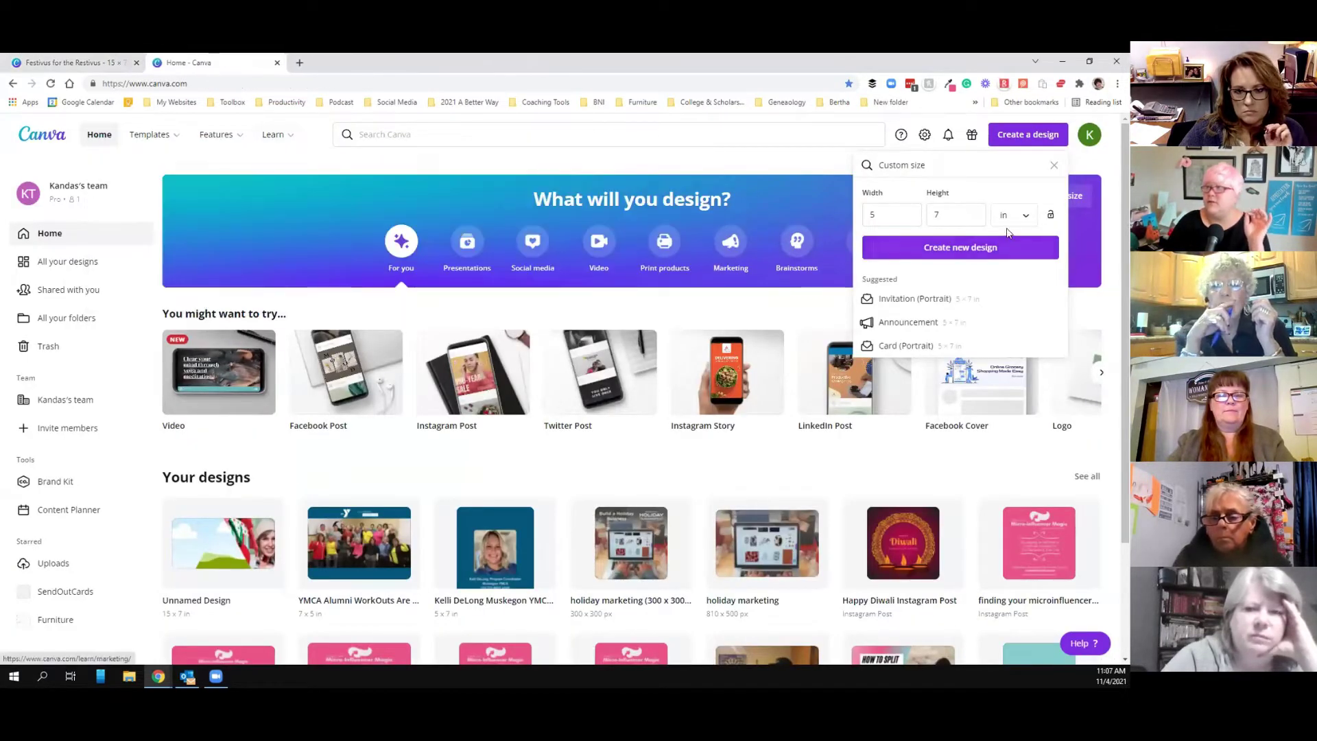
{"action": "left_click", "coordinate": [644, 137]}
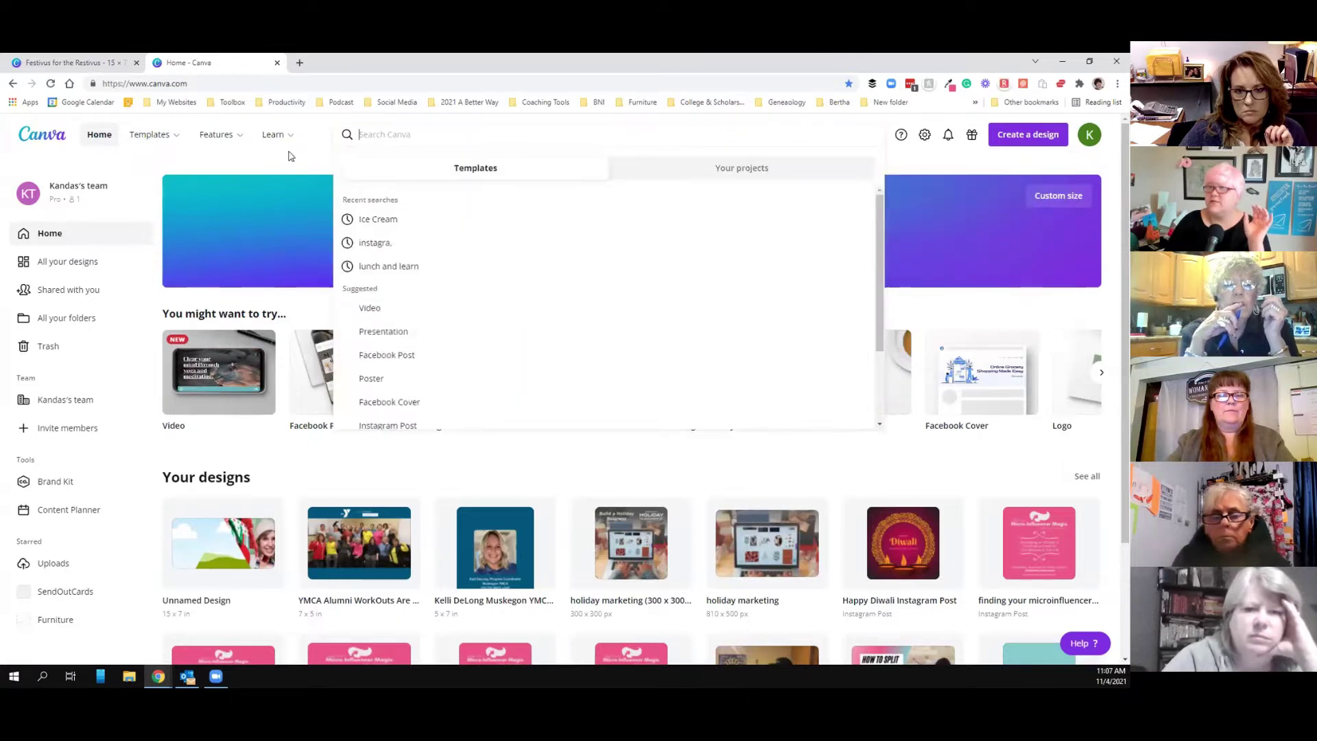
{"action": "left_click", "coordinate": [277, 135]}
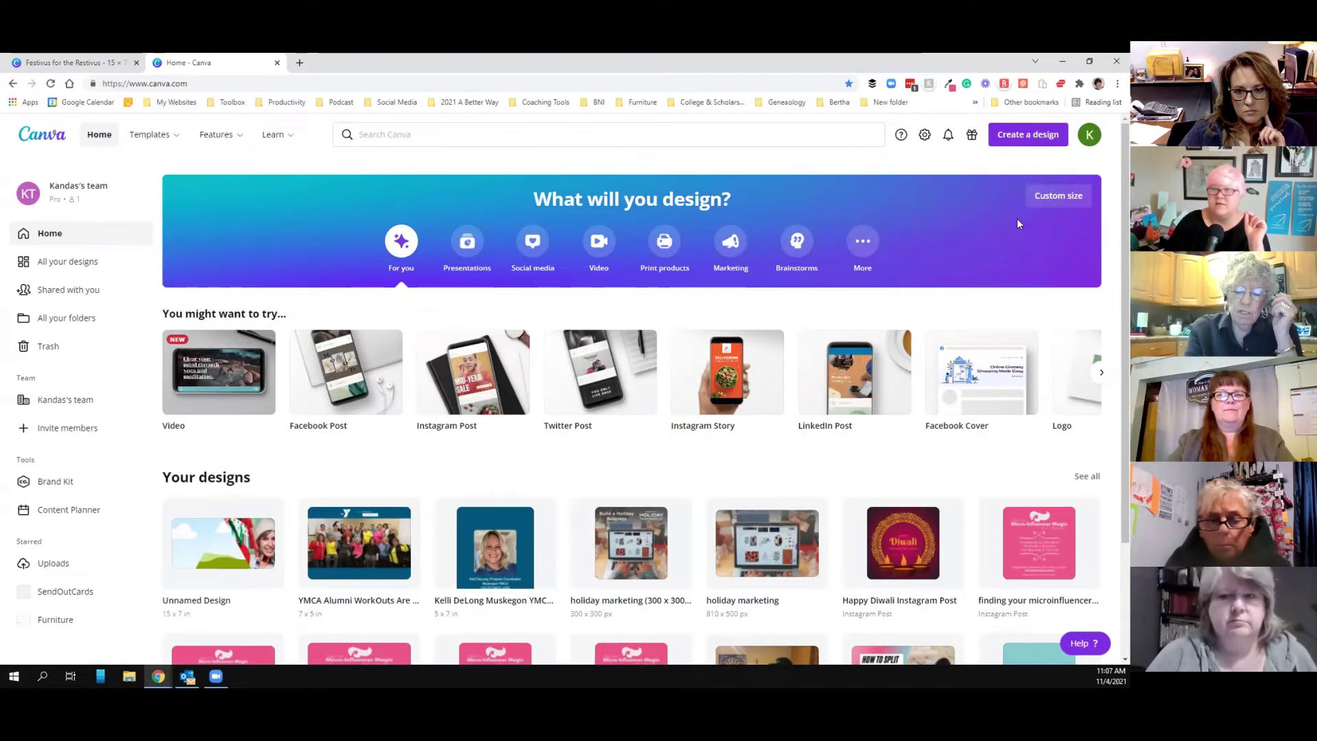
{"action": "left_click", "coordinate": [1061, 198]}
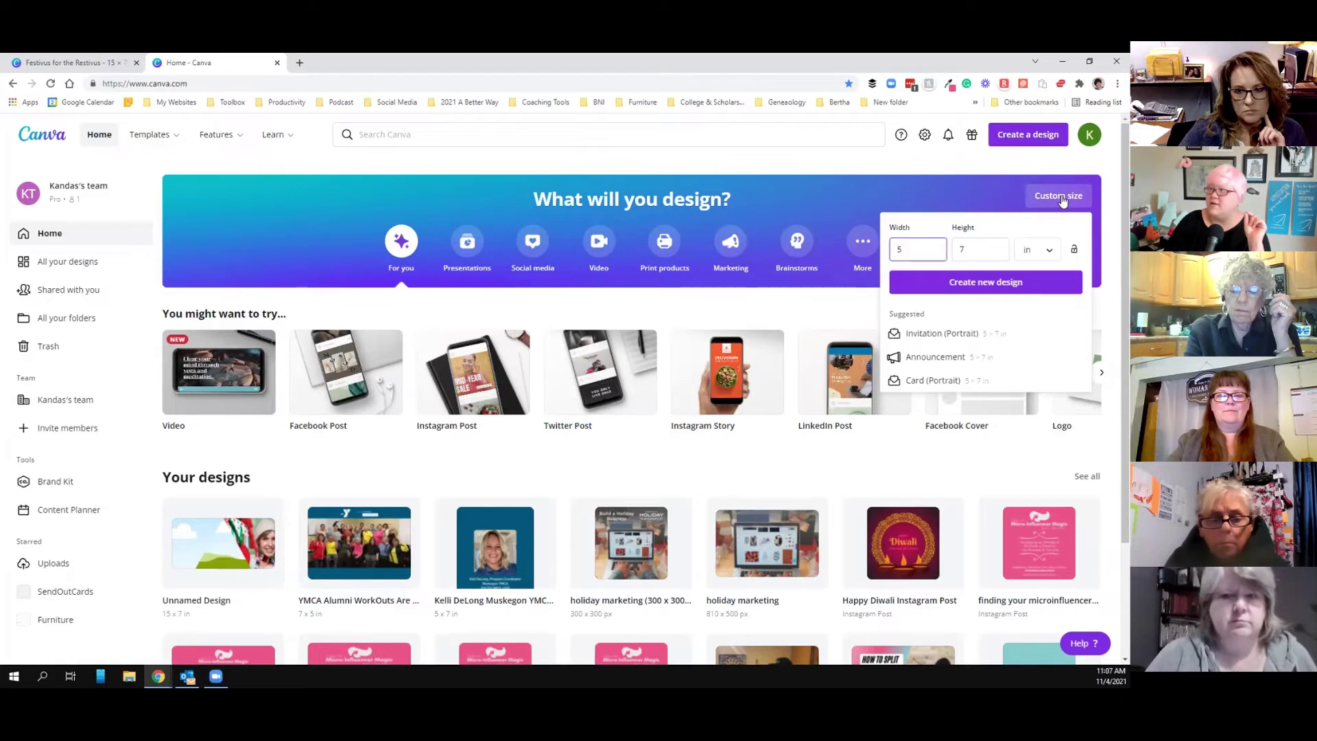
{"action": "left_click", "coordinate": [1033, 250]}
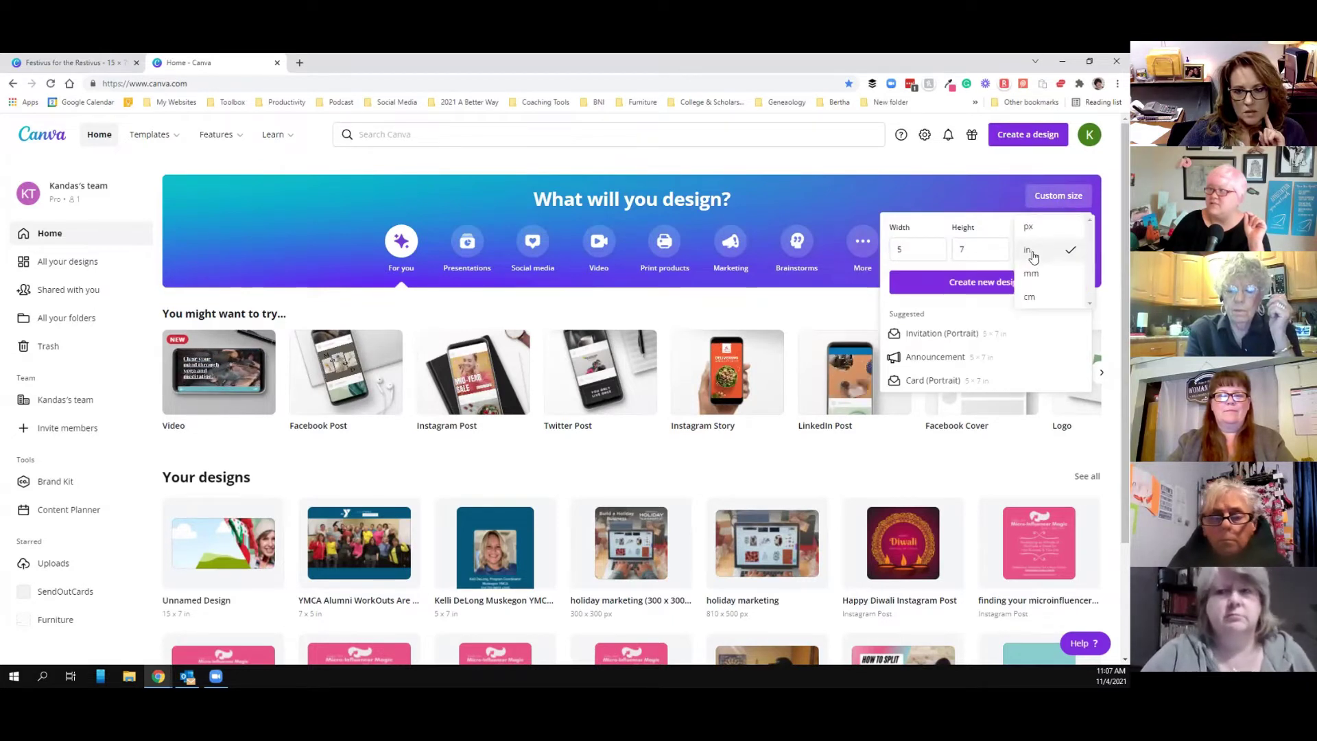
{"action": "left_click", "coordinate": [1032, 255]}
{"action": "left_click", "coordinate": [911, 250]}
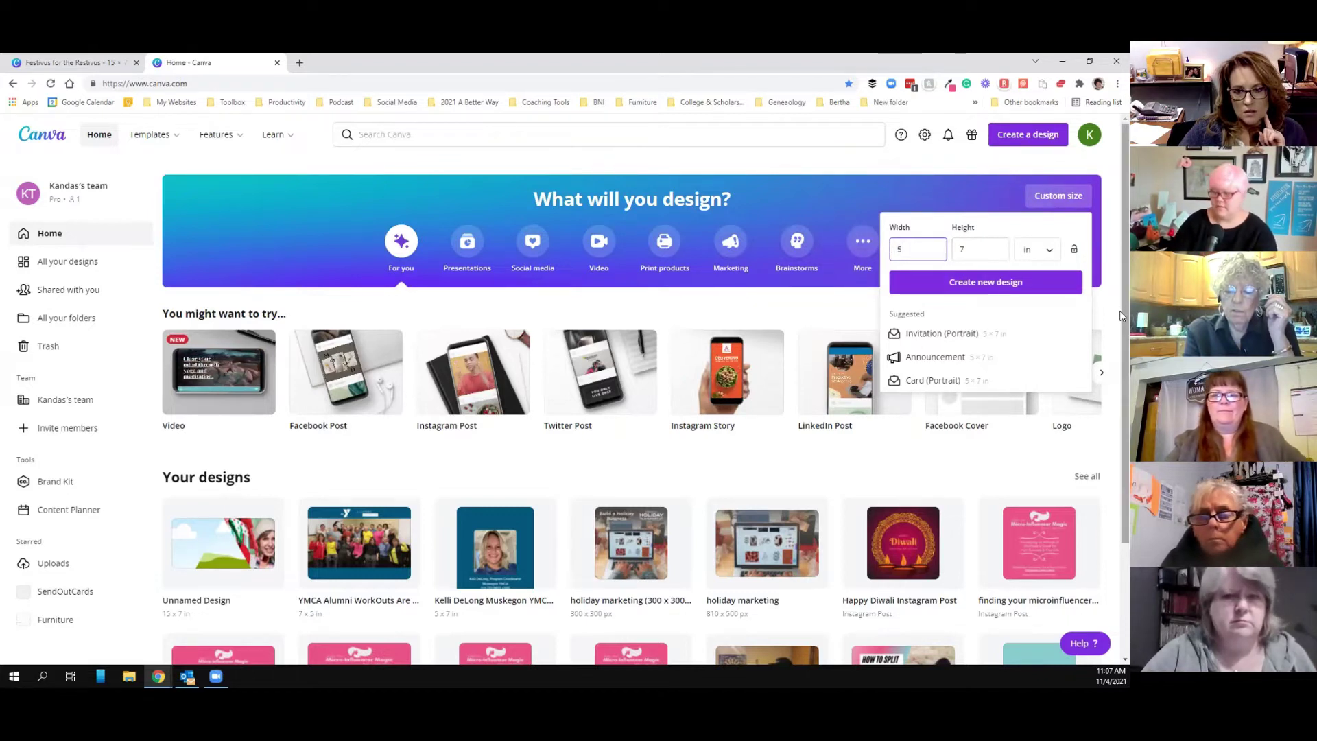
{"action": "key", "text": "BackSpace"}
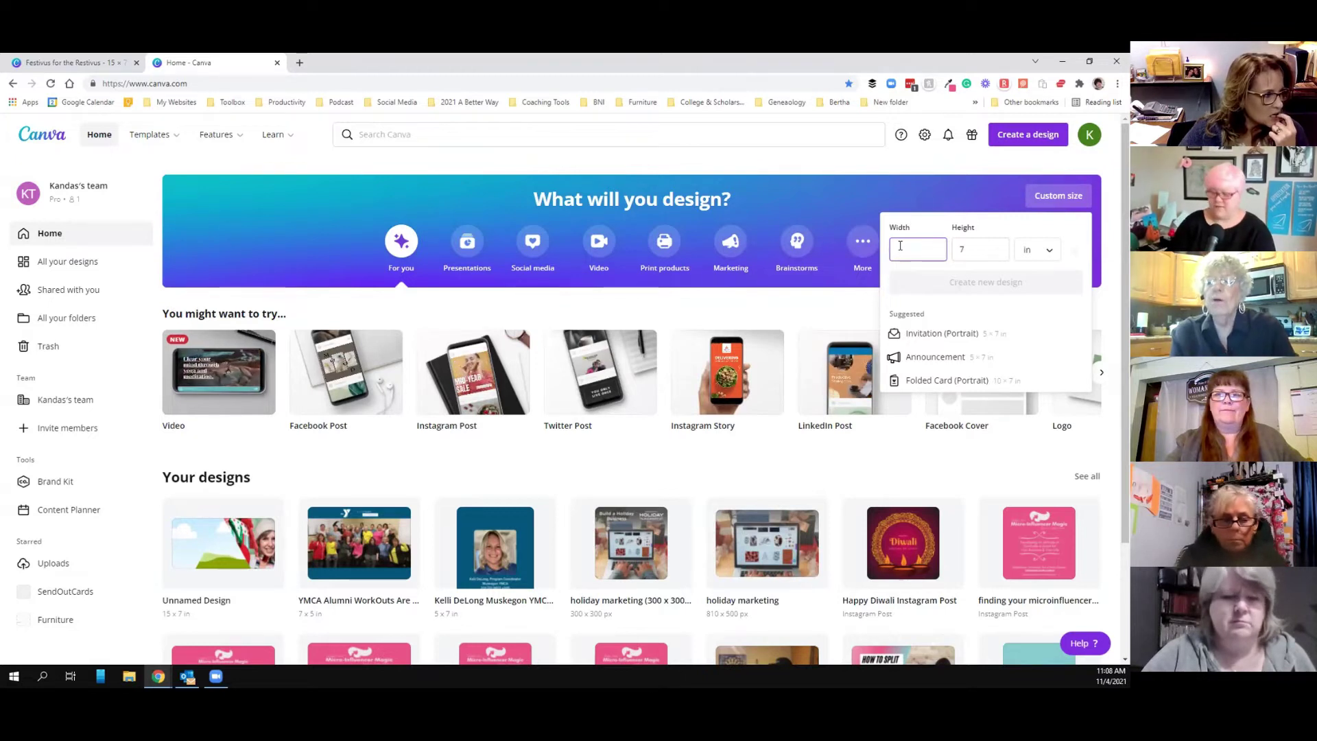
{"action": "type", "text": "15"}
{"action": "left_click", "coordinate": [970, 249]}
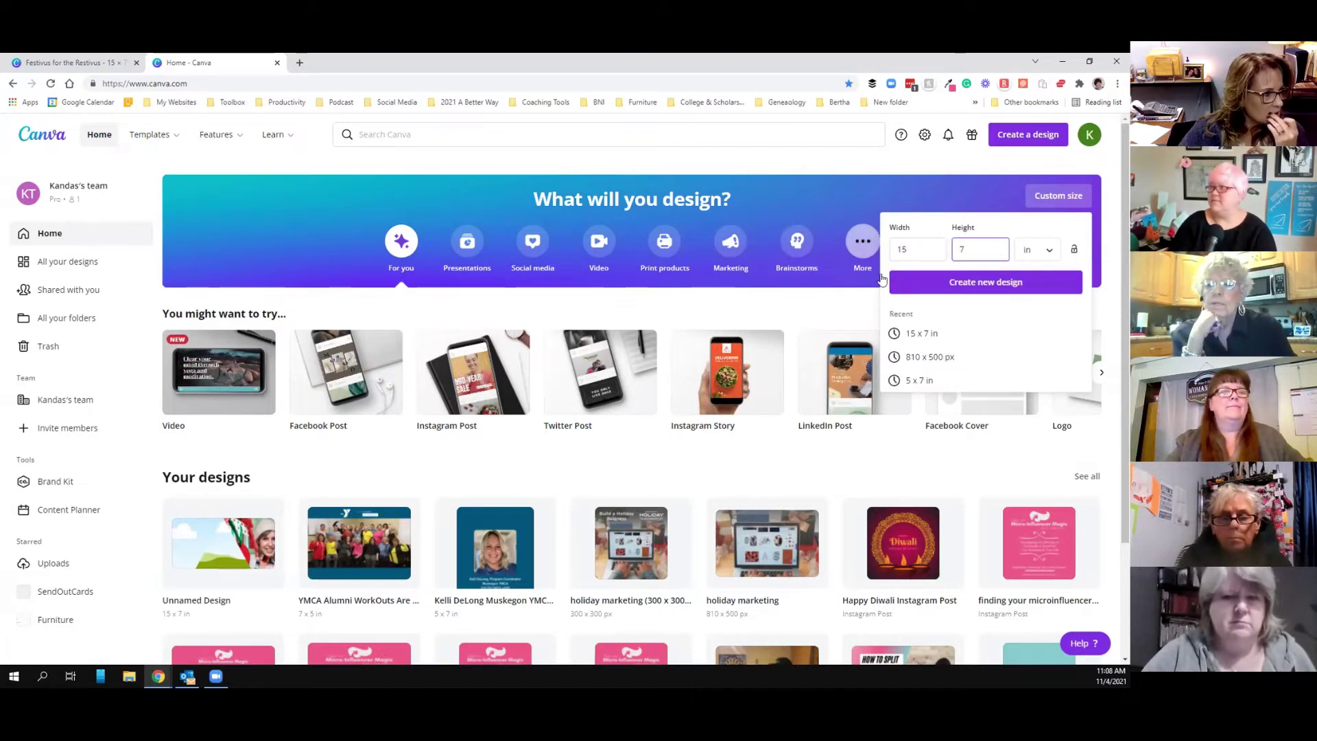
{"action": "left_click", "coordinate": [984, 284]}
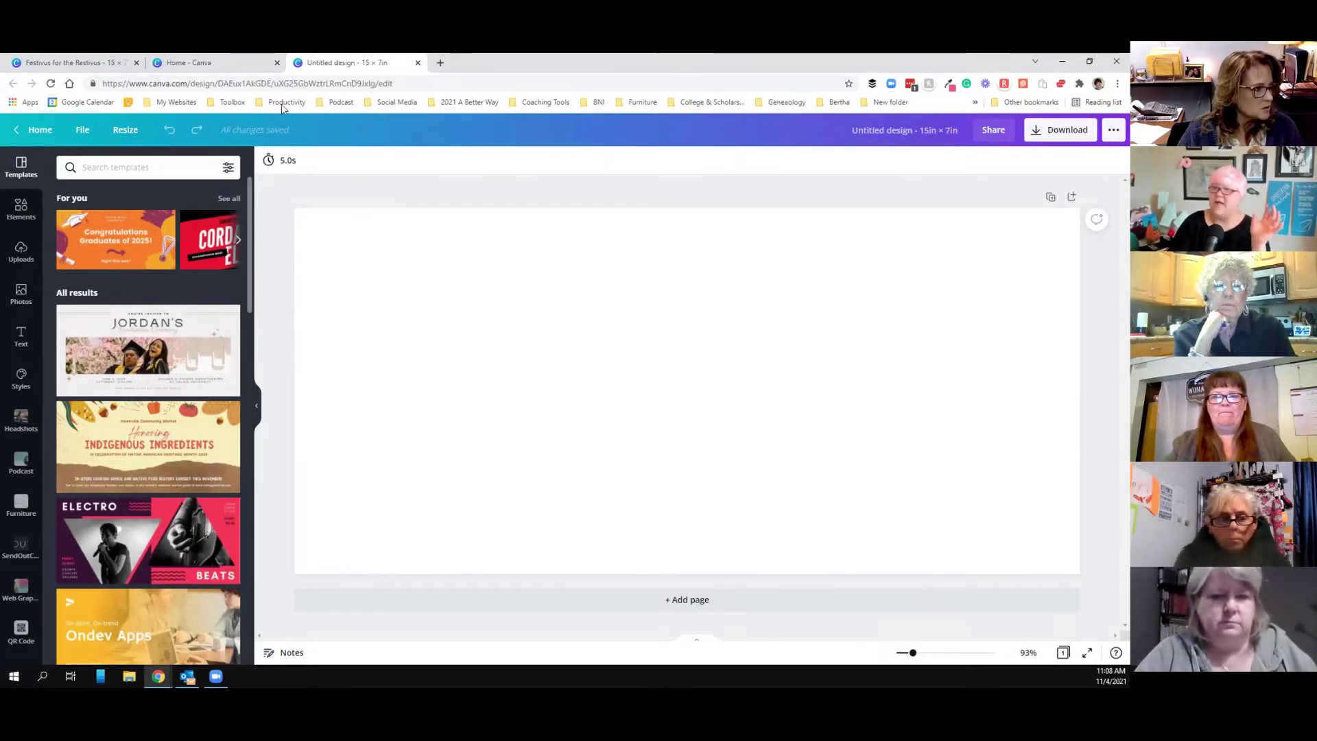
Return to the "Festivus for the Restivus" design and delete its blank second page
{"action": "left_click", "coordinate": [211, 63]}
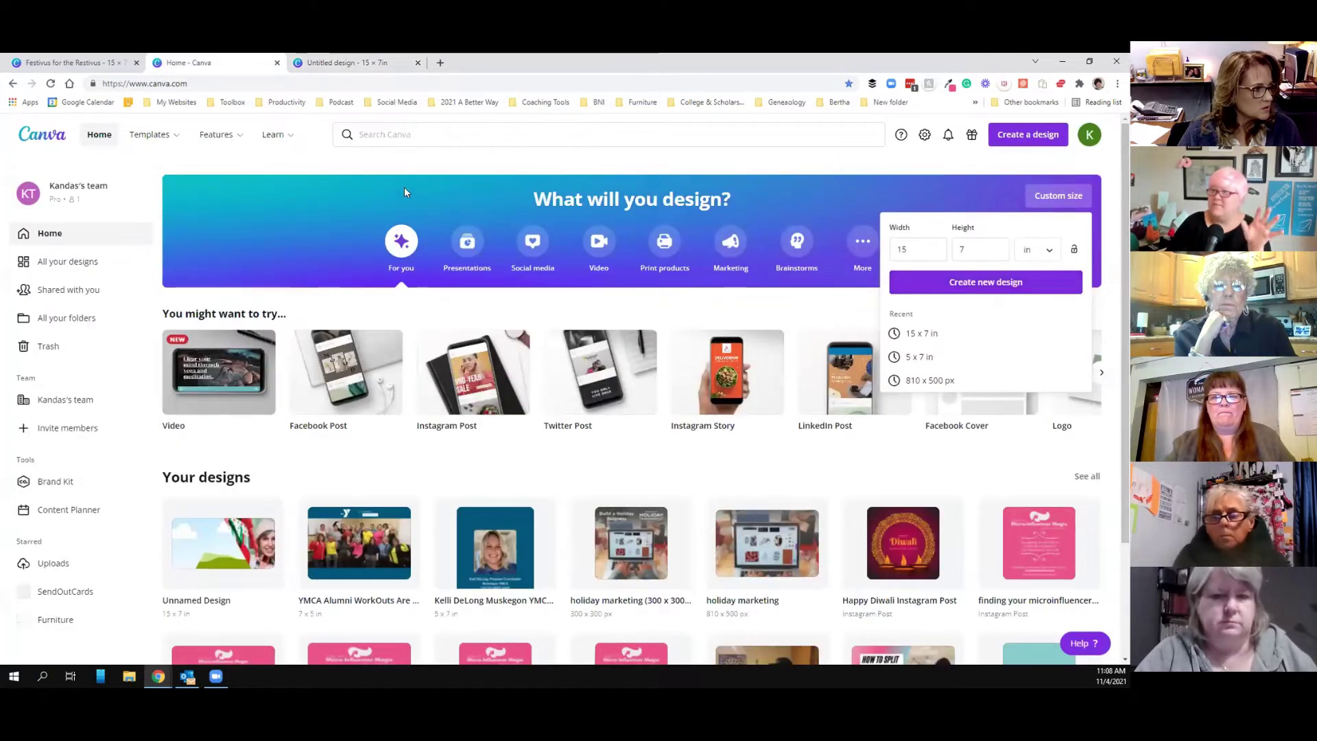
{"action": "left_click", "coordinate": [81, 59]}
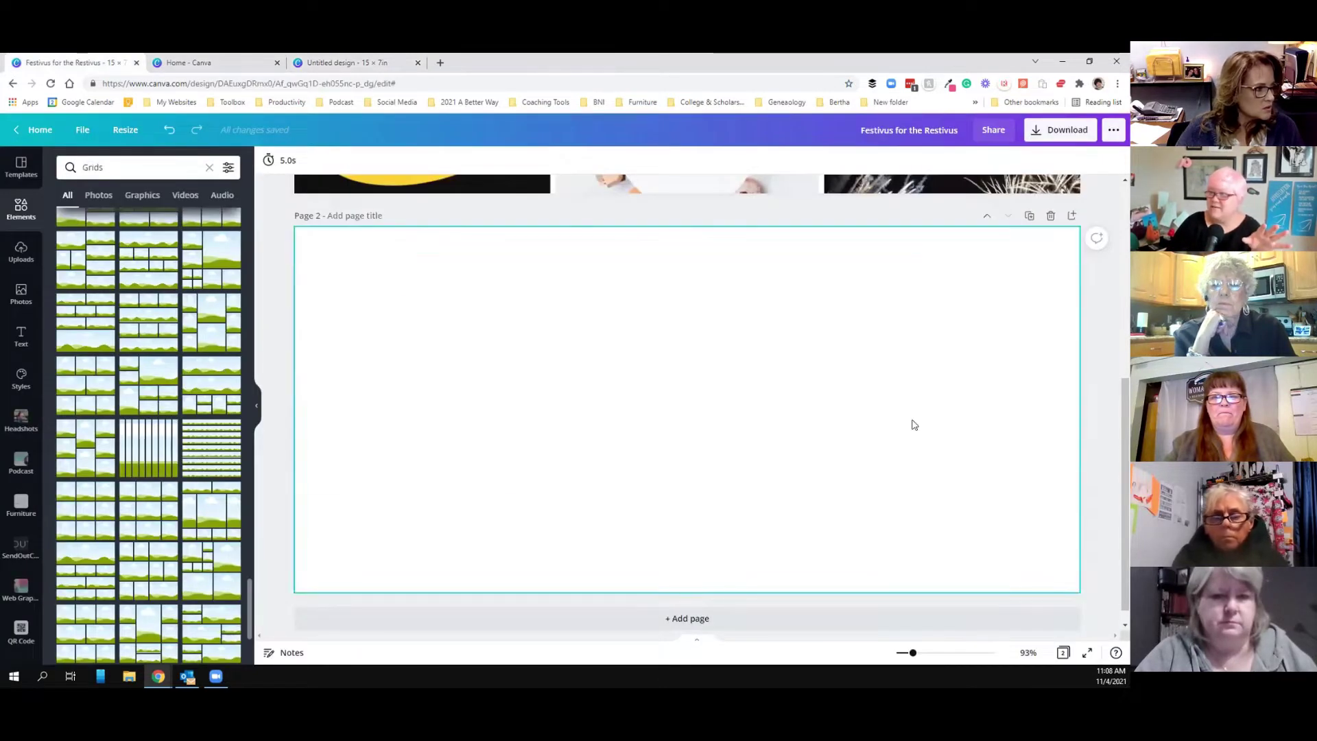
{"action": "left_click", "coordinate": [1051, 218]}
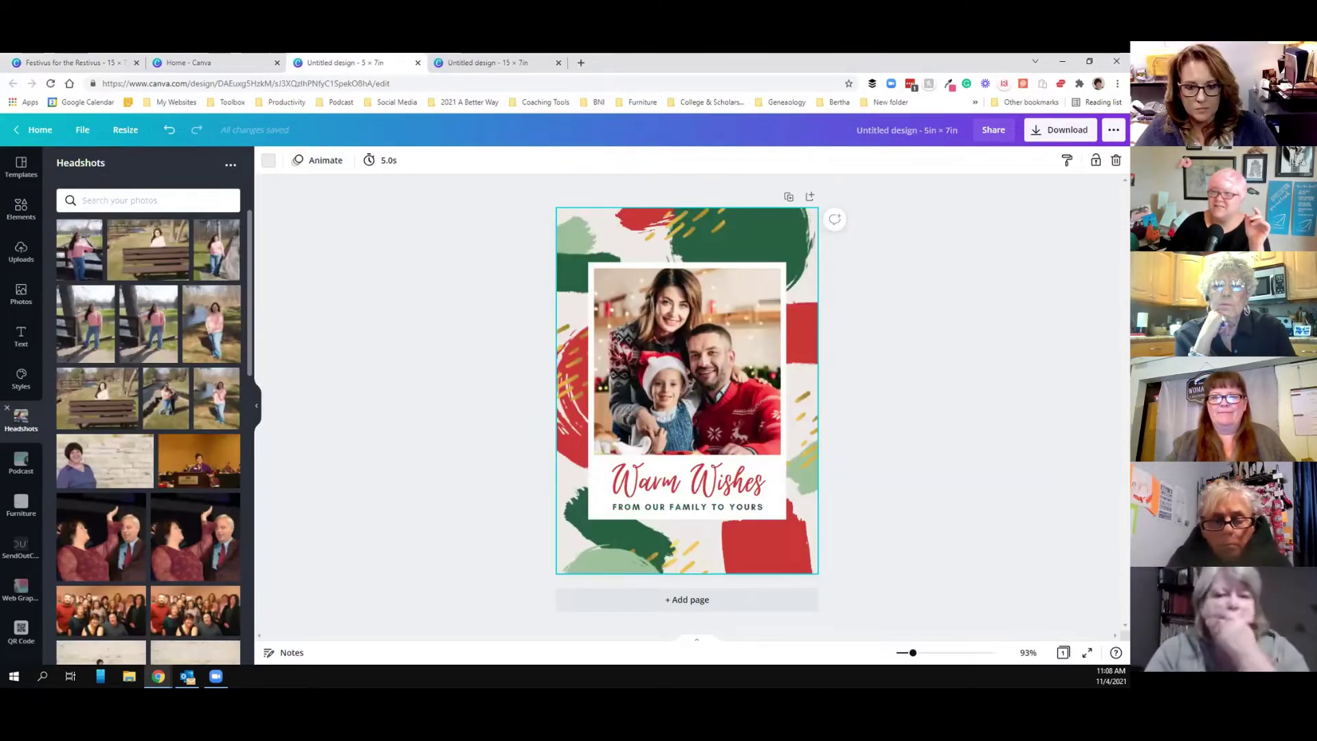
Show the holiday photo greeting card templates in the 5 × 7 in design and select the card's family photo
{"action": "left_click", "coordinate": [21, 167]}
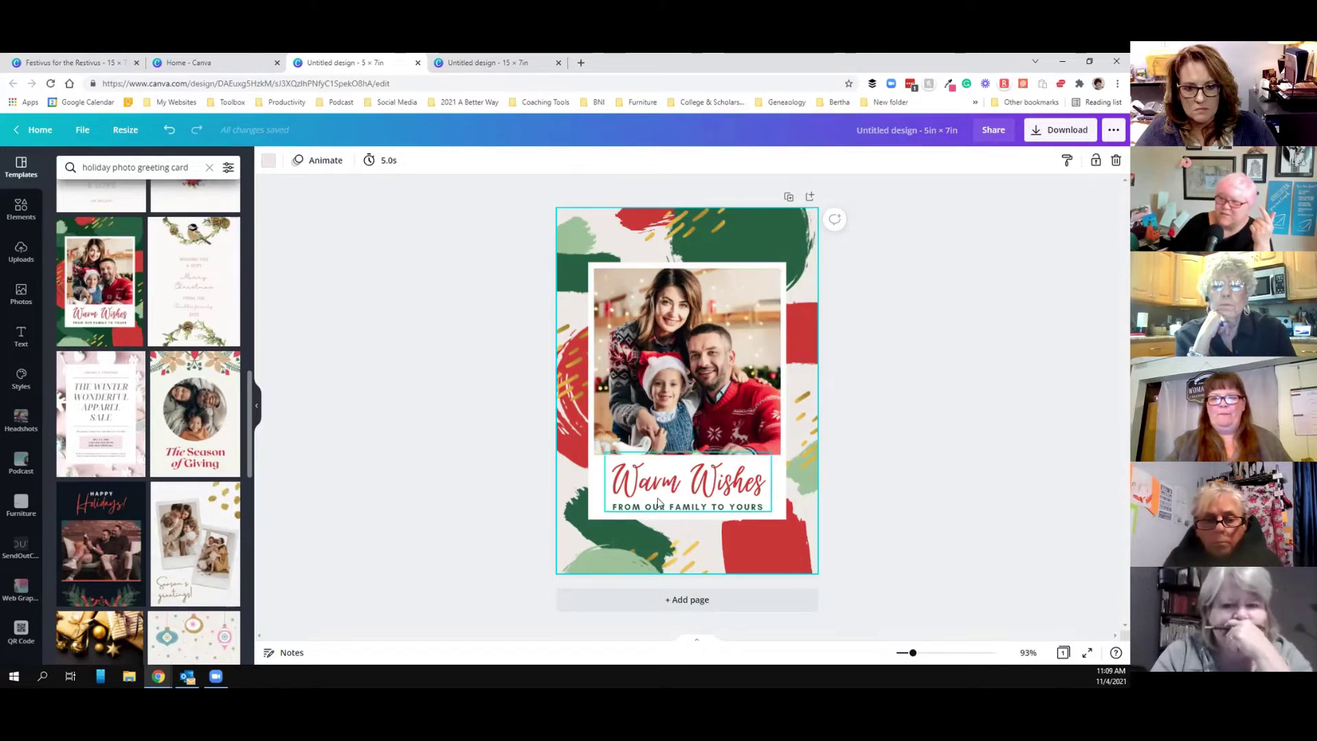
{"action": "left_click", "coordinate": [714, 365]}
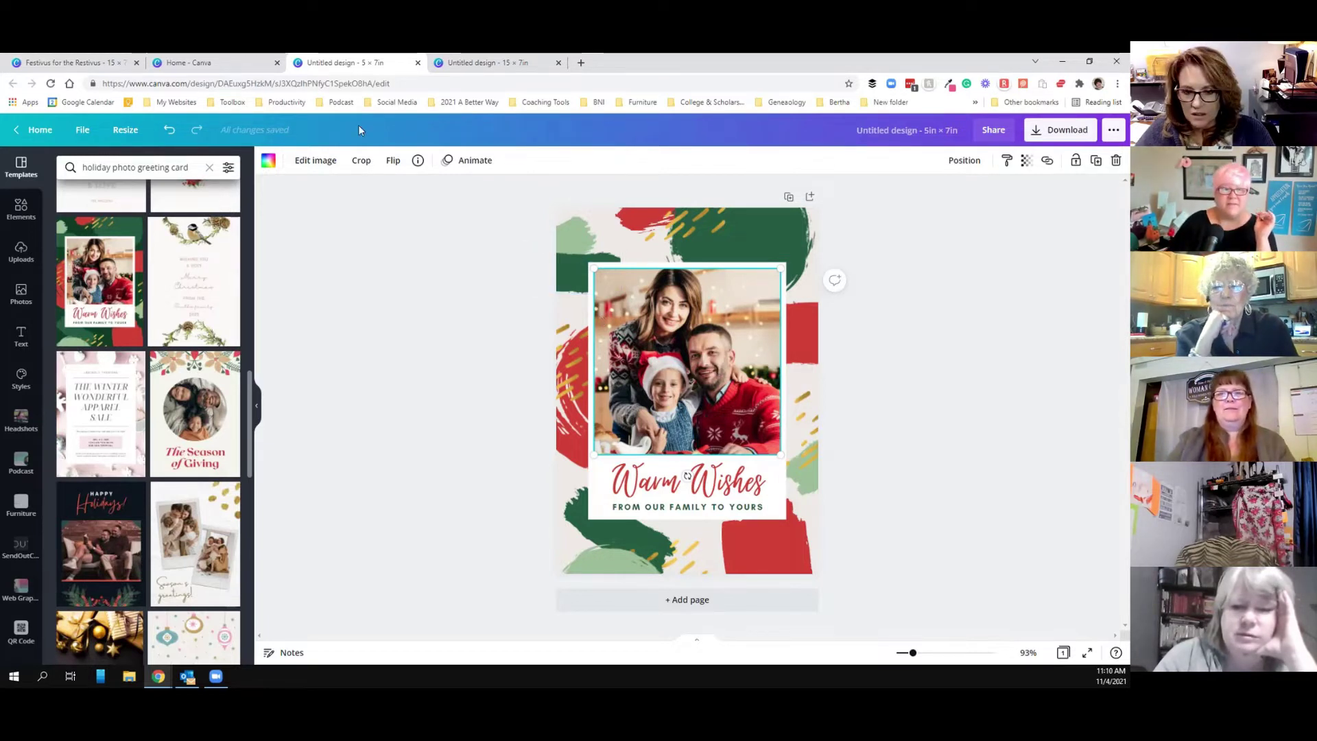
Go back to the "Festivus for the Restivus" design and collapse the element library to enlarge the canvas area
{"action": "left_click", "coordinate": [206, 62]}
{"action": "left_click", "coordinate": [69, 63]}
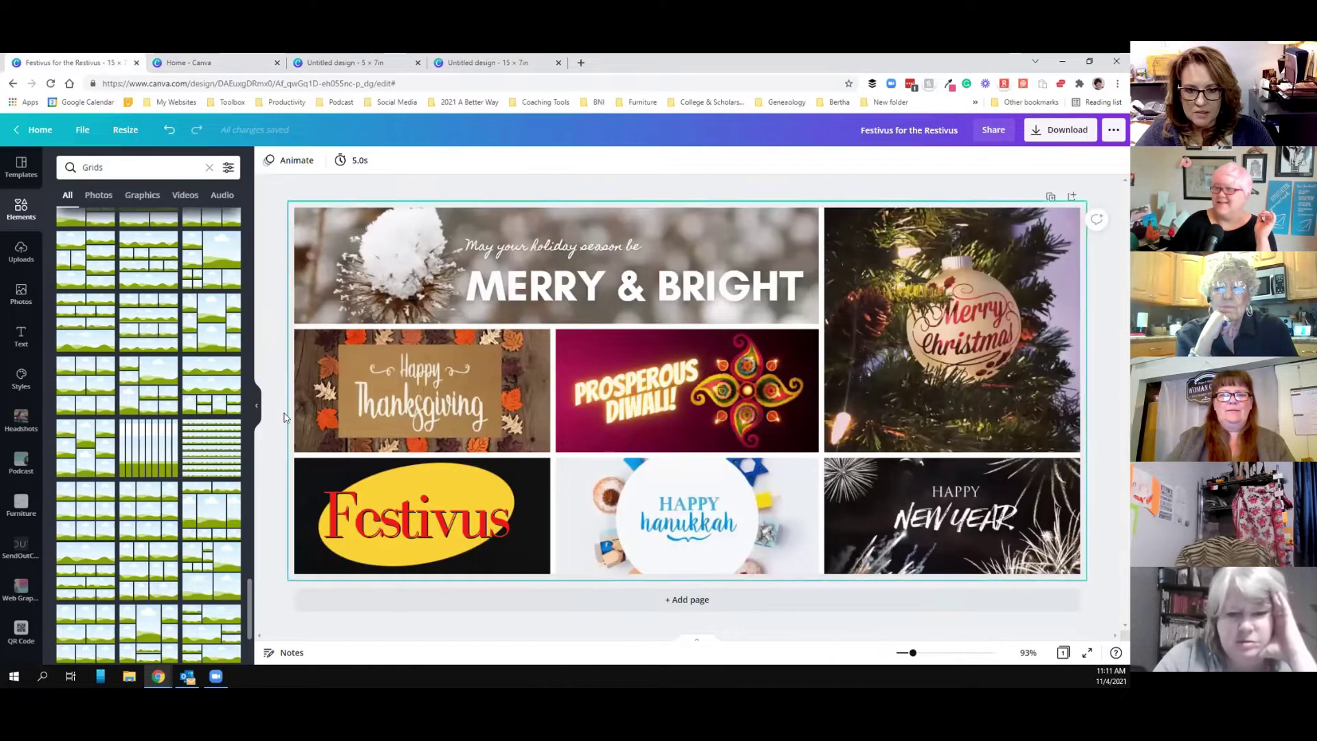
{"action": "left_click", "coordinate": [255, 408]}
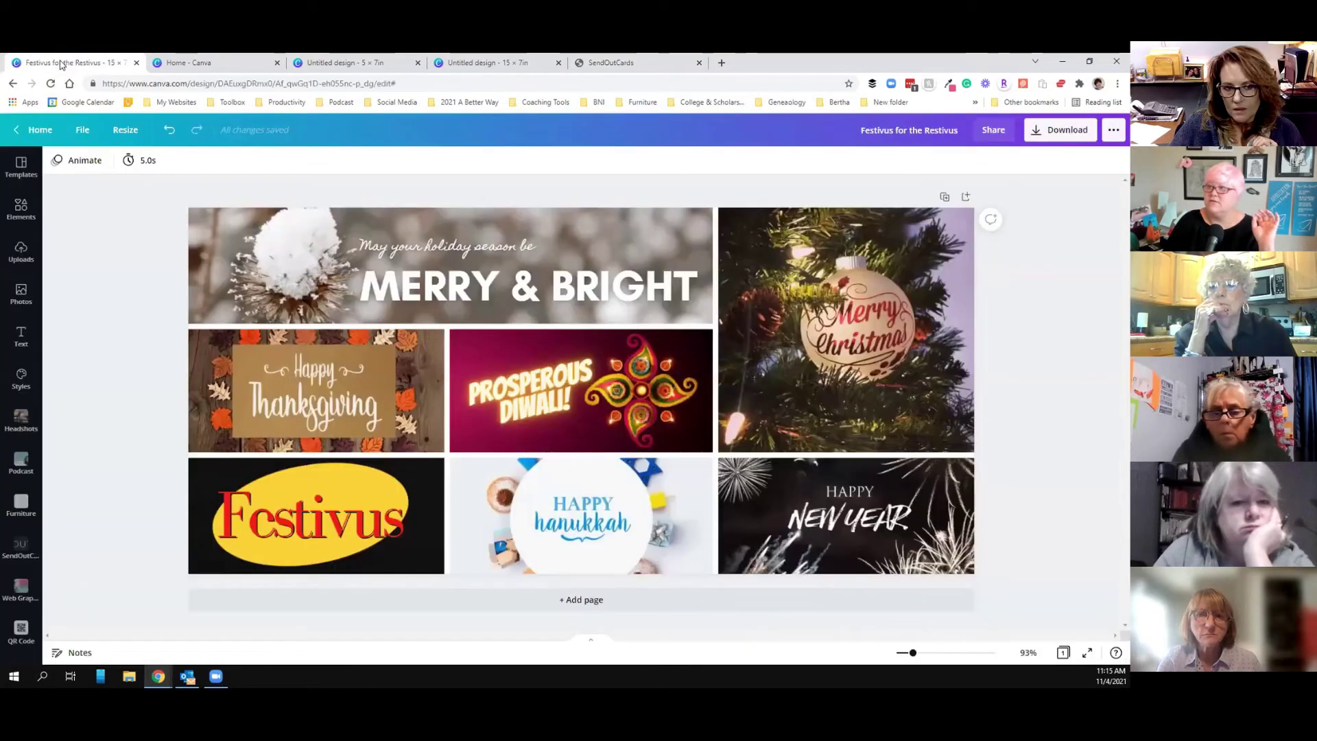
Download the "Festivus for the Restivus" design as a PNG file
{"action": "left_click", "coordinate": [59, 63]}
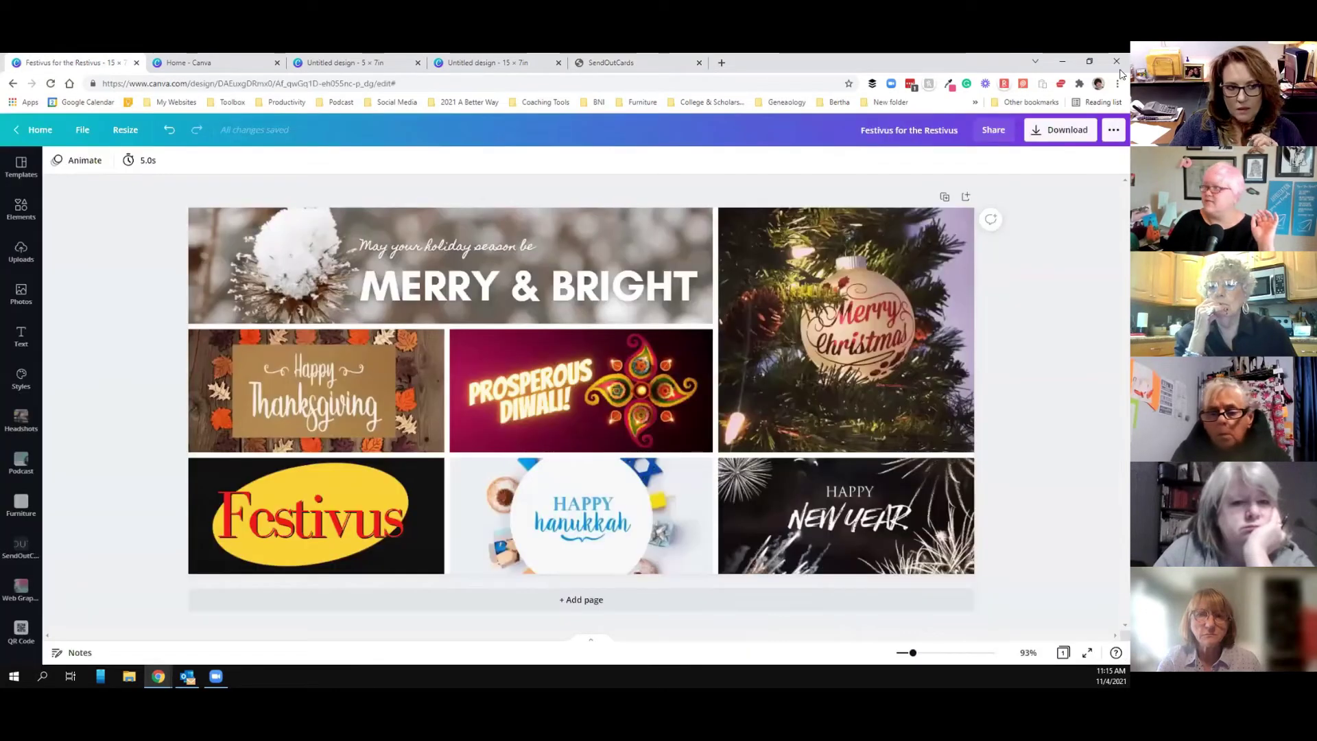
{"action": "left_click", "coordinate": [1051, 129]}
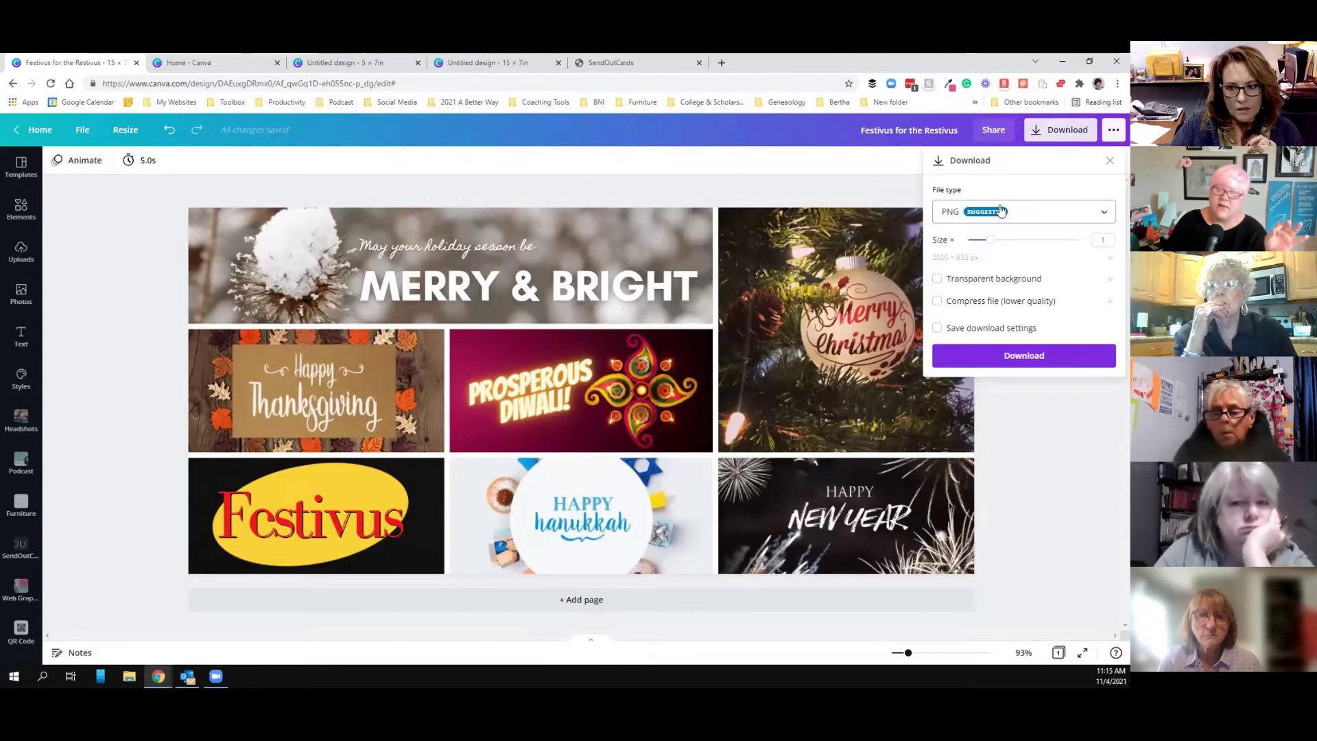
{"action": "left_click", "coordinate": [1006, 359]}
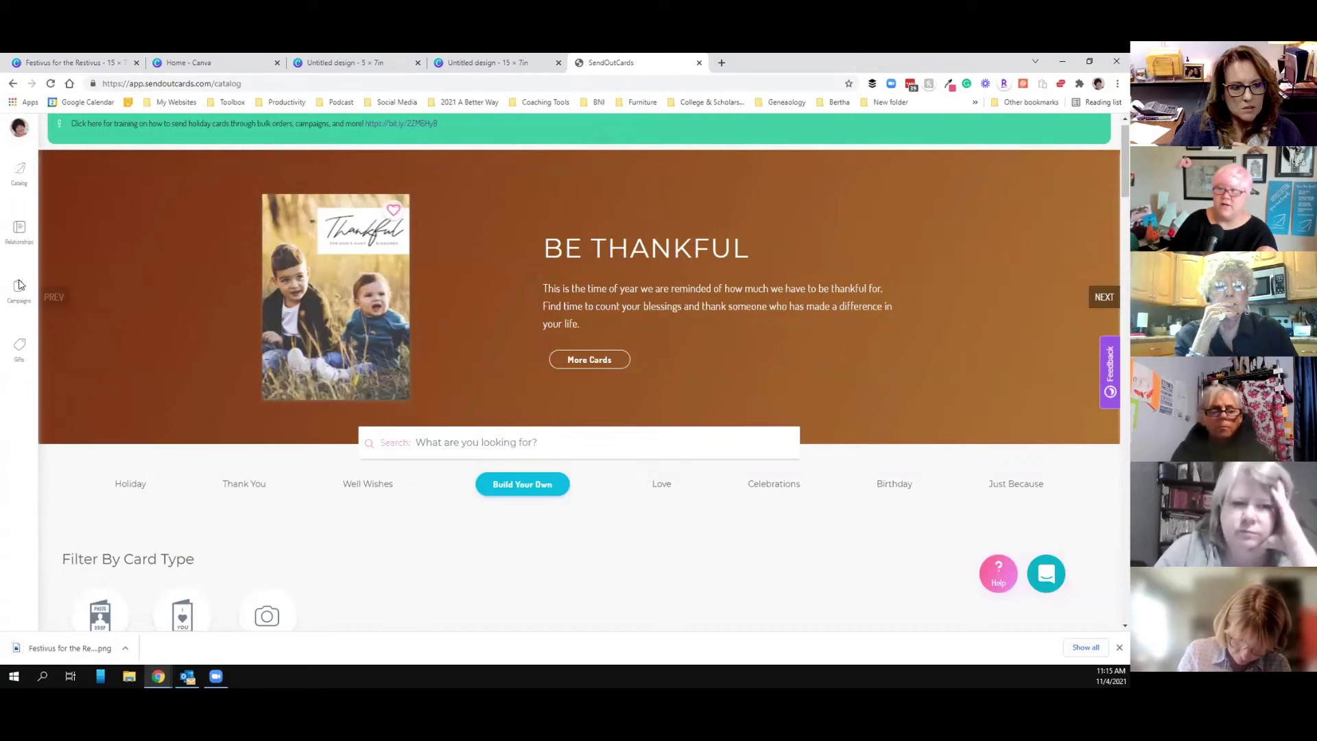
In SendOutCards, create a new campaign named "2021 Festivus for the Rest of Us"
{"action": "left_click", "coordinate": [18, 288]}
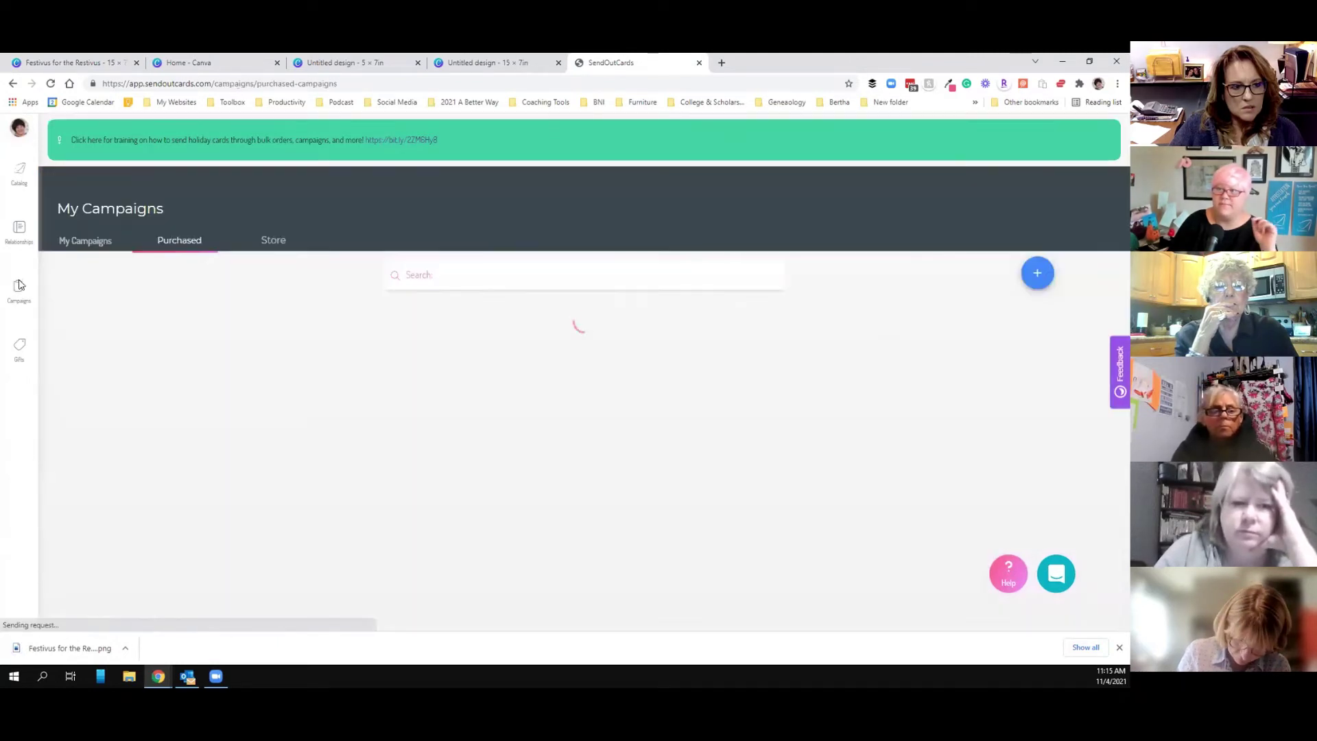
{"action": "left_click", "coordinate": [79, 243]}
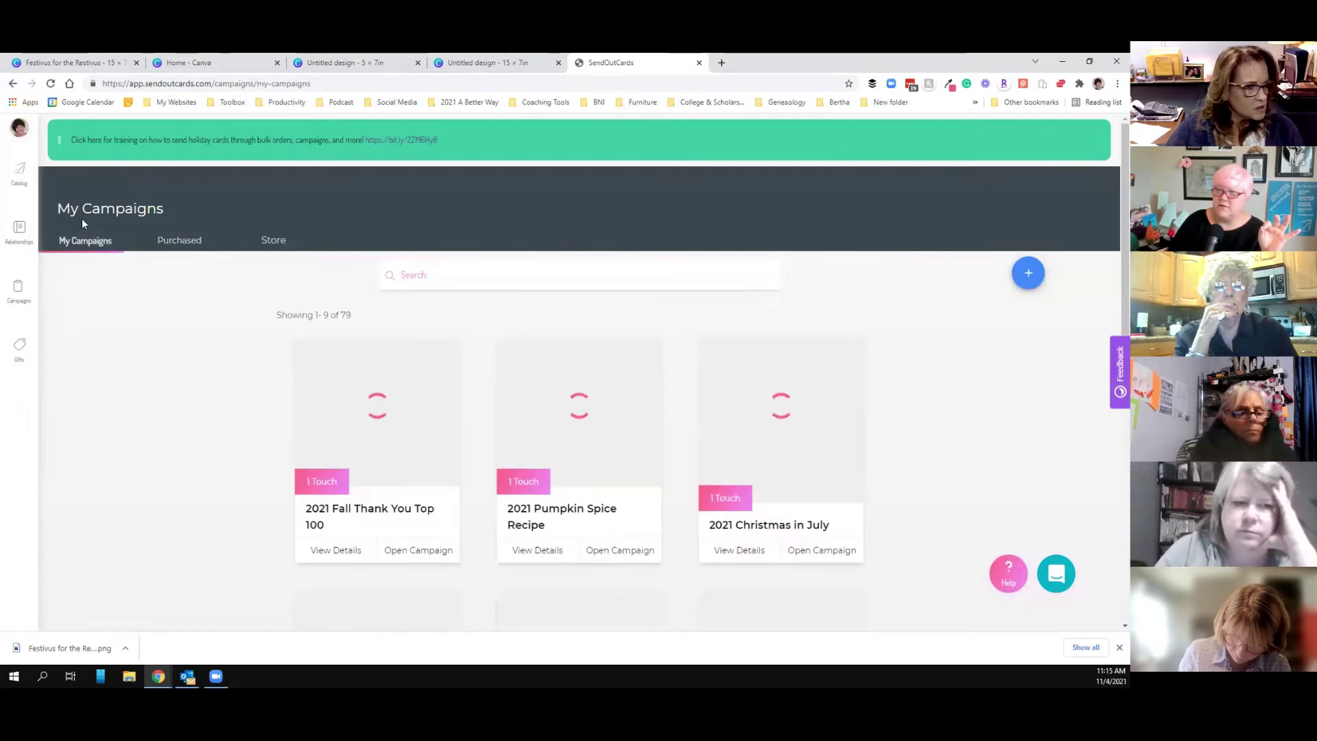
{"action": "left_click", "coordinate": [1031, 275]}
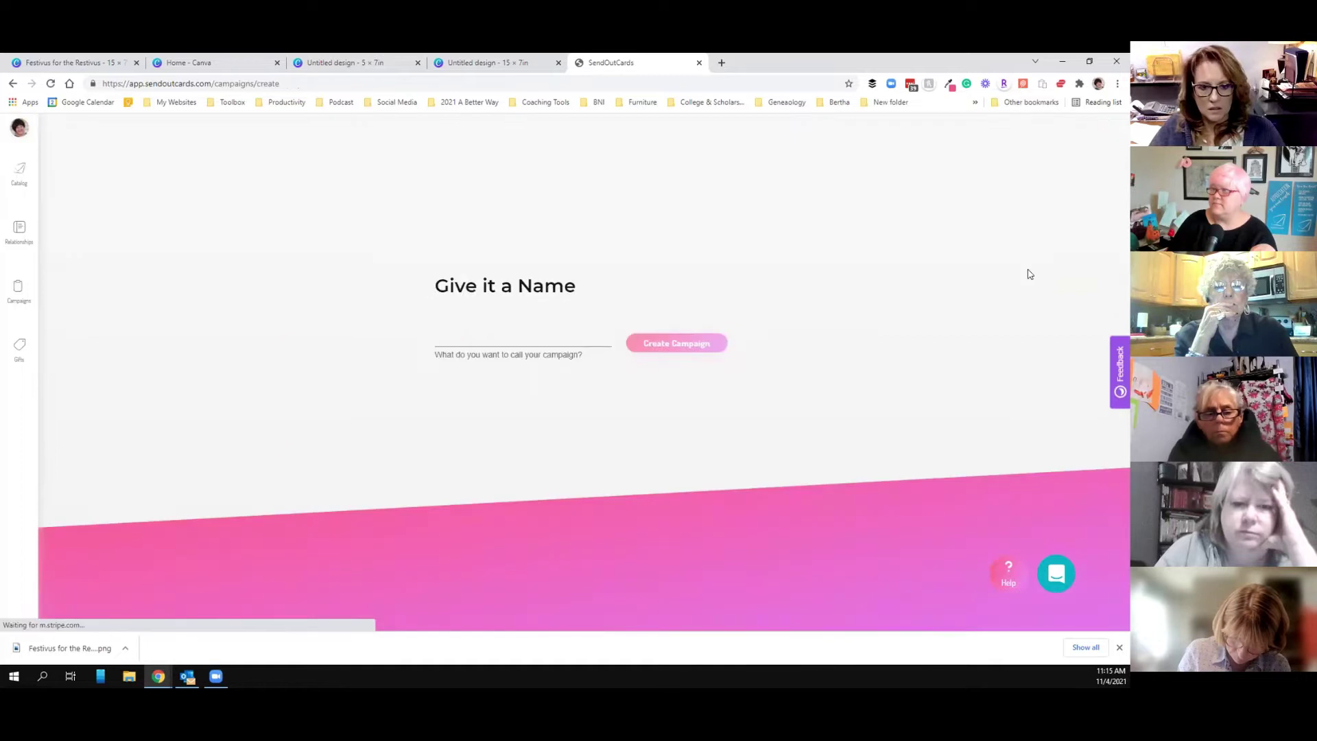
{"action": "left_click", "coordinate": [467, 333]}
{"action": "type", "text": "2021 F"}
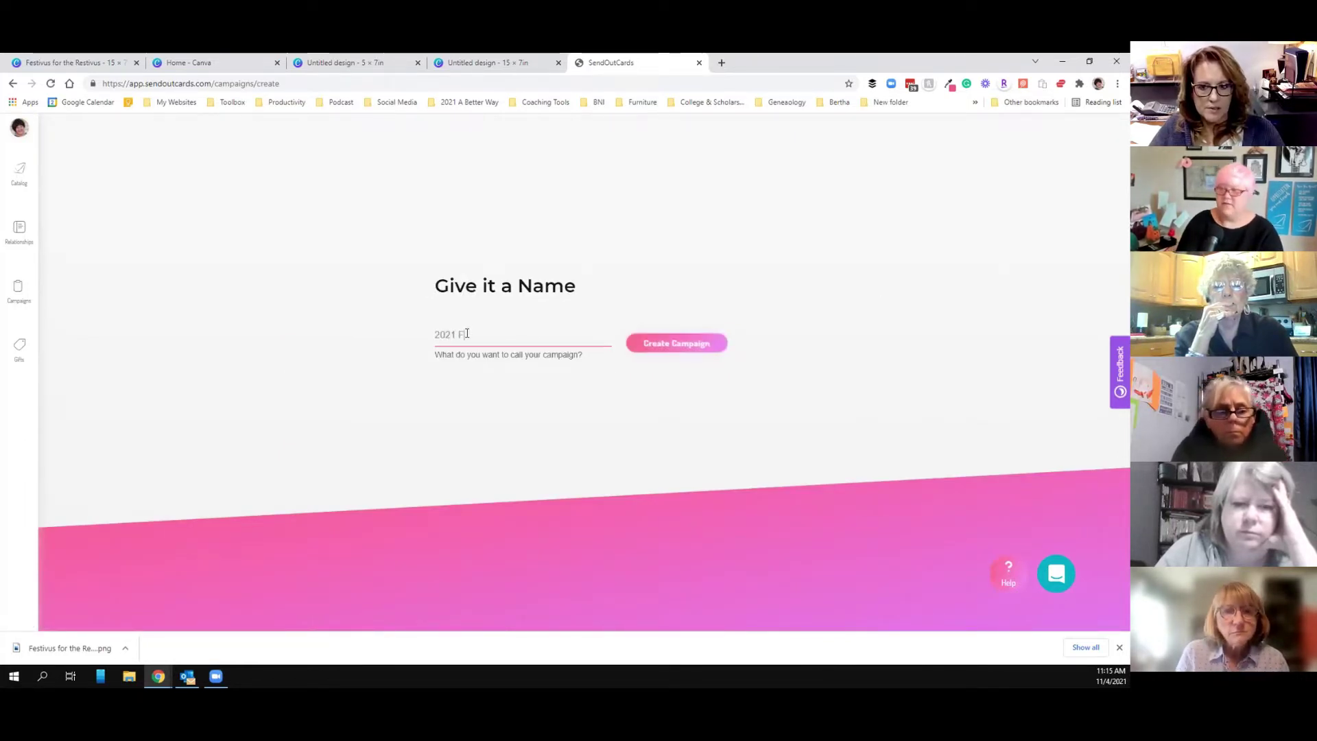
{"action": "type", "text": "estivus for the R"}
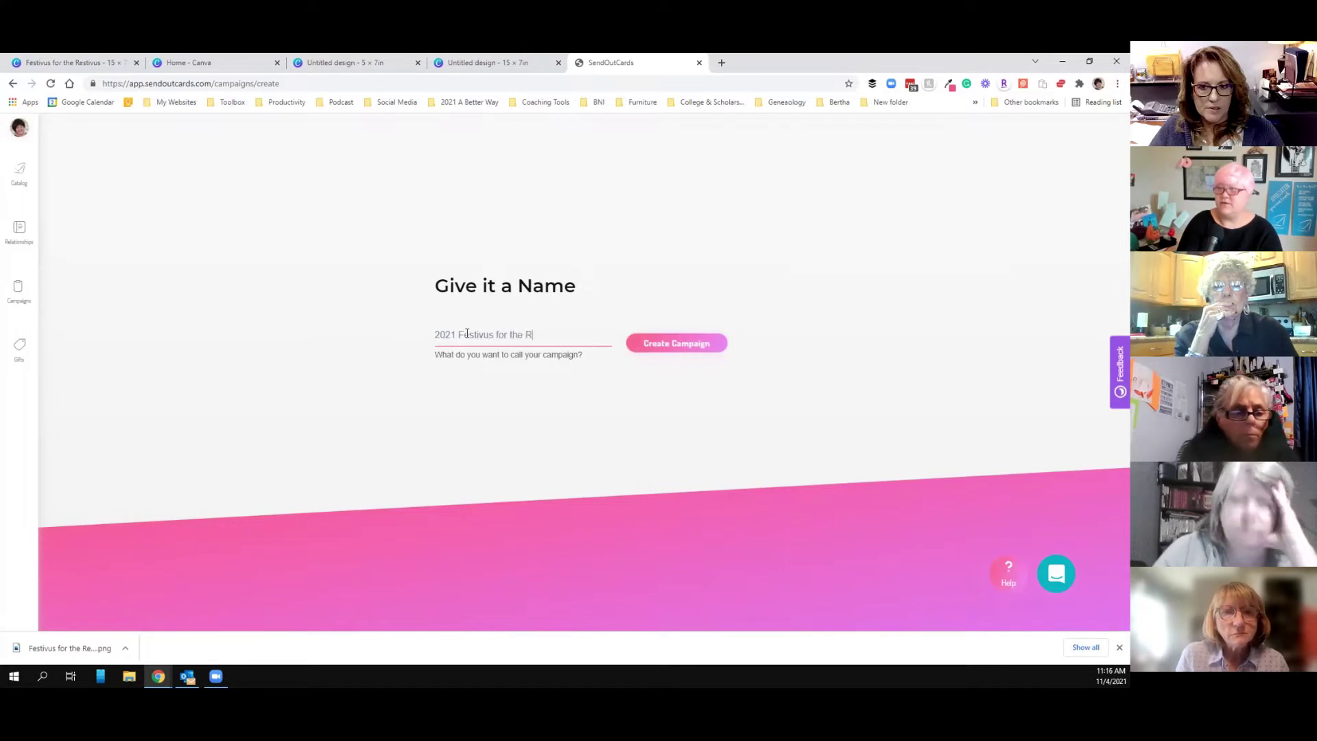
{"action": "type", "text": "est of Us"}
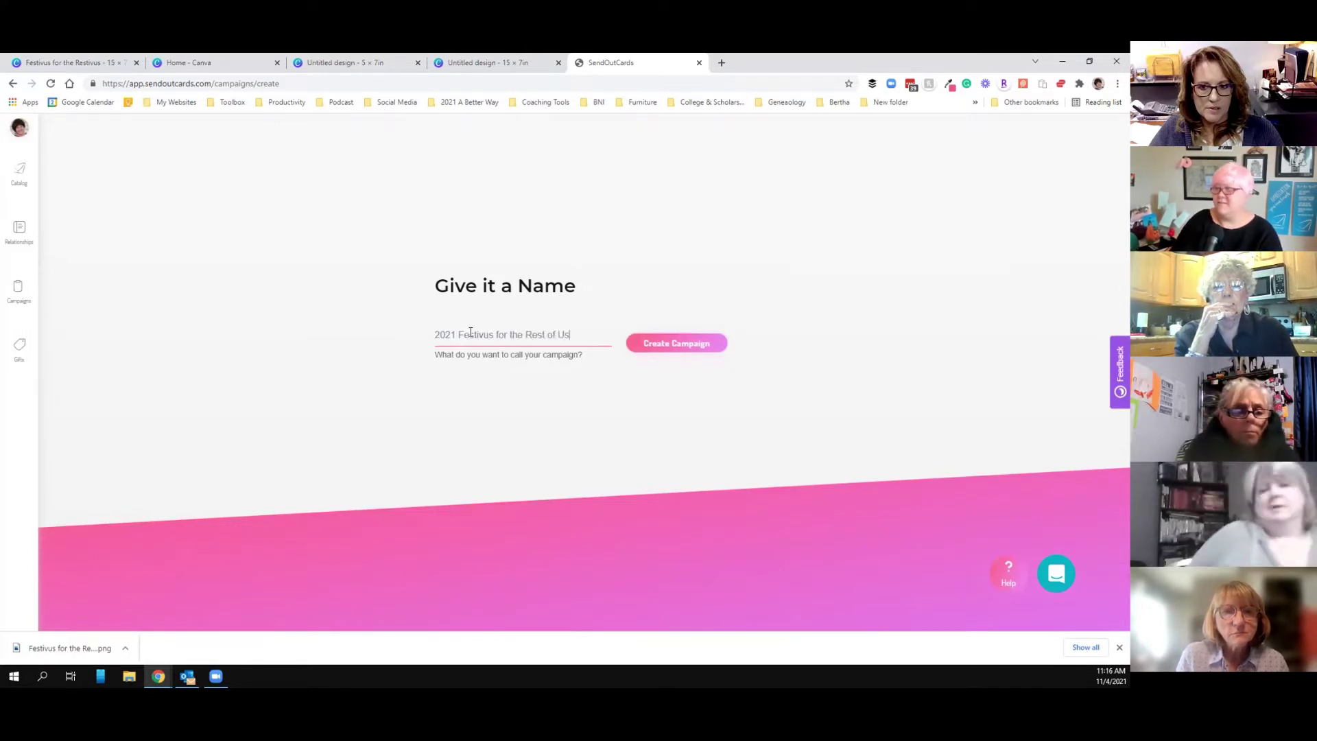
{"action": "left_click", "coordinate": [692, 344]}
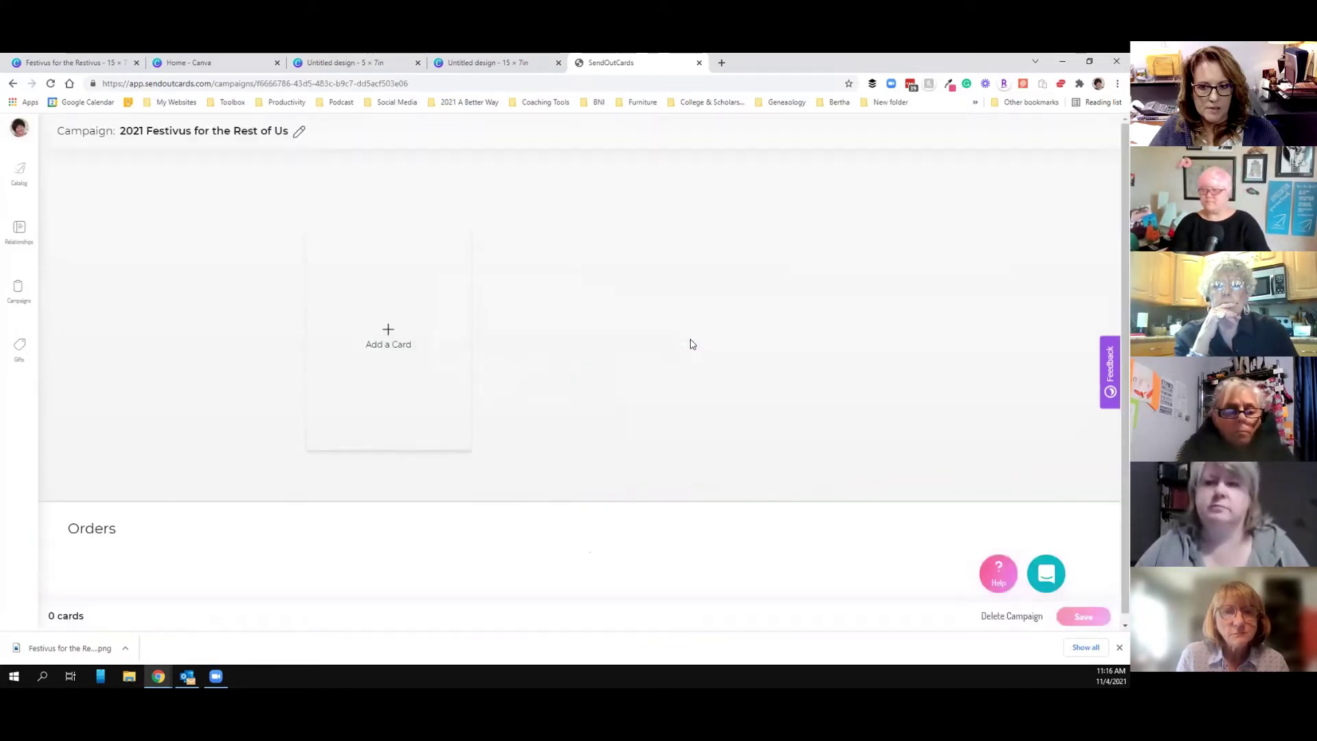
Start adding a card to the campaign and open the Holiday Cheer card collection
{"action": "left_click", "coordinate": [390, 331]}
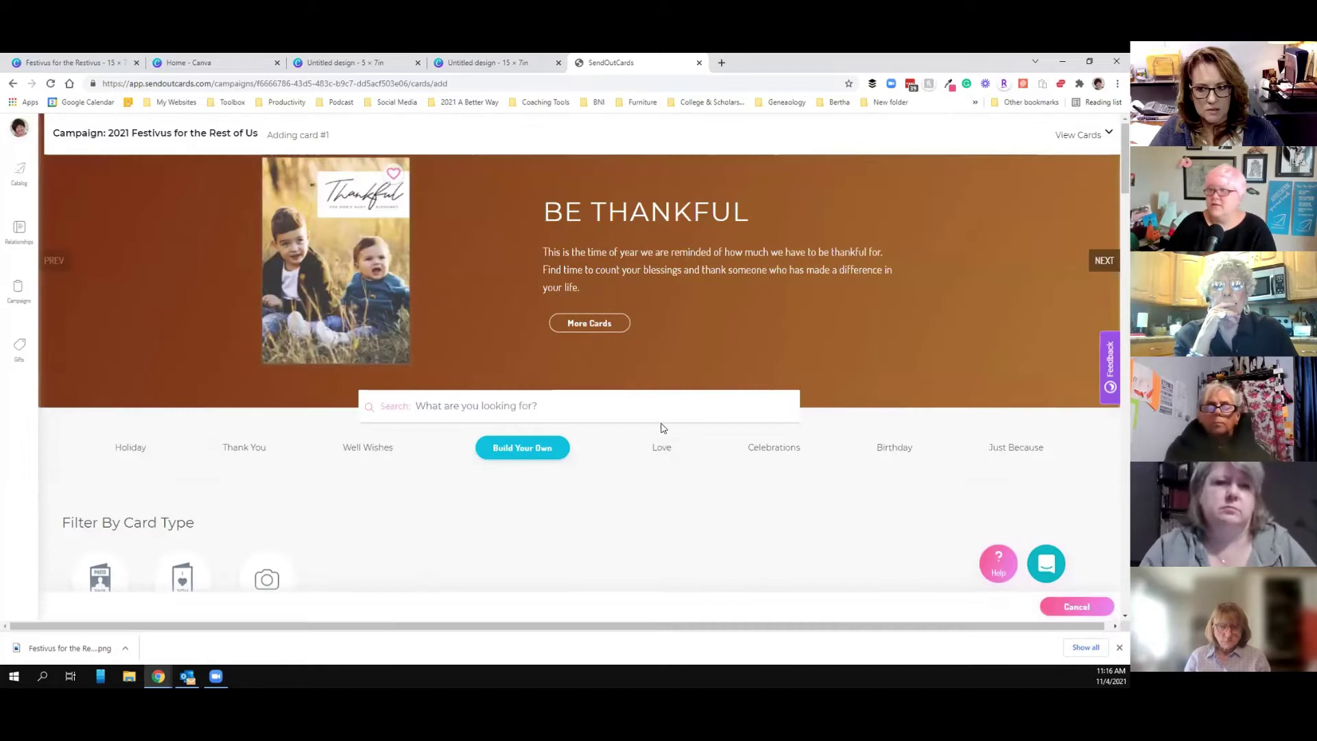
{"action": "left_click", "coordinate": [529, 451]}
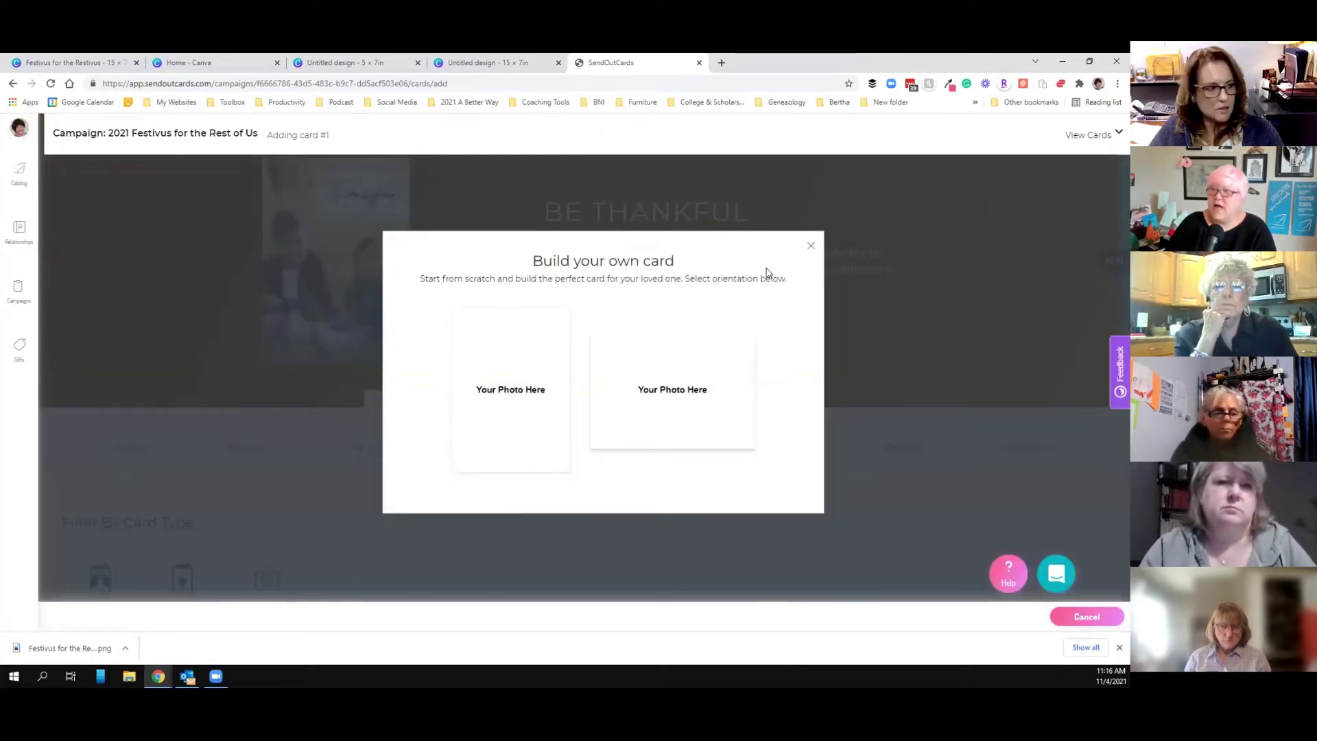
{"action": "left_click", "coordinate": [812, 249]}
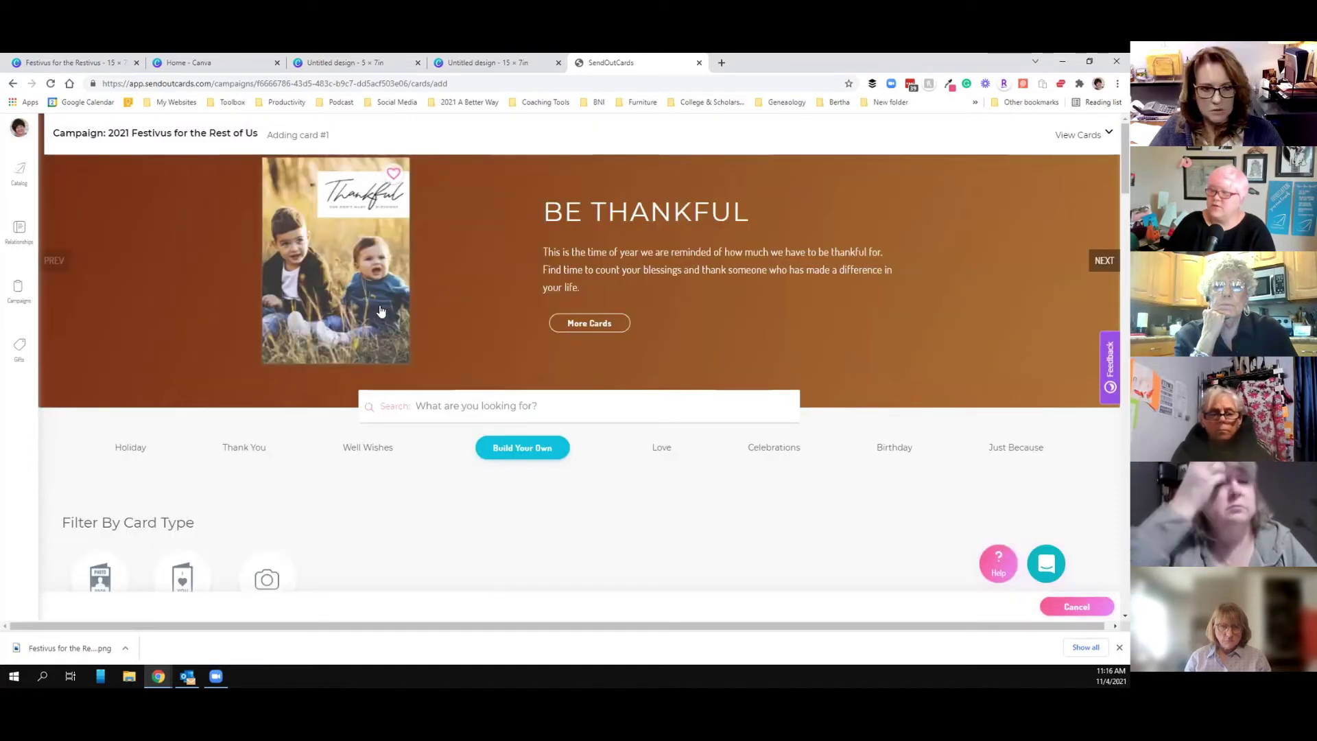
{"action": "scroll", "coordinate": [384, 315], "scroll_direction": "down", "scroll_amount": 2}
{"action": "scroll", "coordinate": [381, 311], "scroll_direction": "down", "scroll_amount": 3}
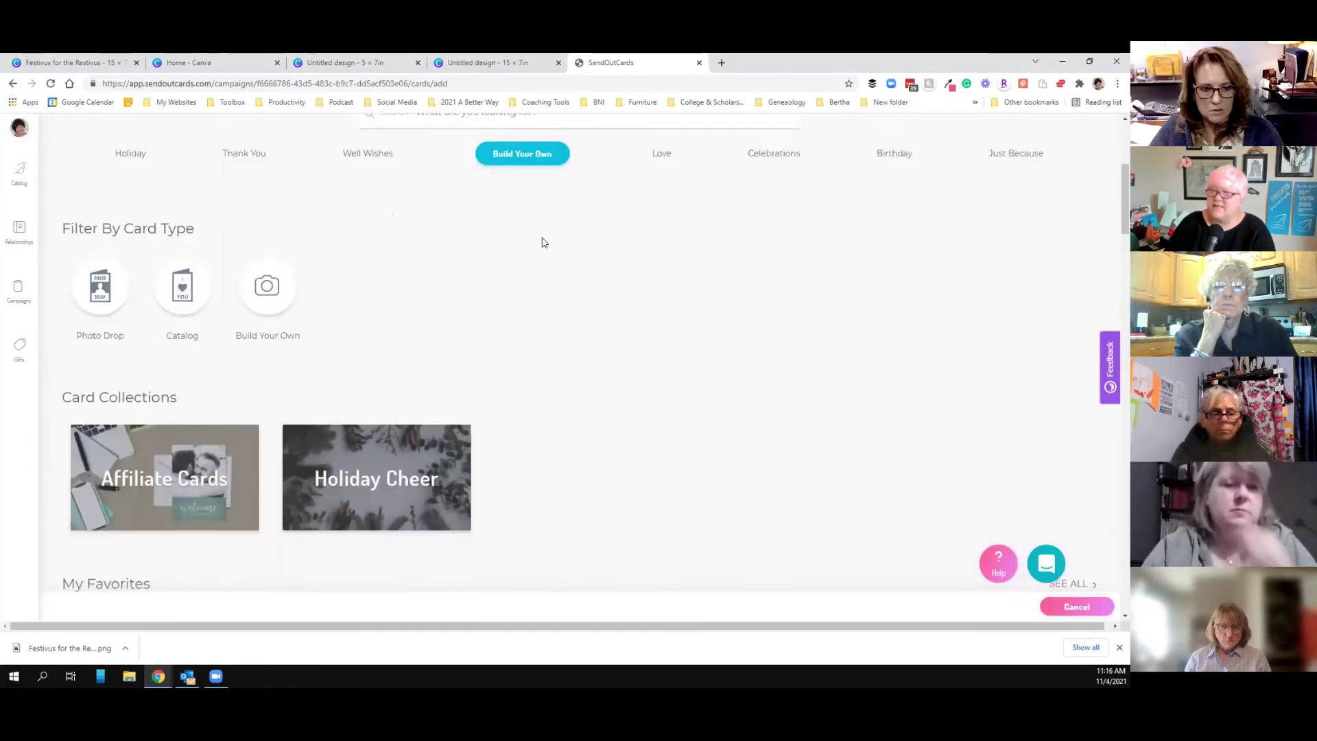
{"action": "scroll", "coordinate": [497, 293], "scroll_direction": "down", "scroll_amount": 1}
{"action": "left_click", "coordinate": [398, 433]}
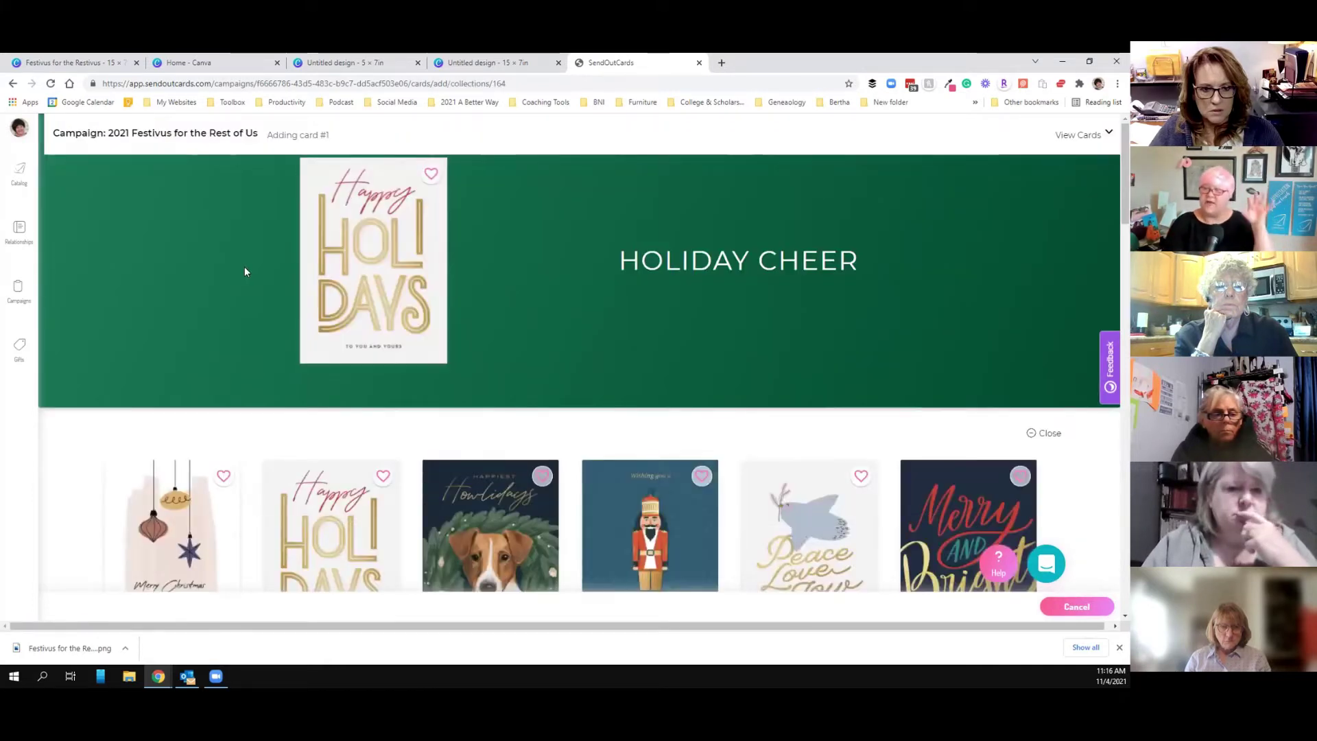
Choose the "Warmest Holiday Wishes" photo card and set its card type to 3-Panel
{"action": "scroll", "coordinate": [447, 223], "scroll_direction": "down", "scroll_amount": 3}
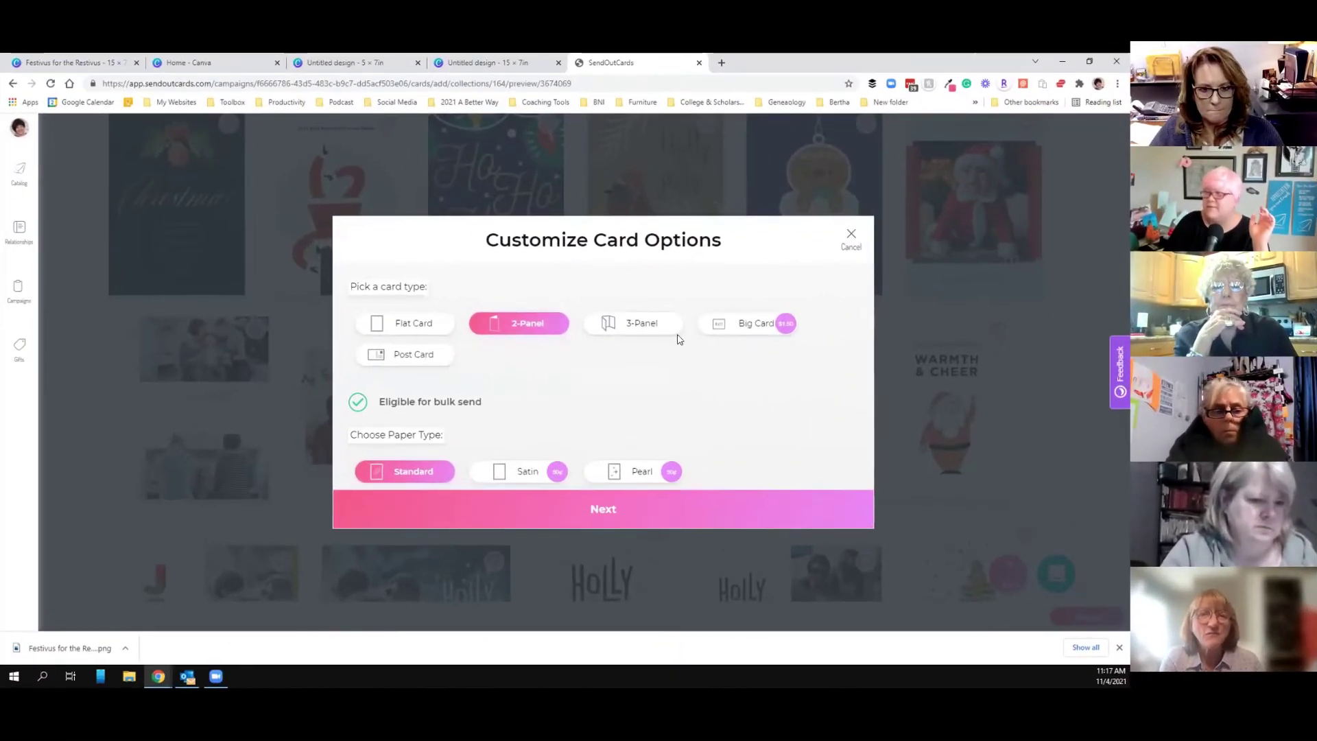
{"action": "left_click", "coordinate": [640, 324]}
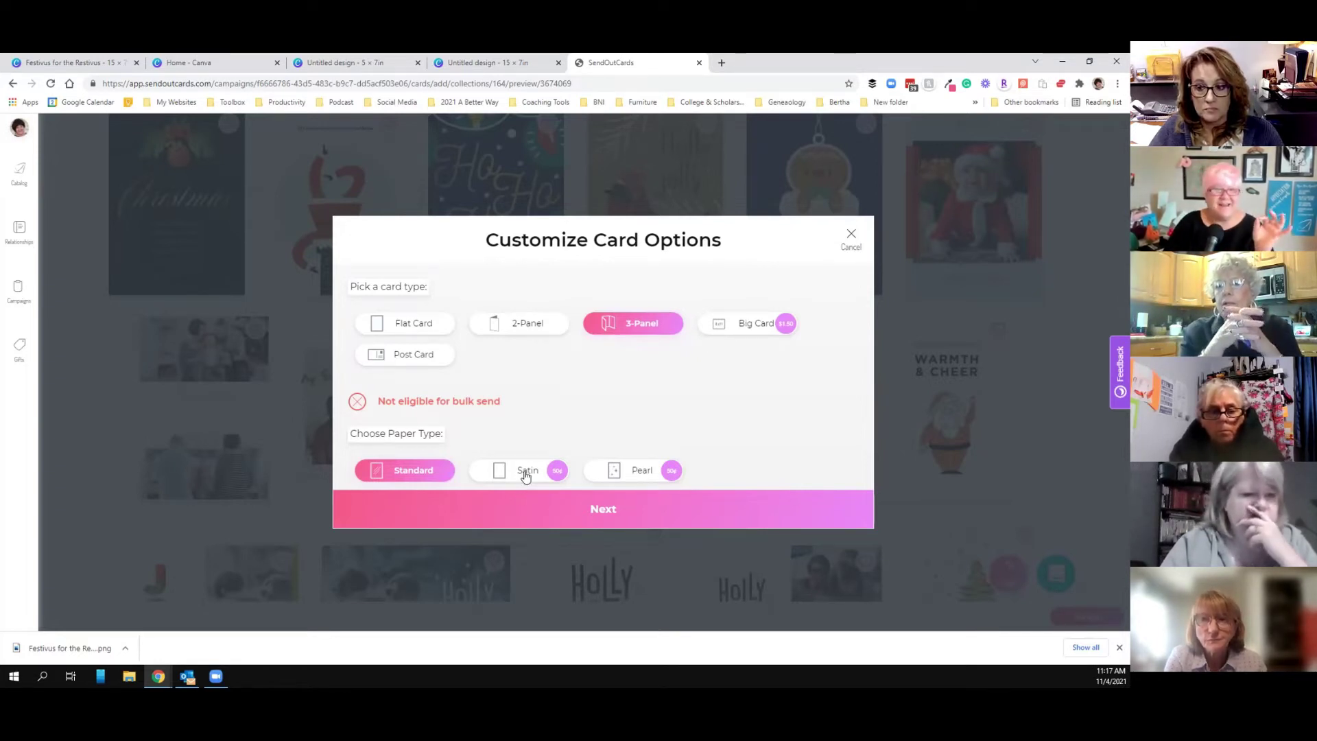
{"action": "left_click", "coordinate": [603, 510]}
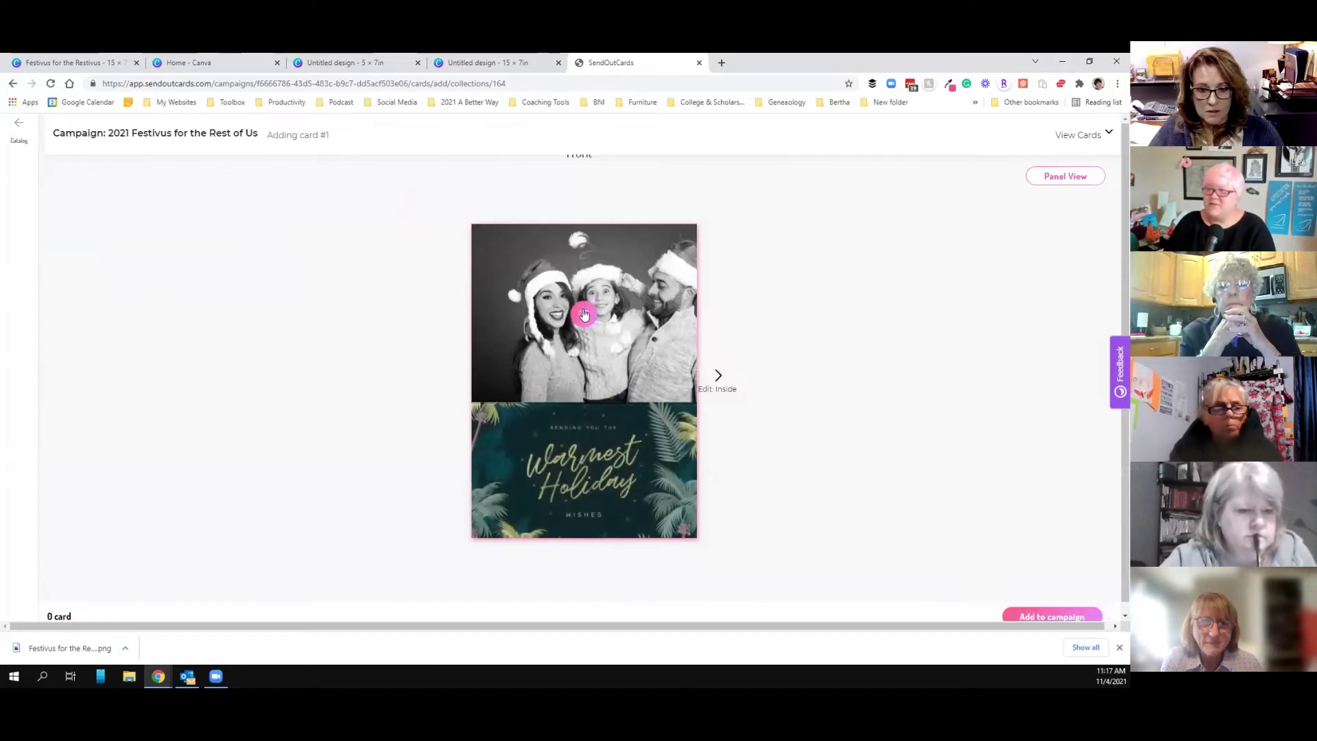
Replace the photo on the card's front with the couple's photo outside the wooden house and adjust its position
{"action": "left_click", "coordinate": [585, 315]}
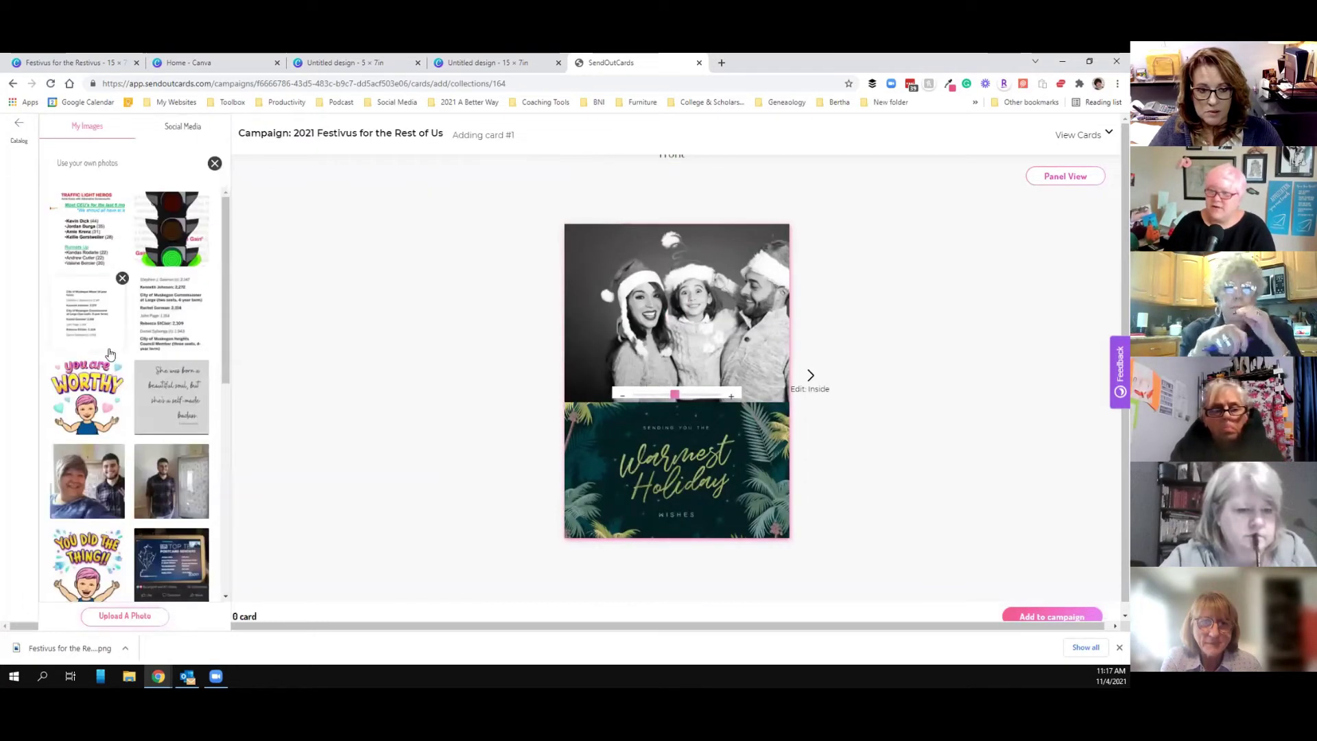
{"action": "scroll", "coordinate": [110, 354], "scroll_direction": "down", "scroll_amount": 5}
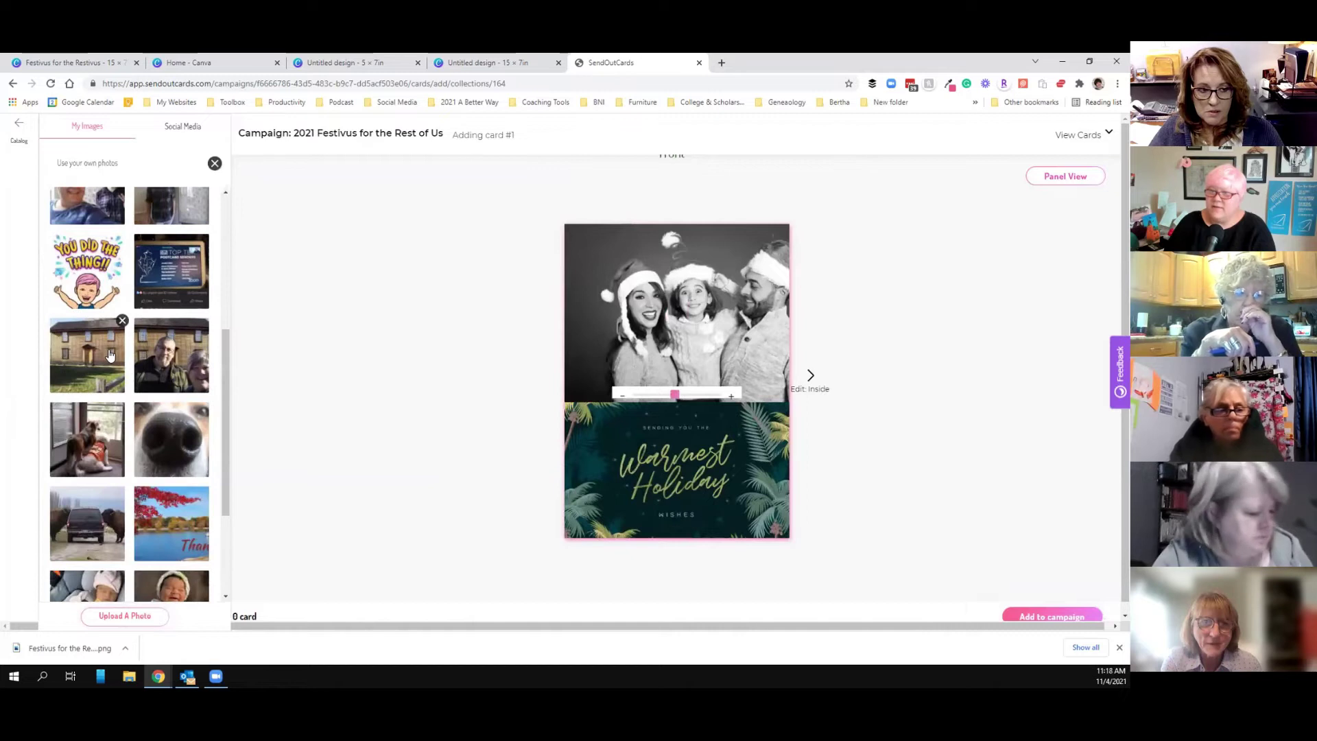
{"action": "left_click", "coordinate": [166, 347]}
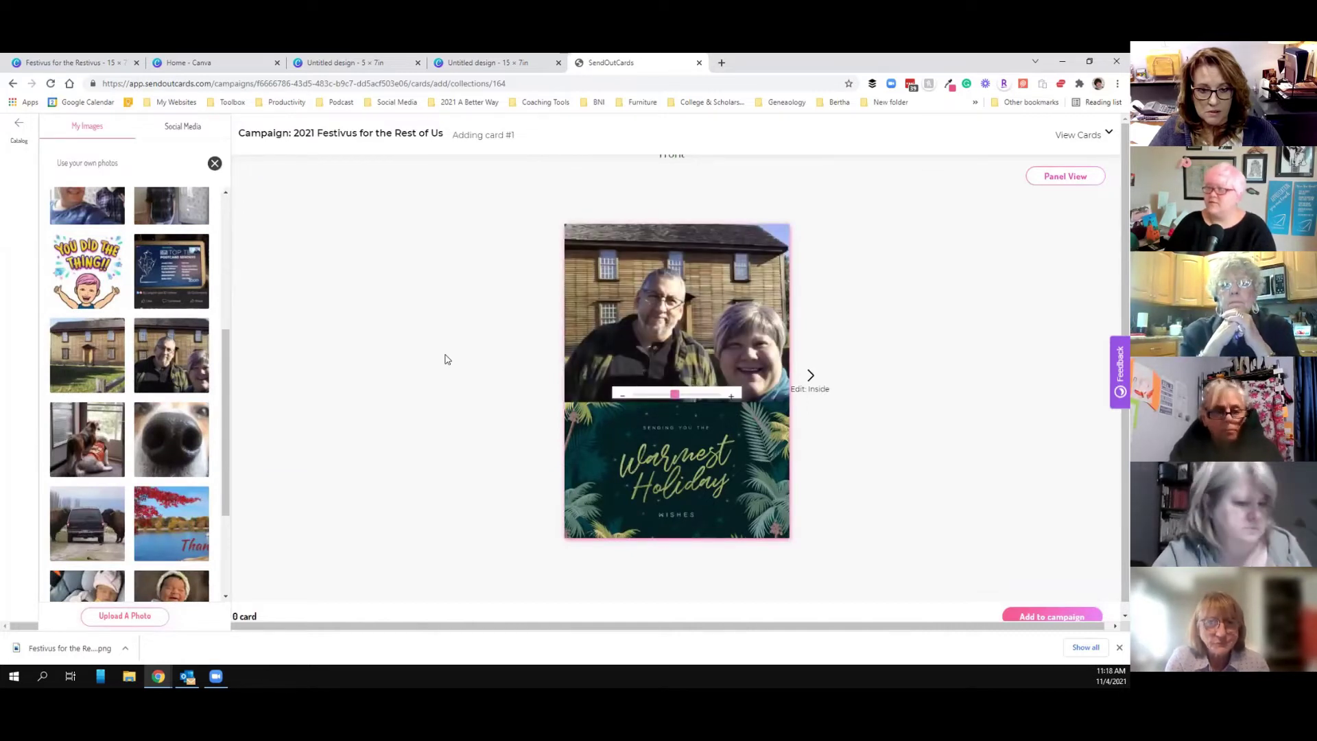
{"action": "left_click_drag", "start_coordinate": [811, 375], "coordinate": [805, 380]}
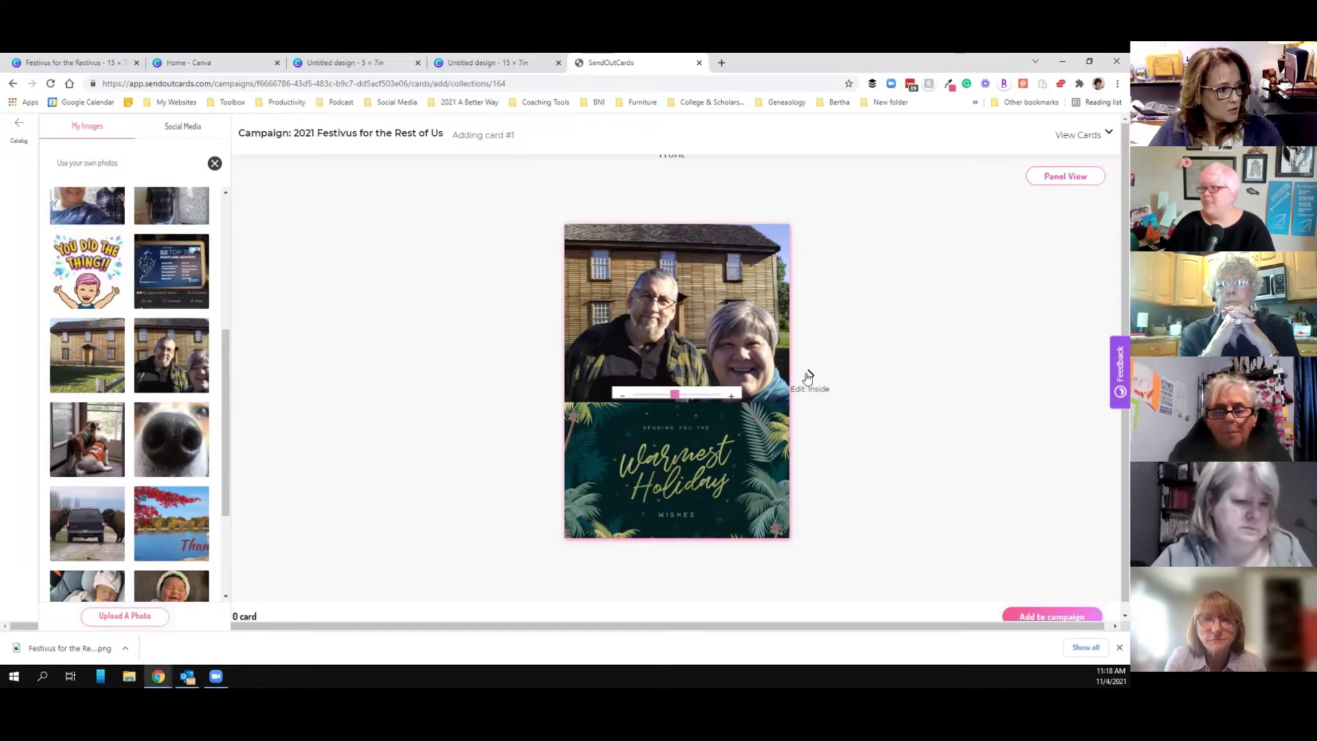
Go to the inside of the card and apply the full-panel single-image layout to the first panel
{"action": "left_click", "coordinate": [803, 375]}
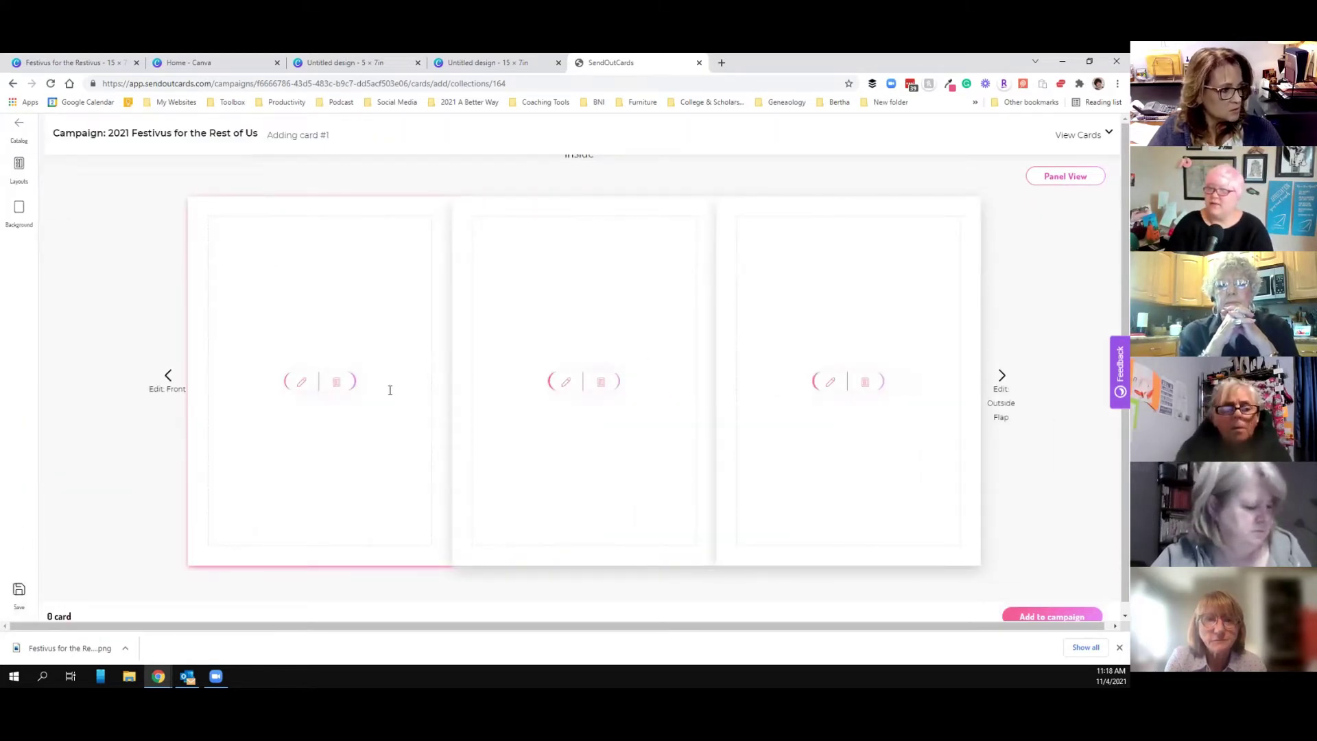
{"action": "left_click", "coordinate": [336, 382]}
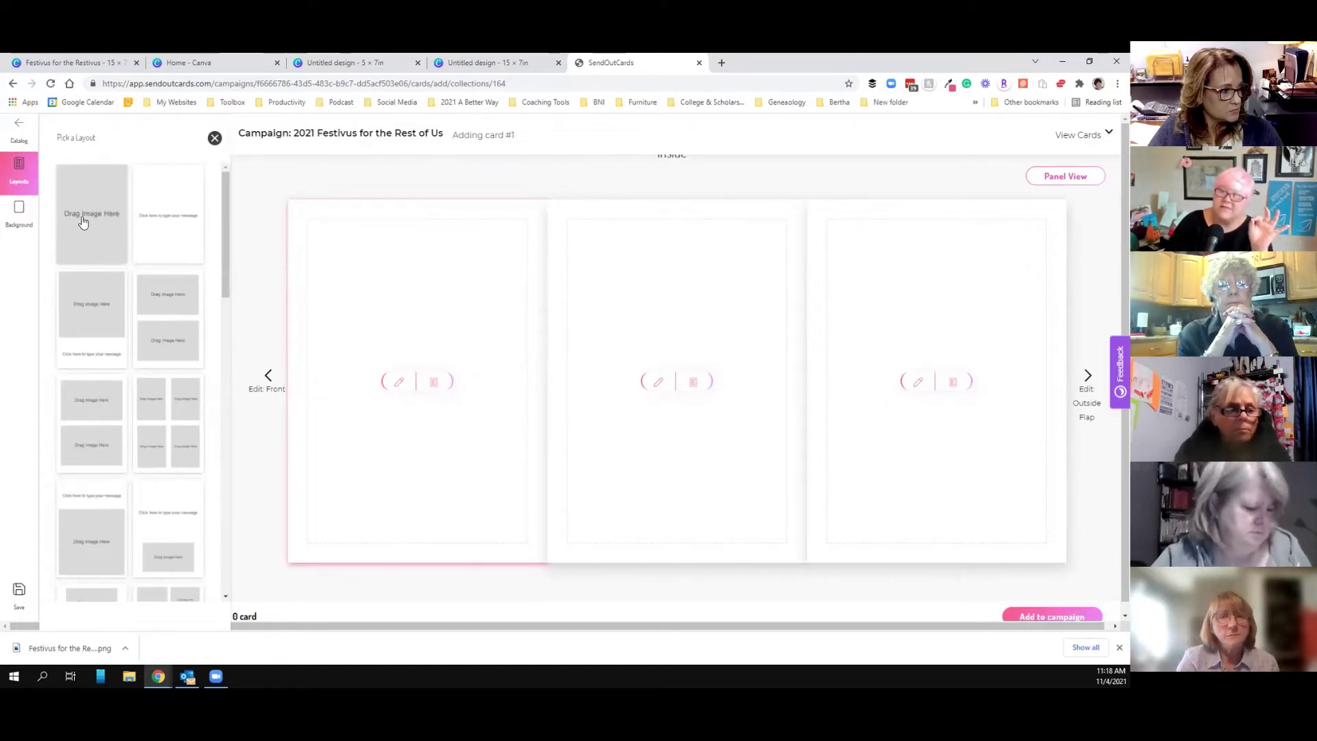
{"action": "left_click", "coordinate": [82, 221]}
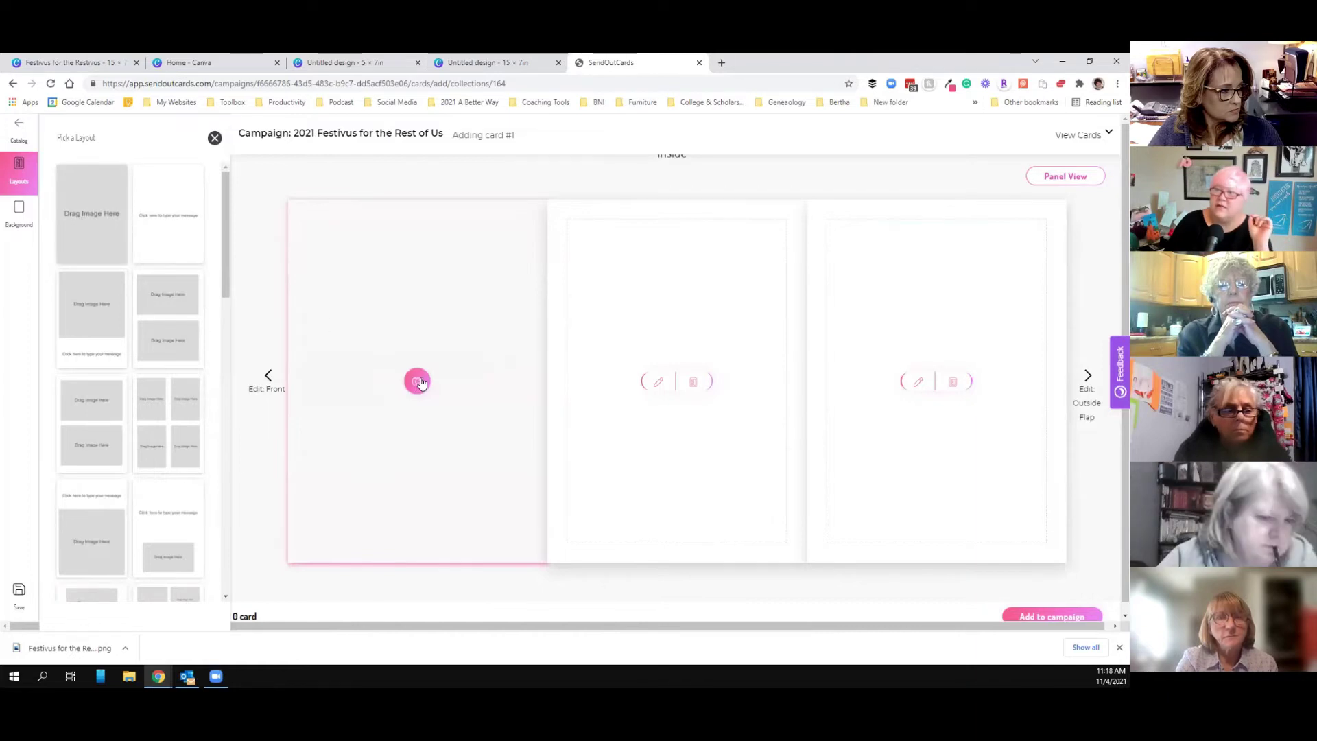
Upload the "Festivus for the Restivus" picture from the 2021 11 Nov folder for the first inside panel
{"action": "left_click", "coordinate": [419, 382]}
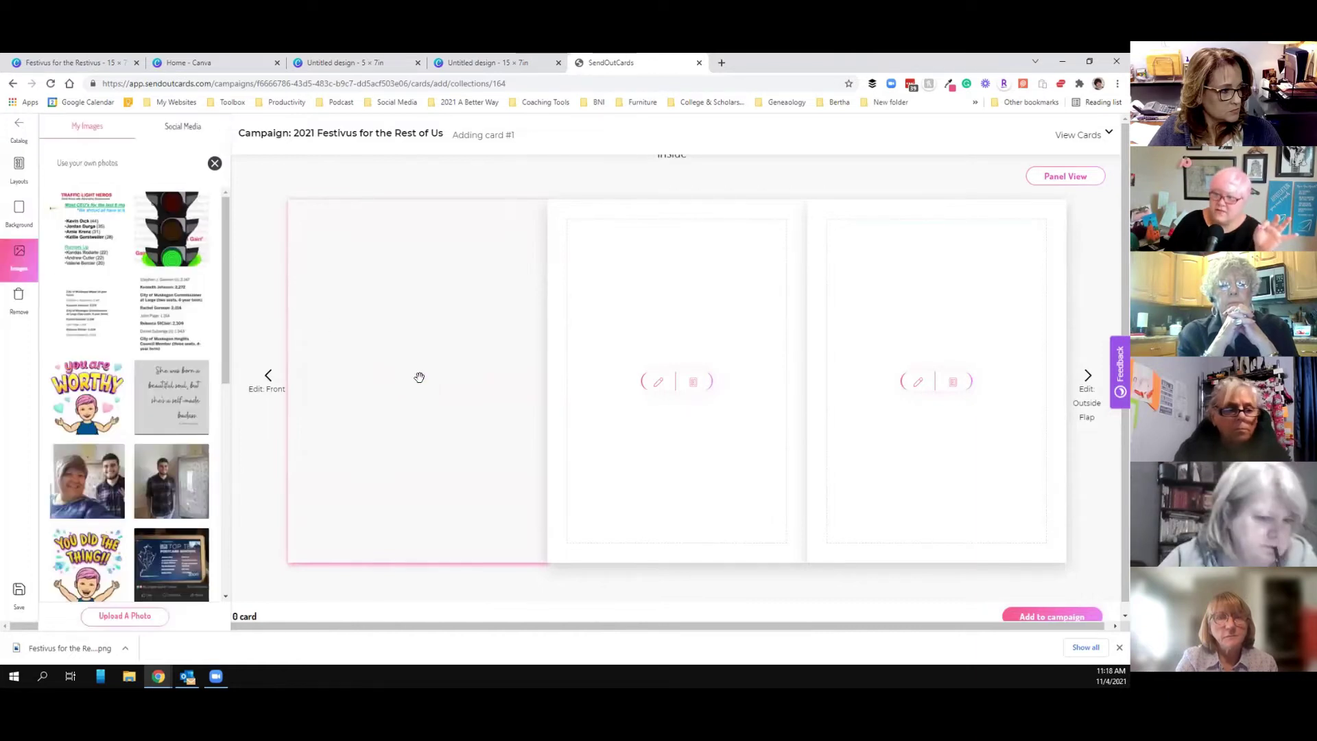
{"action": "left_click", "coordinate": [140, 617]}
{"action": "left_click", "coordinate": [137, 184]}
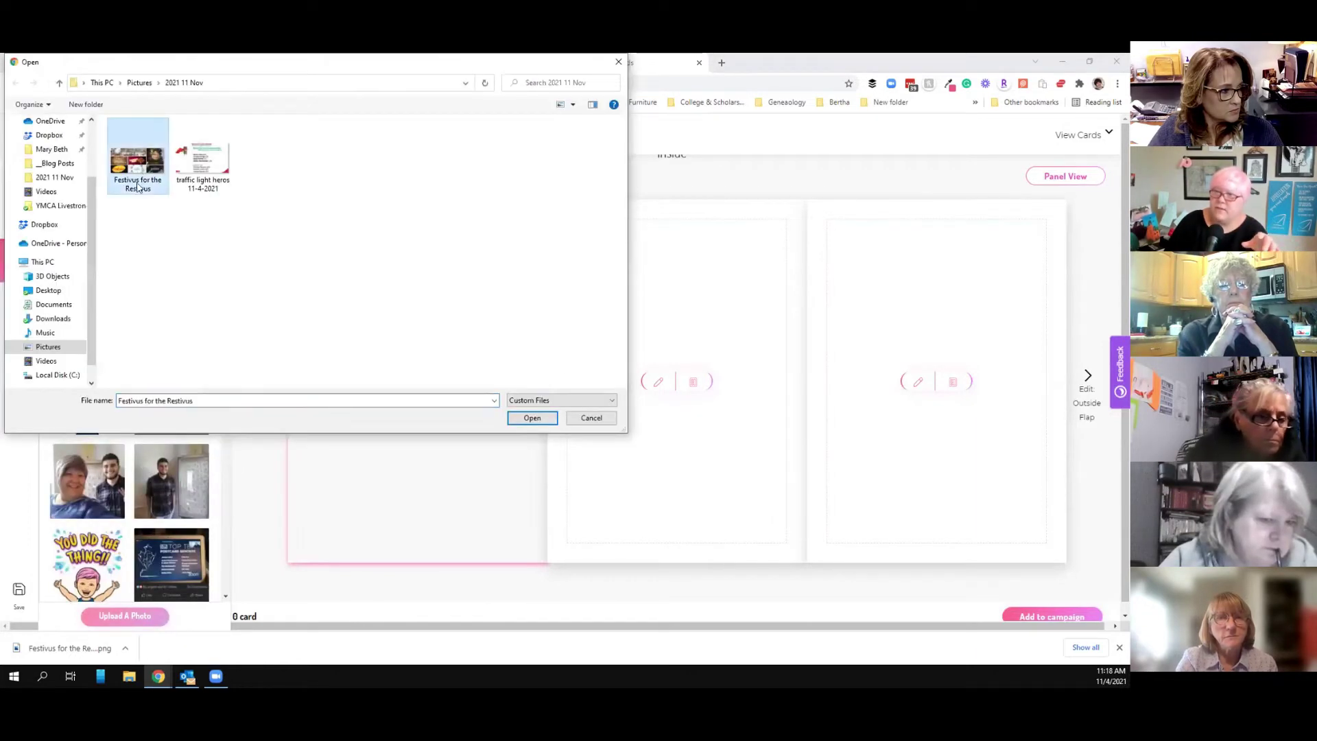
{"action": "left_click", "coordinate": [530, 418]}
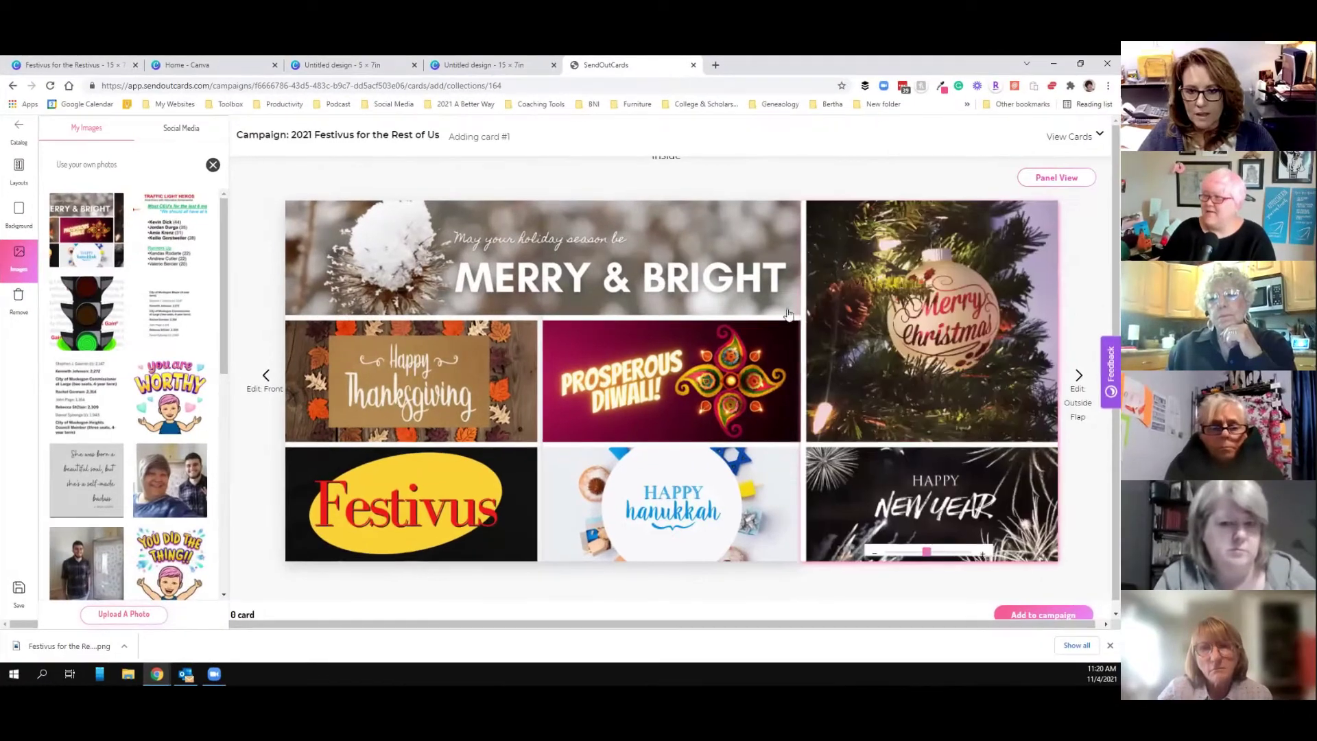
Shift the holiday collage in the third inside panel out of line and move it back to match the middle panel
{"action": "left_click_drag", "start_coordinate": [788, 315], "coordinate": [485, 308]}
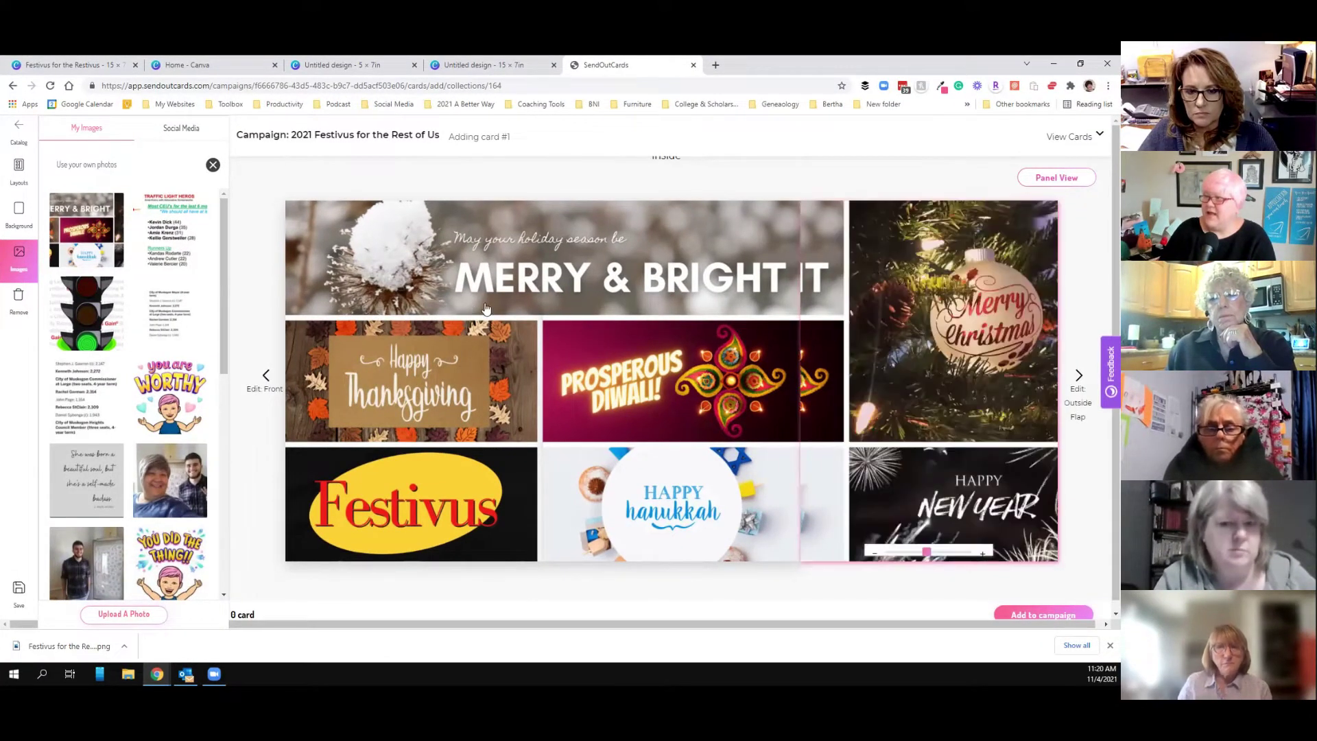
{"action": "left_click_drag", "start_coordinate": [930, 315], "coordinate": [710, 315]}
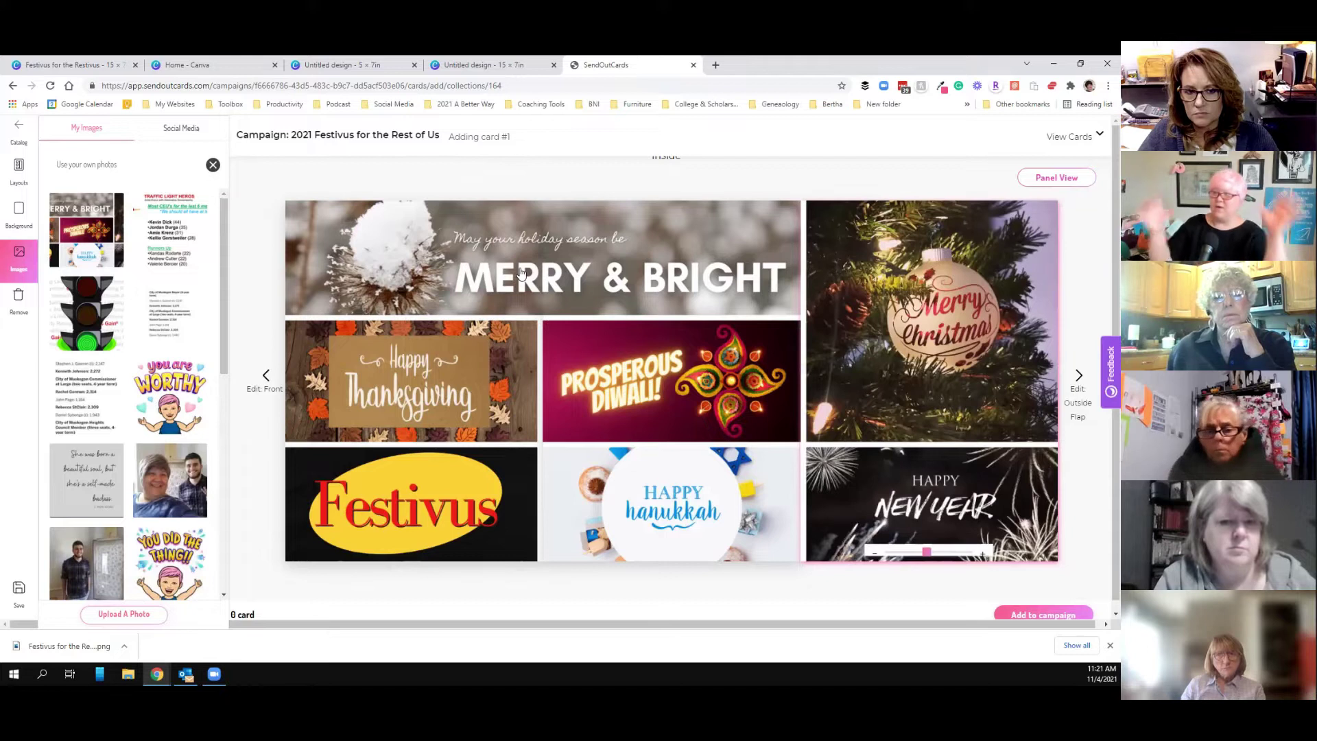
Go to the card's outside flap and add the text "What we Did in 2021 Stuff!"
{"action": "left_click", "coordinate": [1079, 376]}
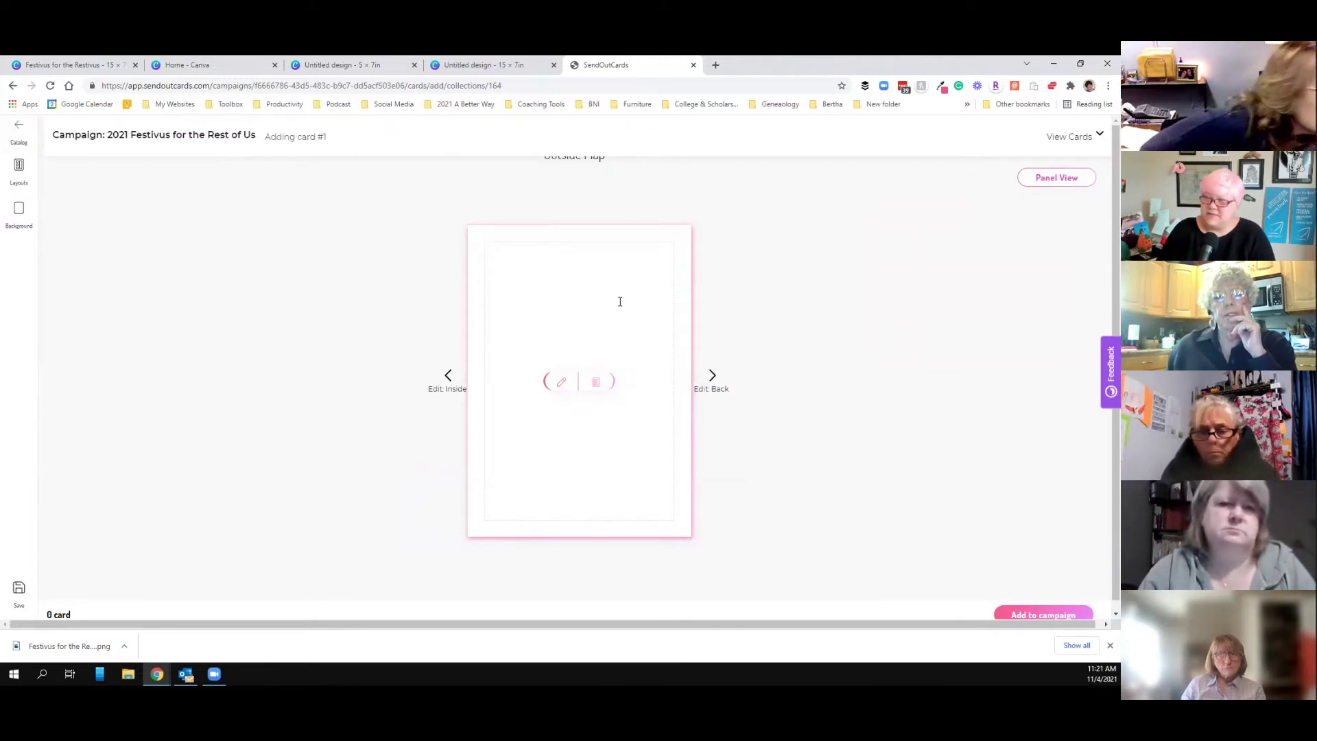
{"action": "left_click", "coordinate": [561, 381]}
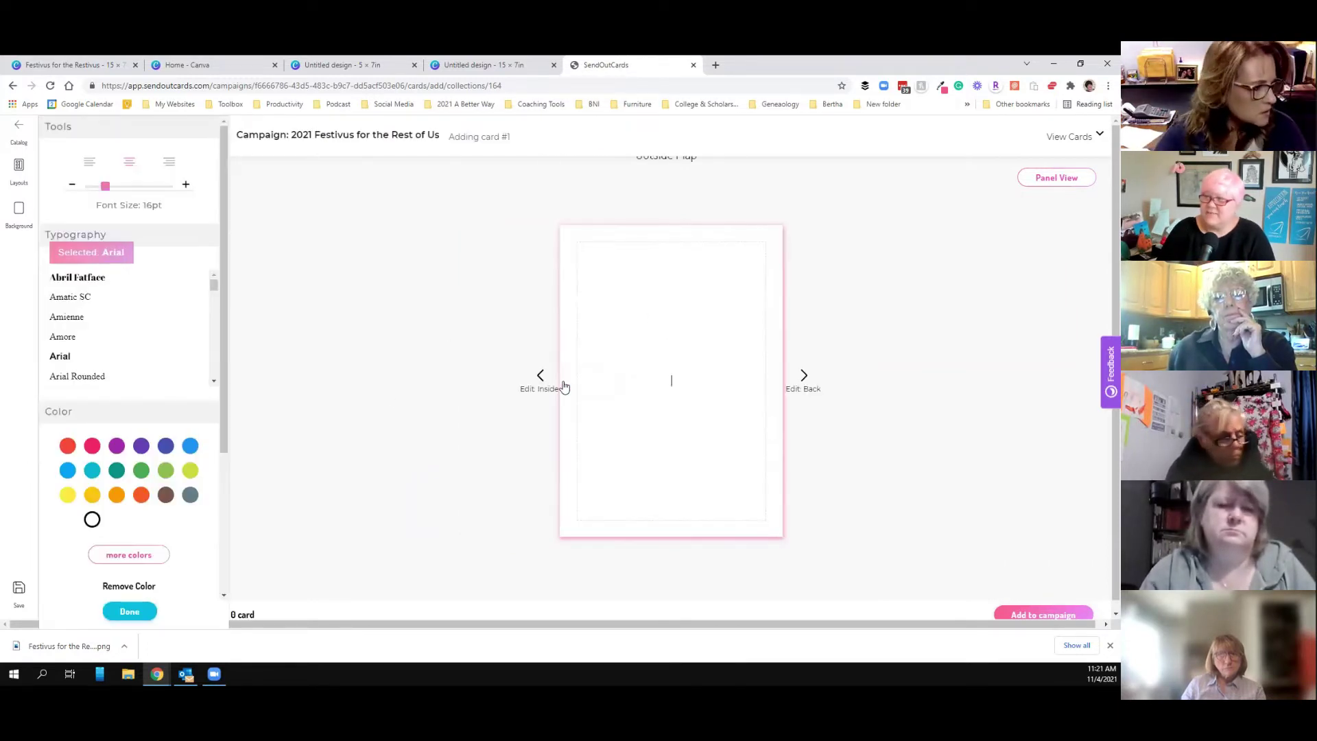
{"action": "type", "text": "What we "}
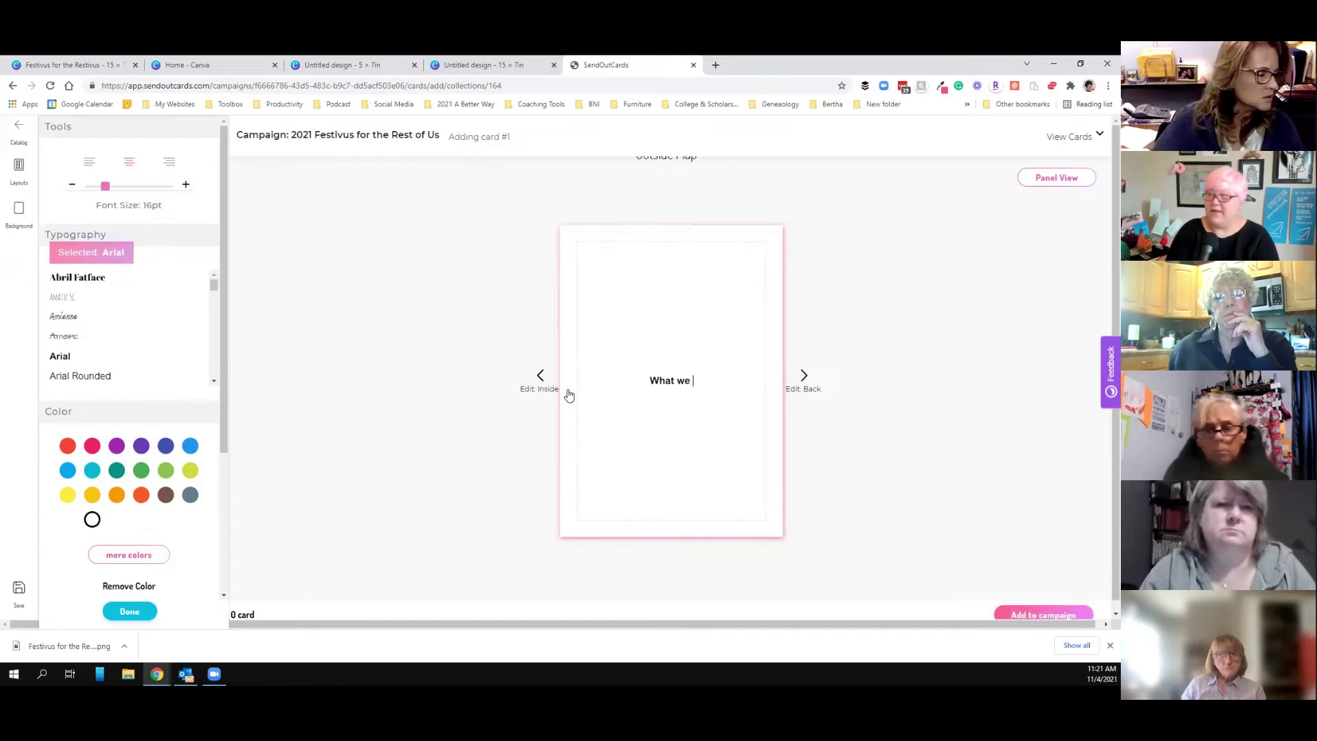
{"action": "type", "text": "Did in 2021 Stuiff"}
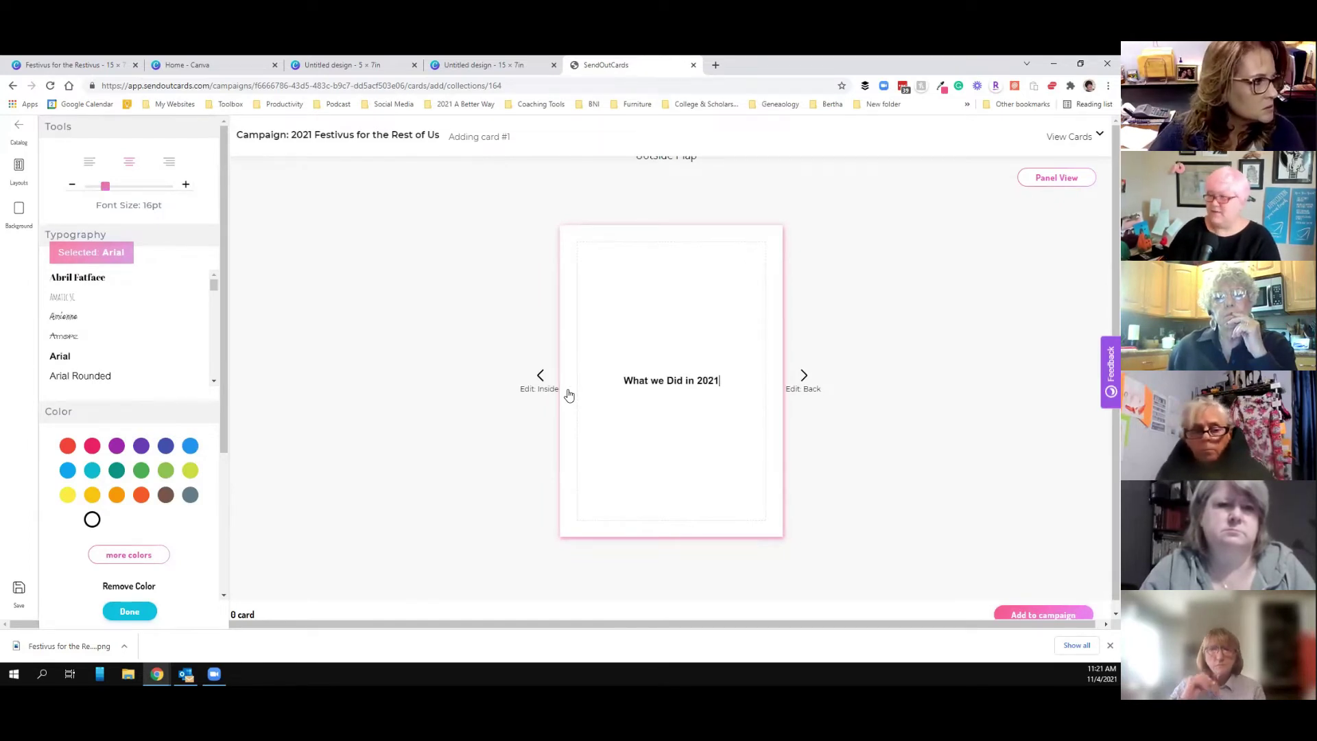
{"action": "key", "text": "BackSpace"}
{"action": "key", "text": "BackSpace"}
{"action": "key", "text": "BackSpace"}
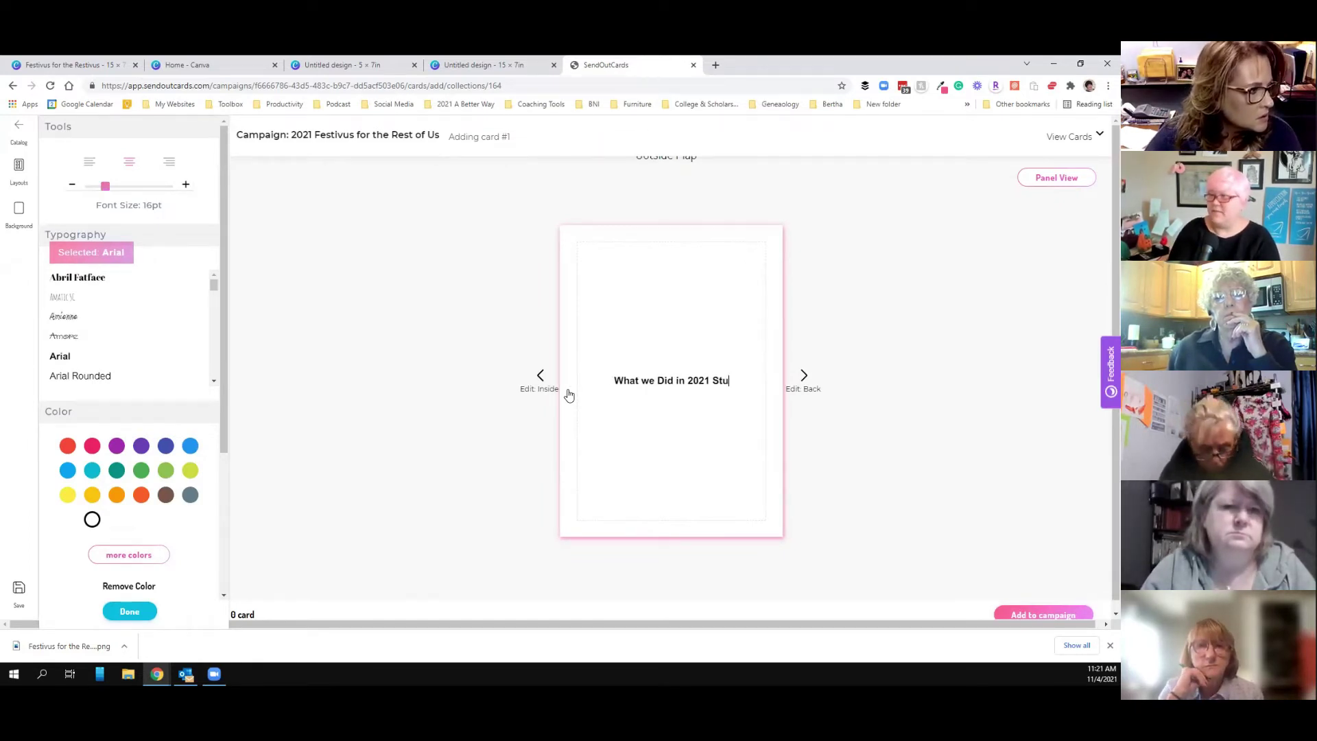
{"action": "type", "text": "ff!"}
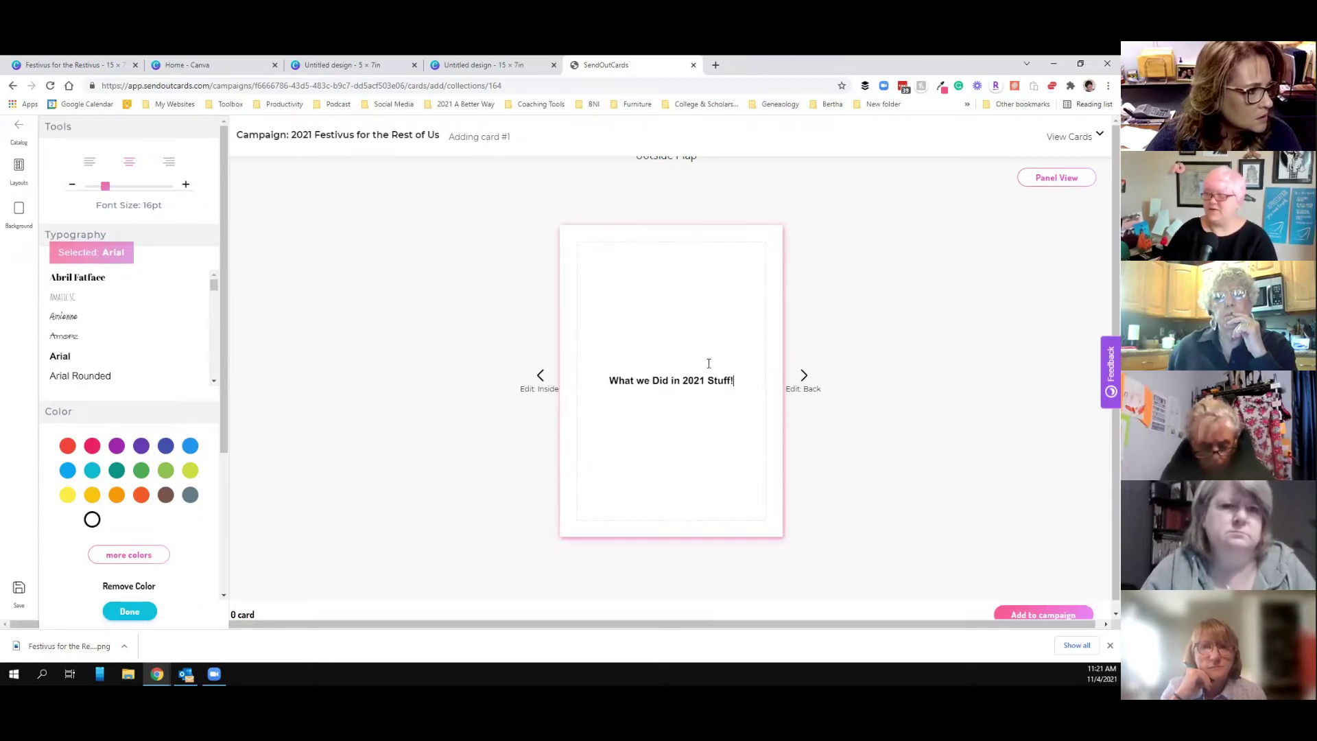
Go to the back of the card and add the finished card to the campaign
{"action": "left_click", "coordinate": [805, 377]}
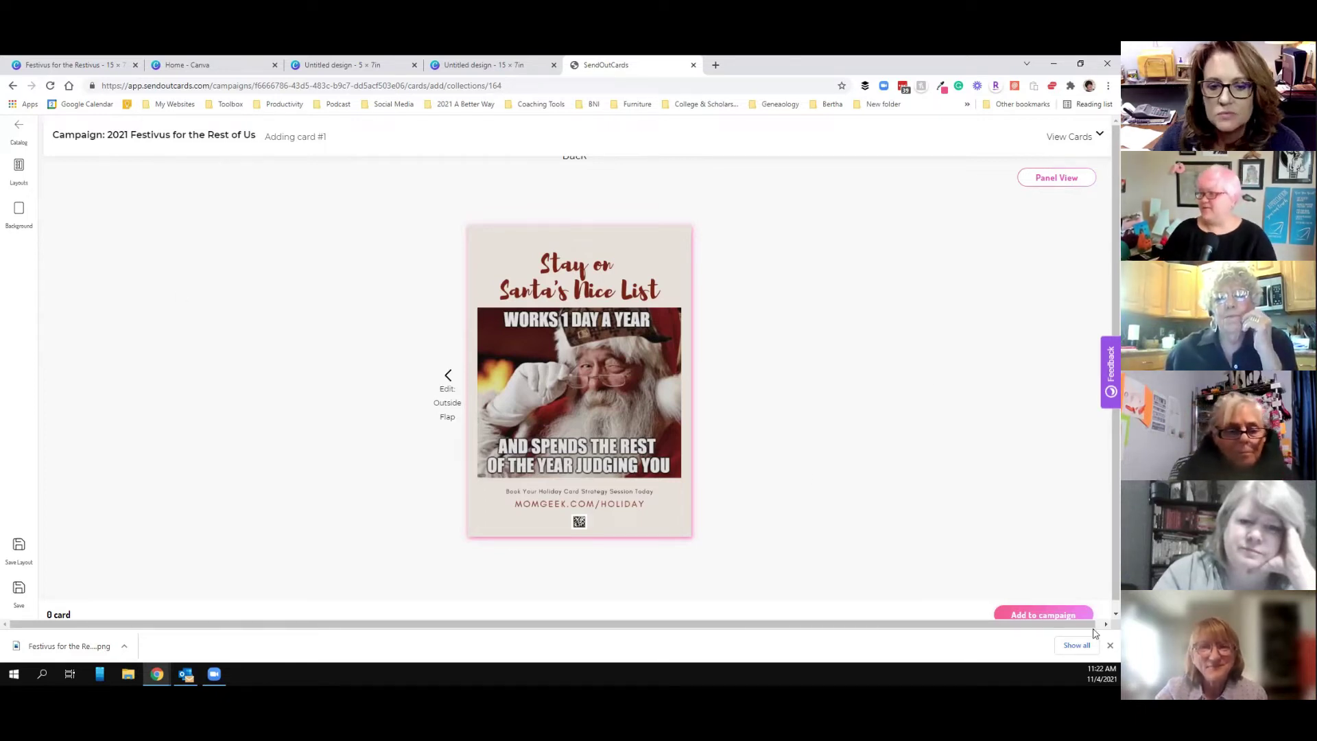
{"action": "scroll", "coordinate": [1043, 552], "scroll_direction": "down", "scroll_amount": 1}
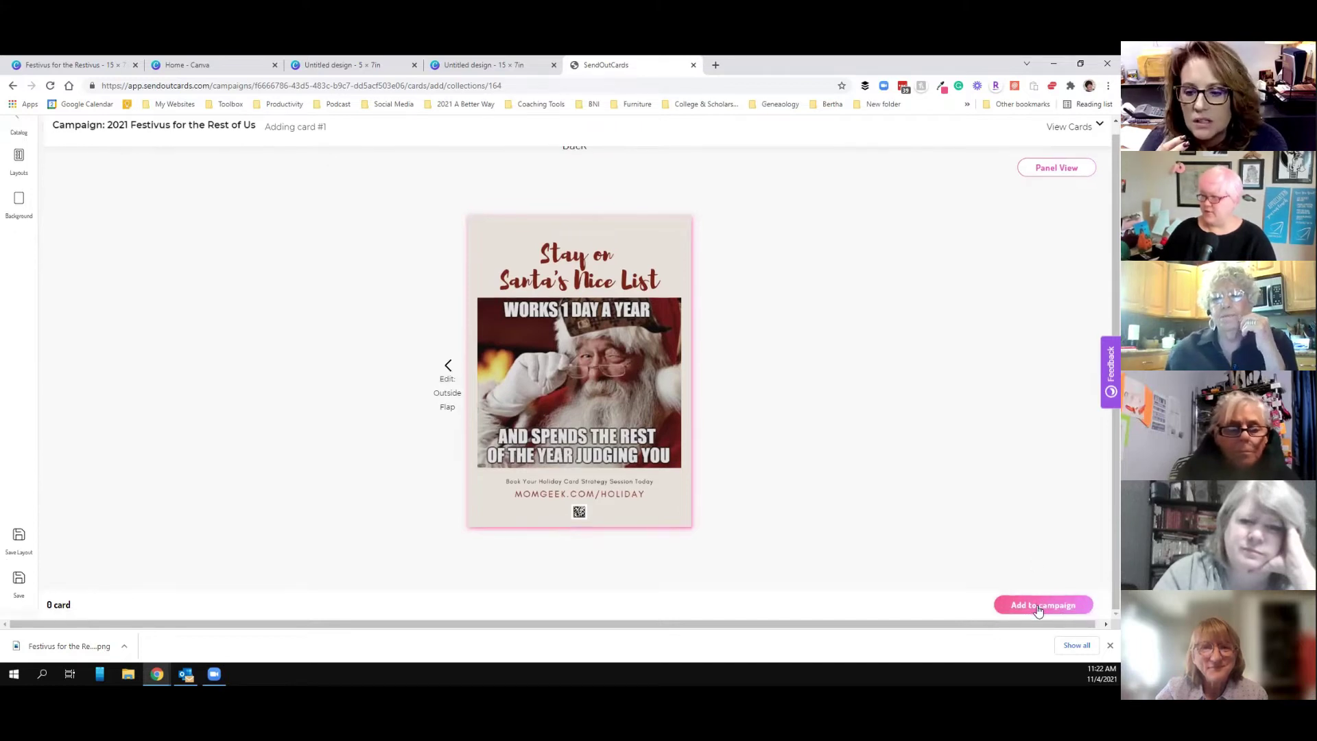
{"action": "left_click", "coordinate": [1038, 607]}
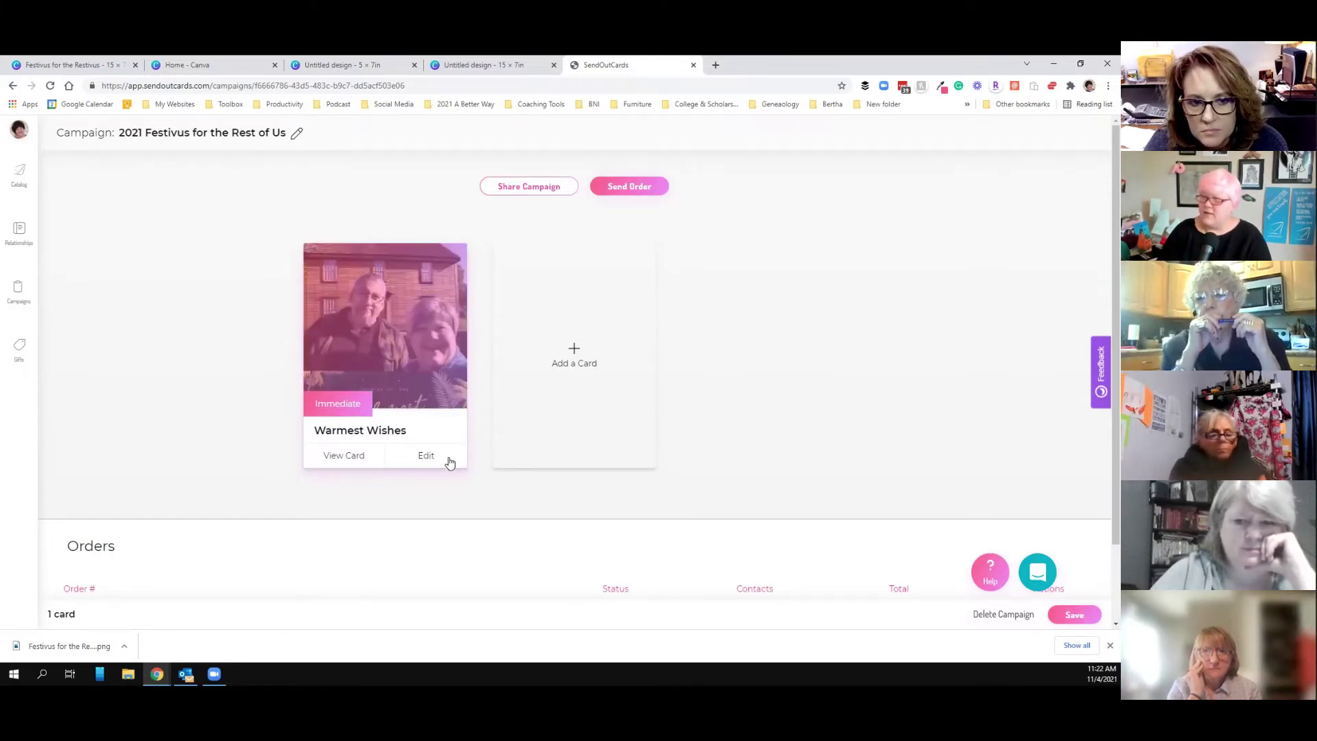
Review the send delay options in the Warmest Wishes card's settings and close them
{"action": "left_click", "coordinate": [423, 457]}
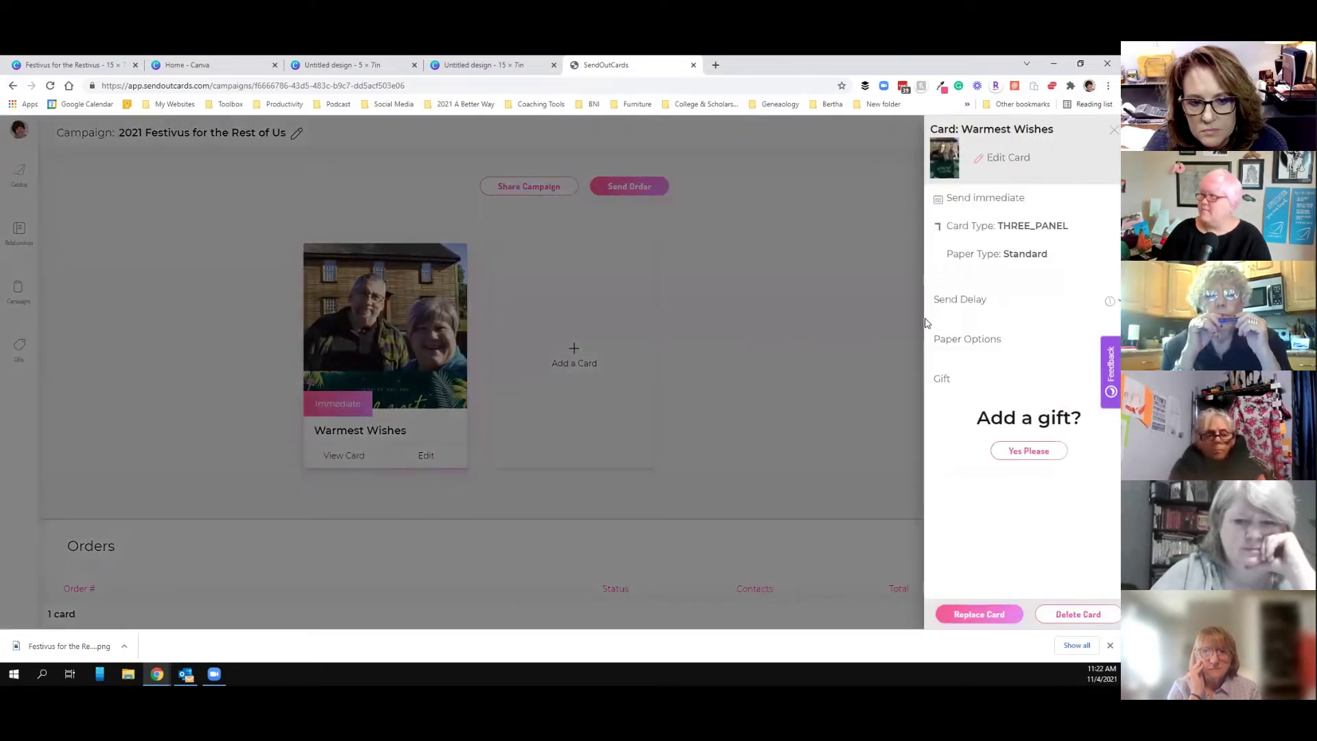
{"action": "left_click", "coordinate": [970, 300]}
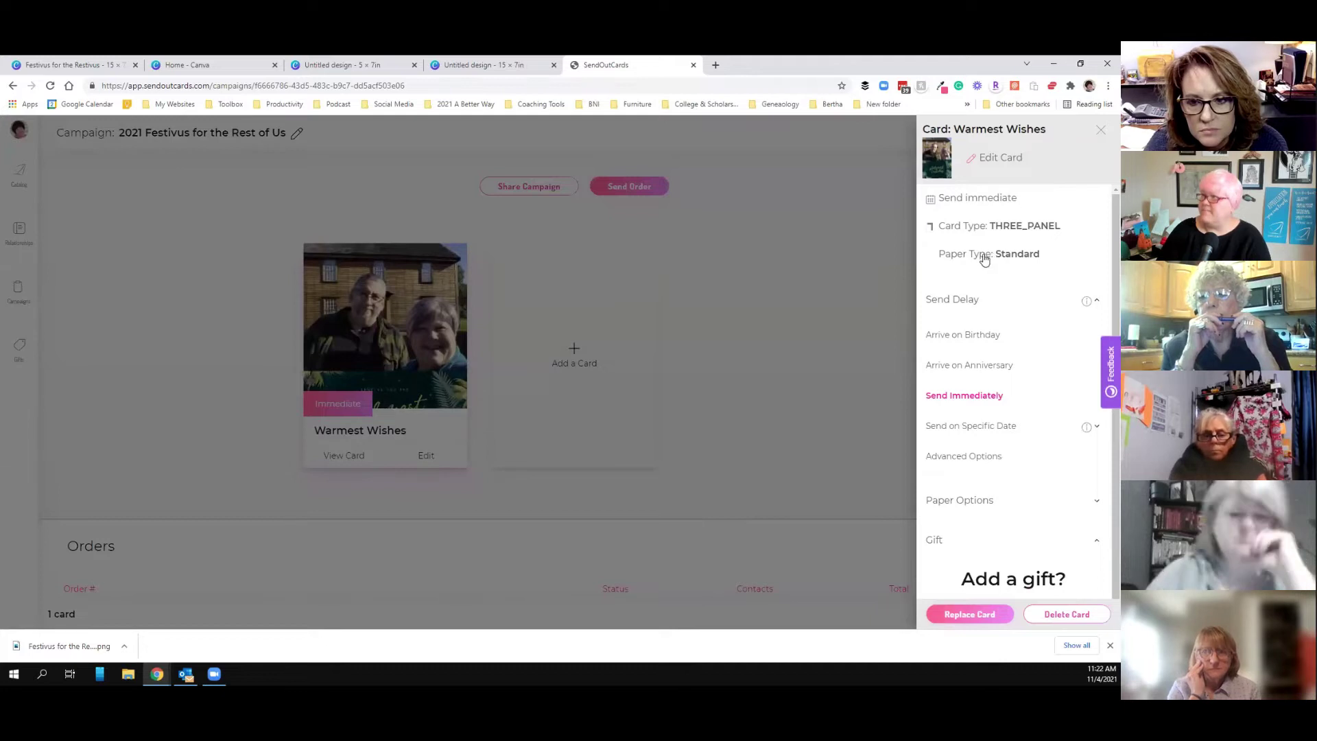
{"action": "scroll", "coordinate": [988, 467], "scroll_direction": "down", "scroll_amount": 1}
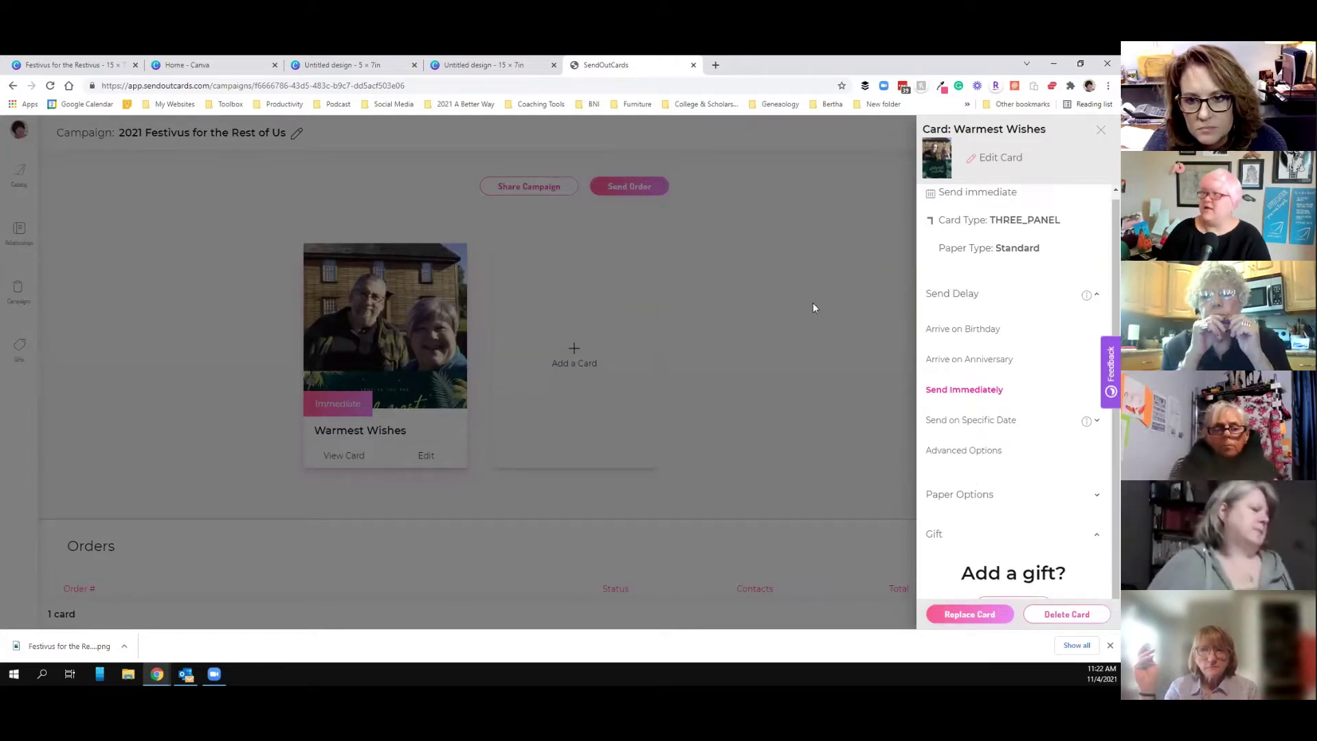
{"action": "left_click", "coordinate": [1102, 130]}
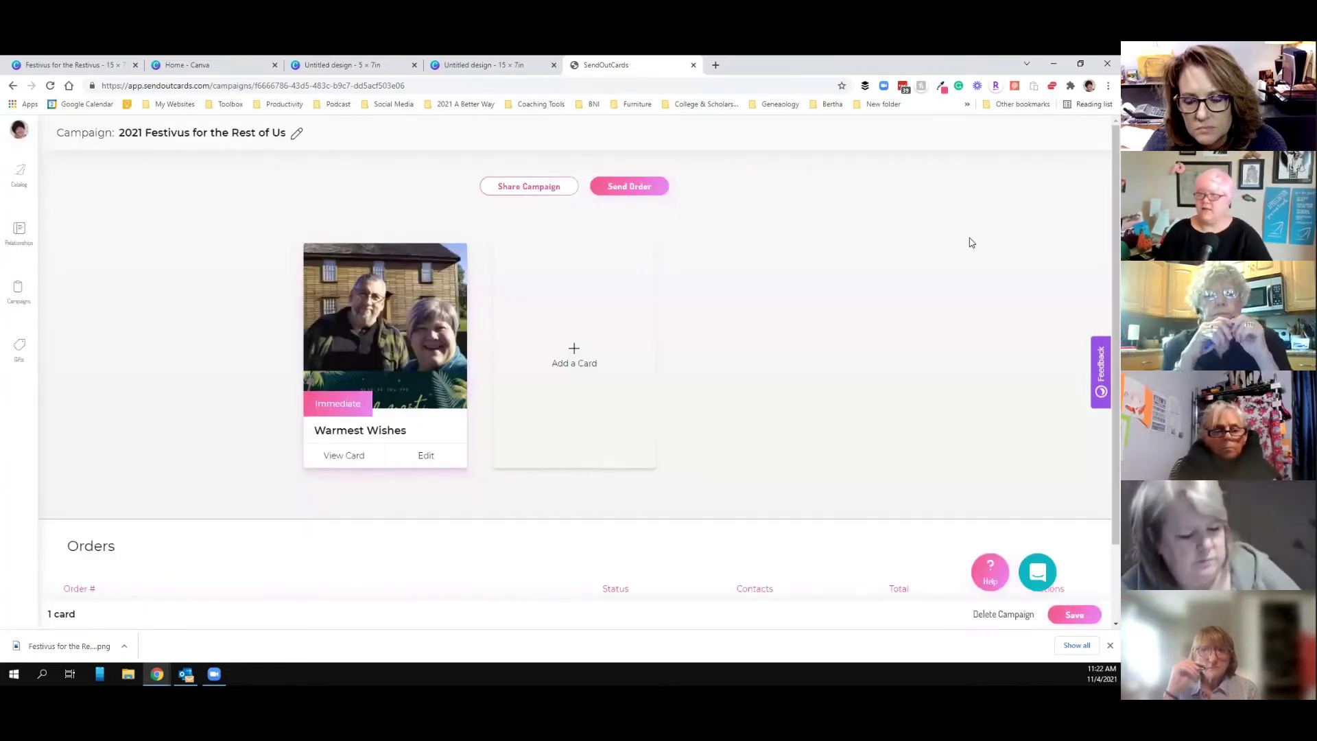
Create a send order from the campaign with all its cards selected
{"action": "left_click", "coordinate": [630, 188]}
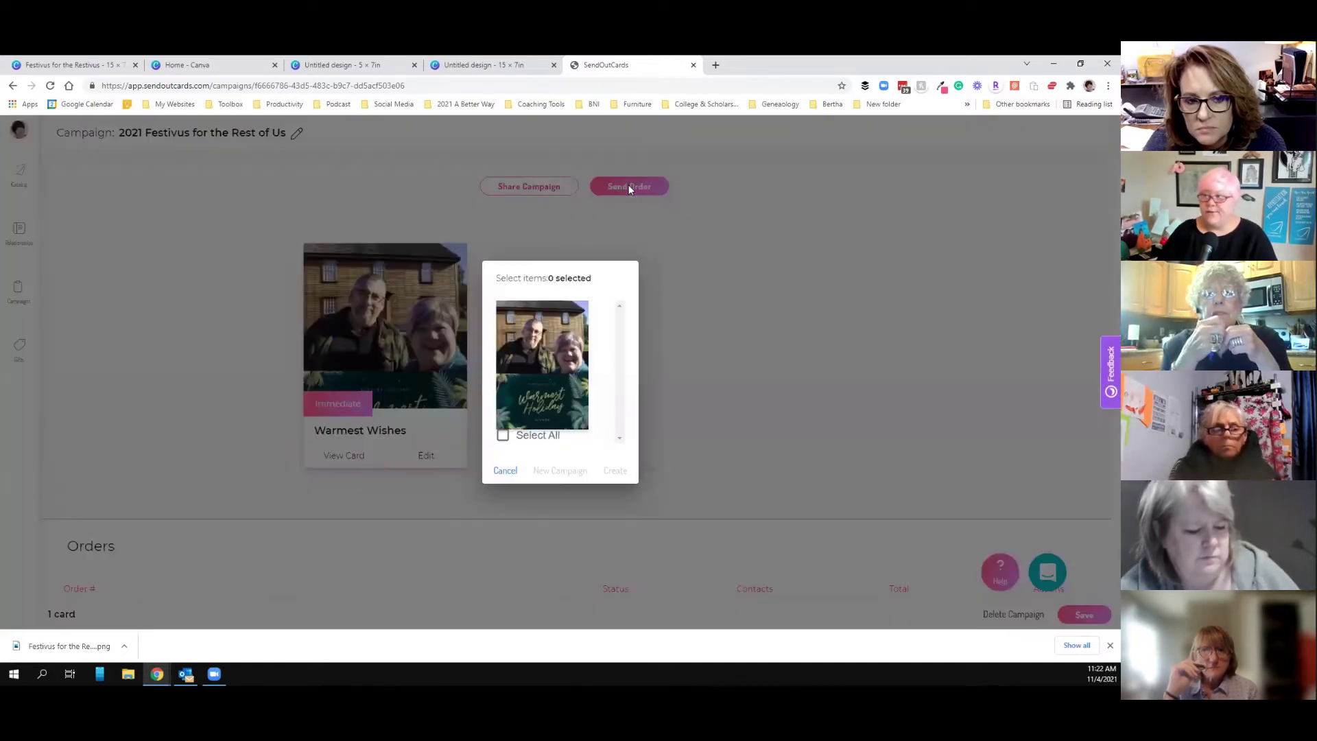
{"action": "left_click", "coordinate": [503, 439]}
{"action": "left_click", "coordinate": [617, 471]}
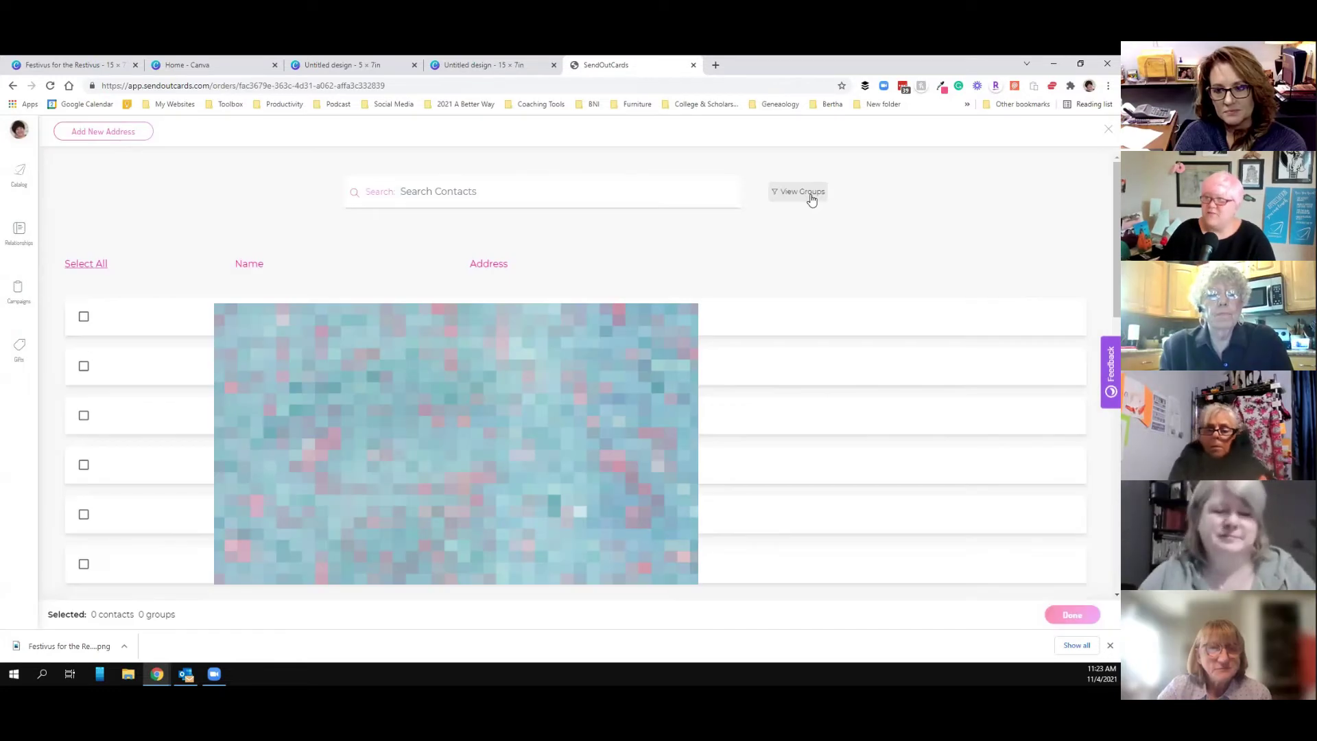
Search the recipient groups for "hol" and cancel the order from checkout
{"action": "left_click", "coordinate": [810, 197]}
{"action": "left_click", "coordinate": [453, 193]}
{"action": "type", "text": "hol"}
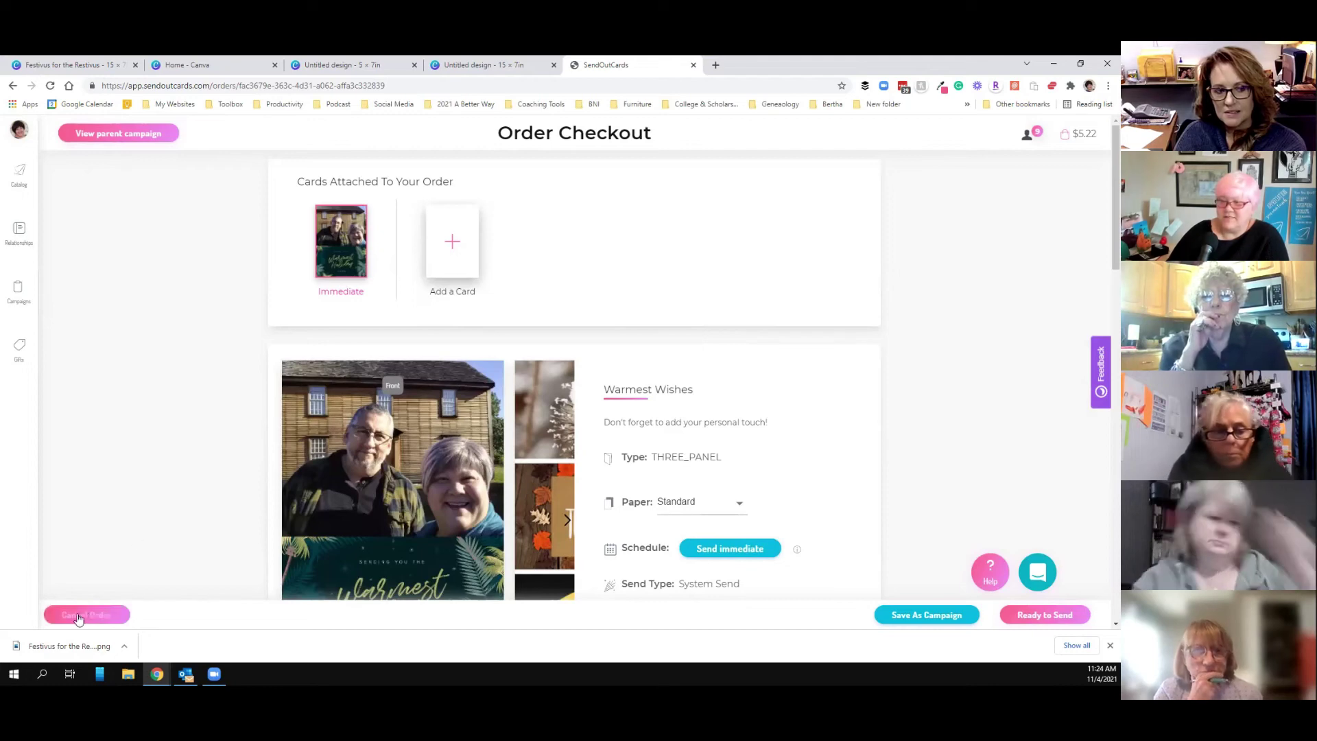
{"action": "left_click", "coordinate": [229, 602]}
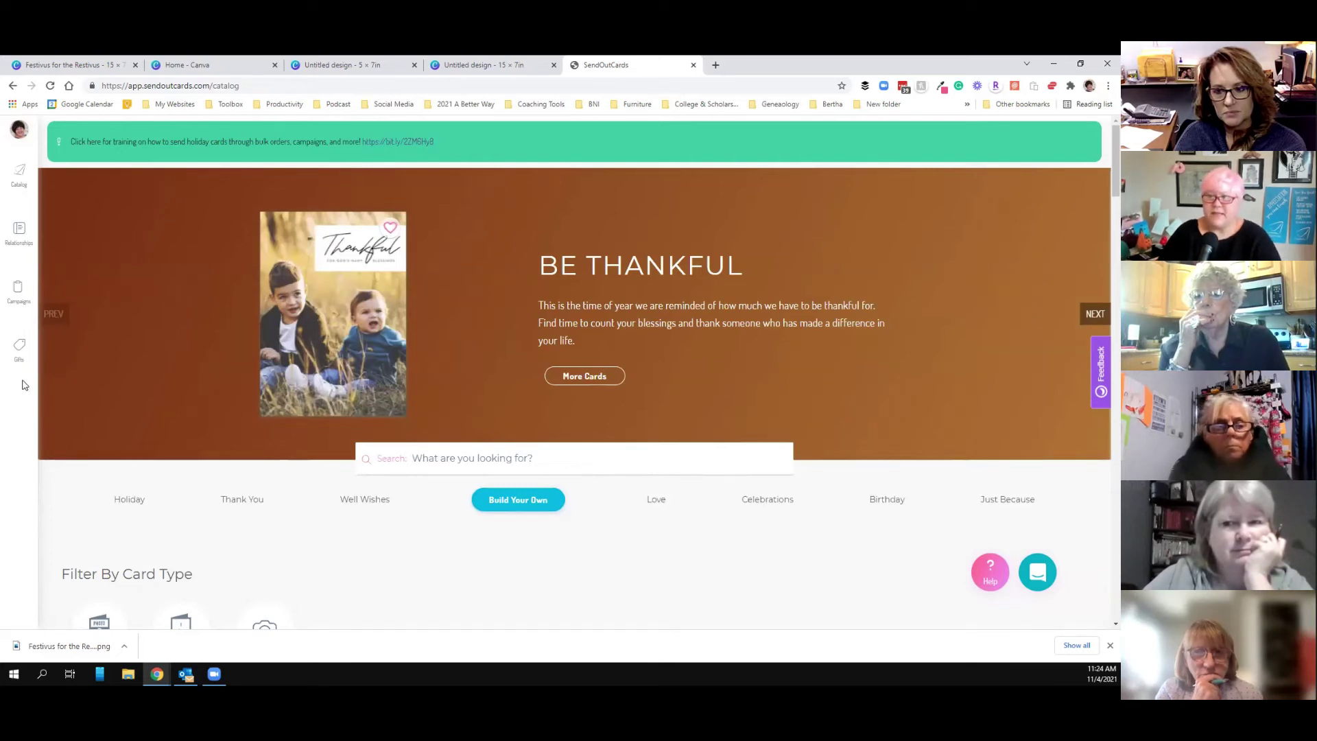
Open the account dashboard's pricing page and examine the subscription plans and their footnotes
{"action": "left_click", "coordinate": [21, 130]}
{"action": "left_click", "coordinate": [31, 136]}
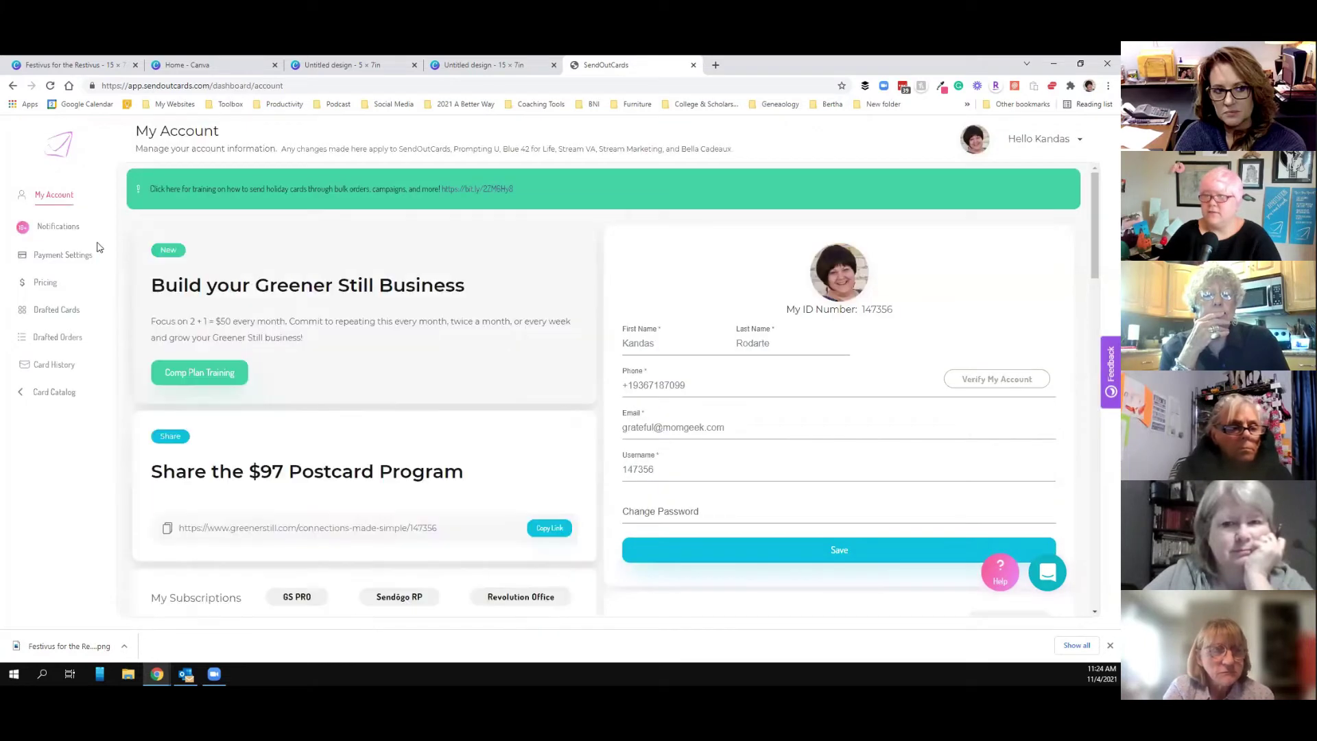
{"action": "left_click", "coordinate": [46, 283]}
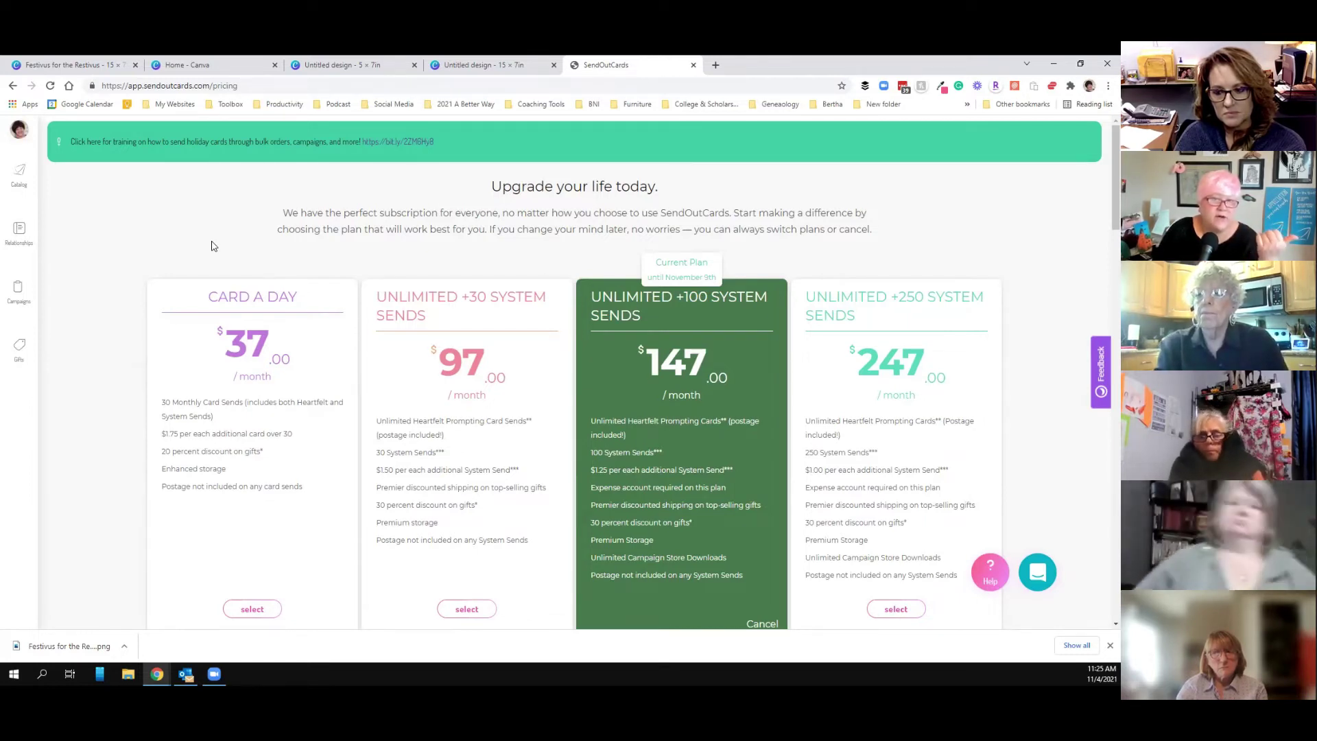
{"action": "scroll", "coordinate": [306, 207], "scroll_direction": "down", "scroll_amount": 1}
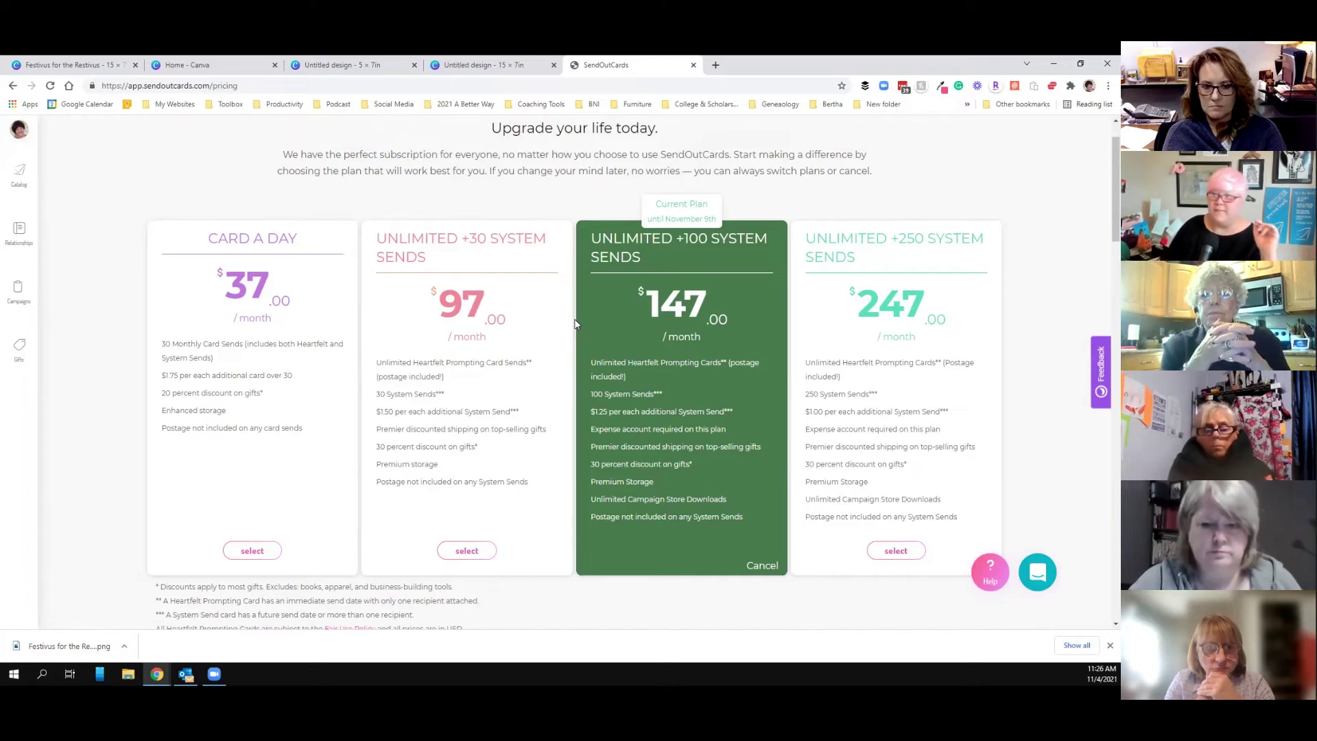
{"action": "scroll", "coordinate": [961, 268], "scroll_direction": "down", "scroll_amount": 1}
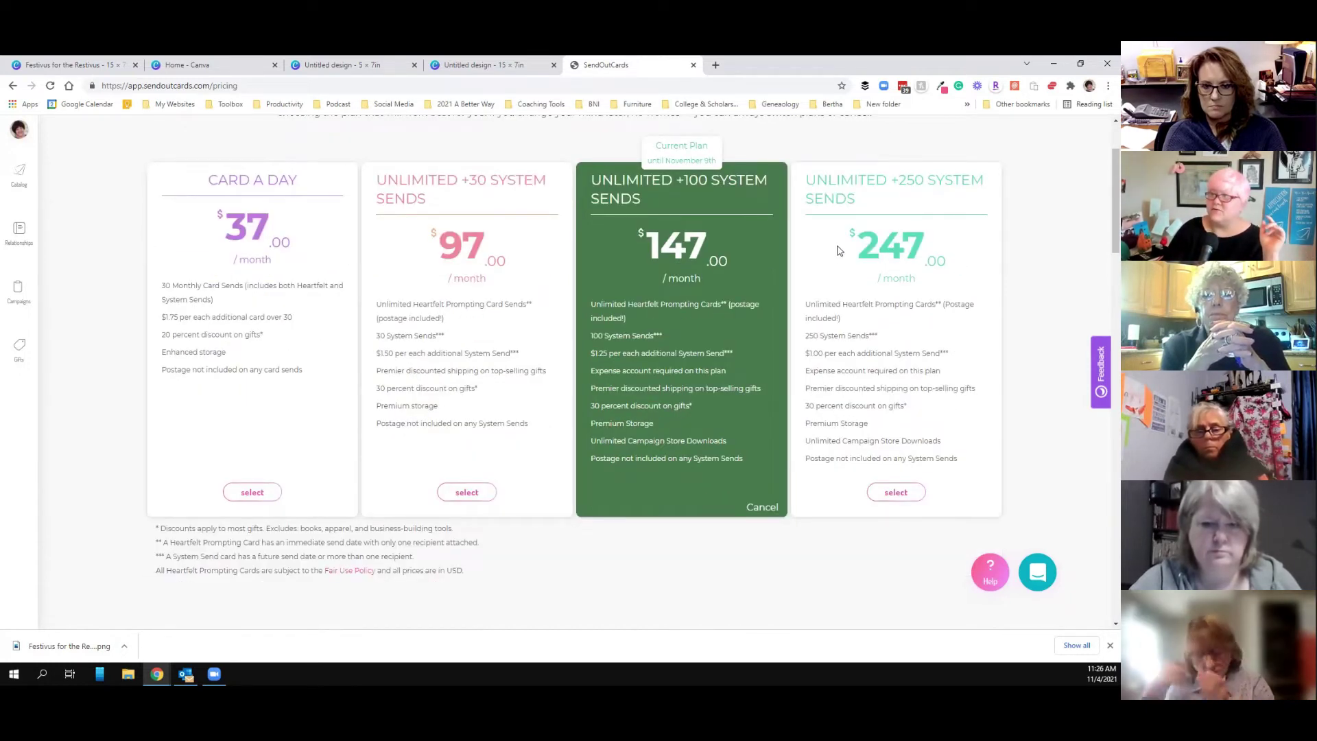
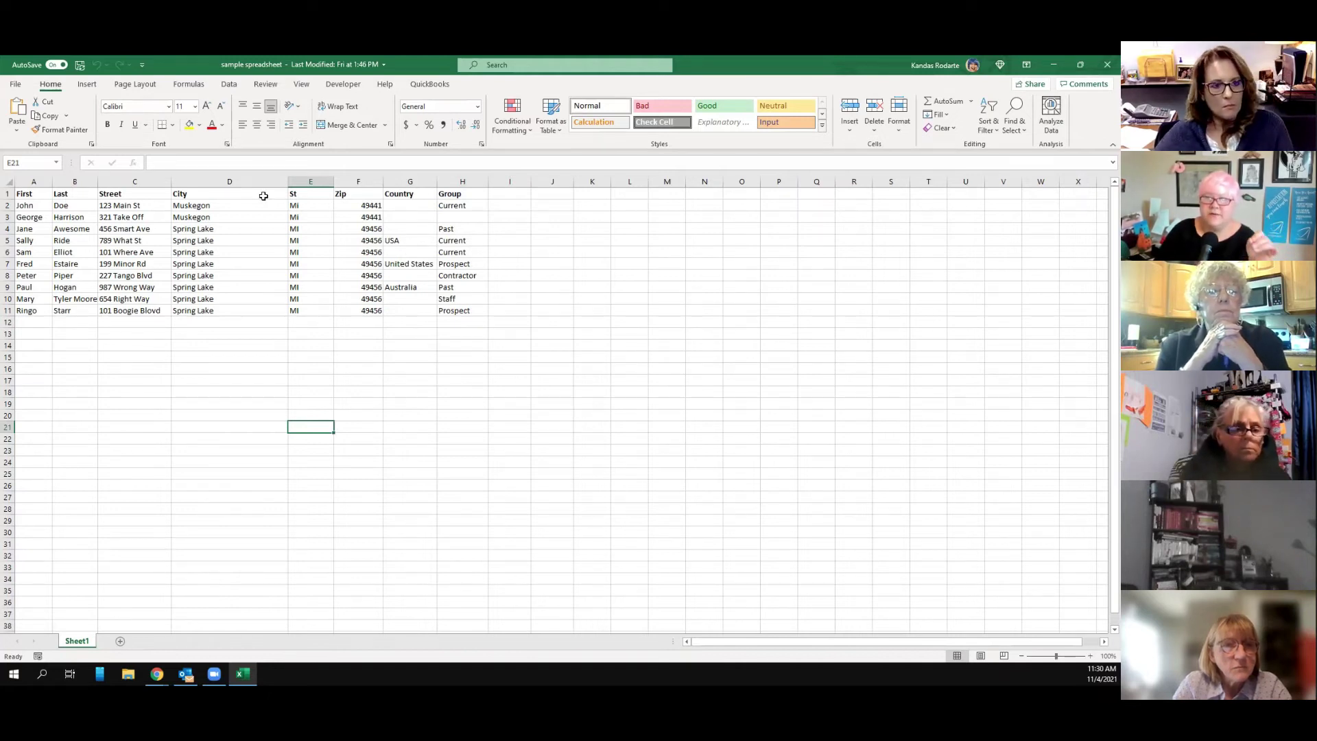
In the sample spreadsheet in Excel, add Spouse First and Spouse Last headings after Group and enter "The" plus a family name for the first contact
{"action": "left_click", "coordinate": [412, 289]}
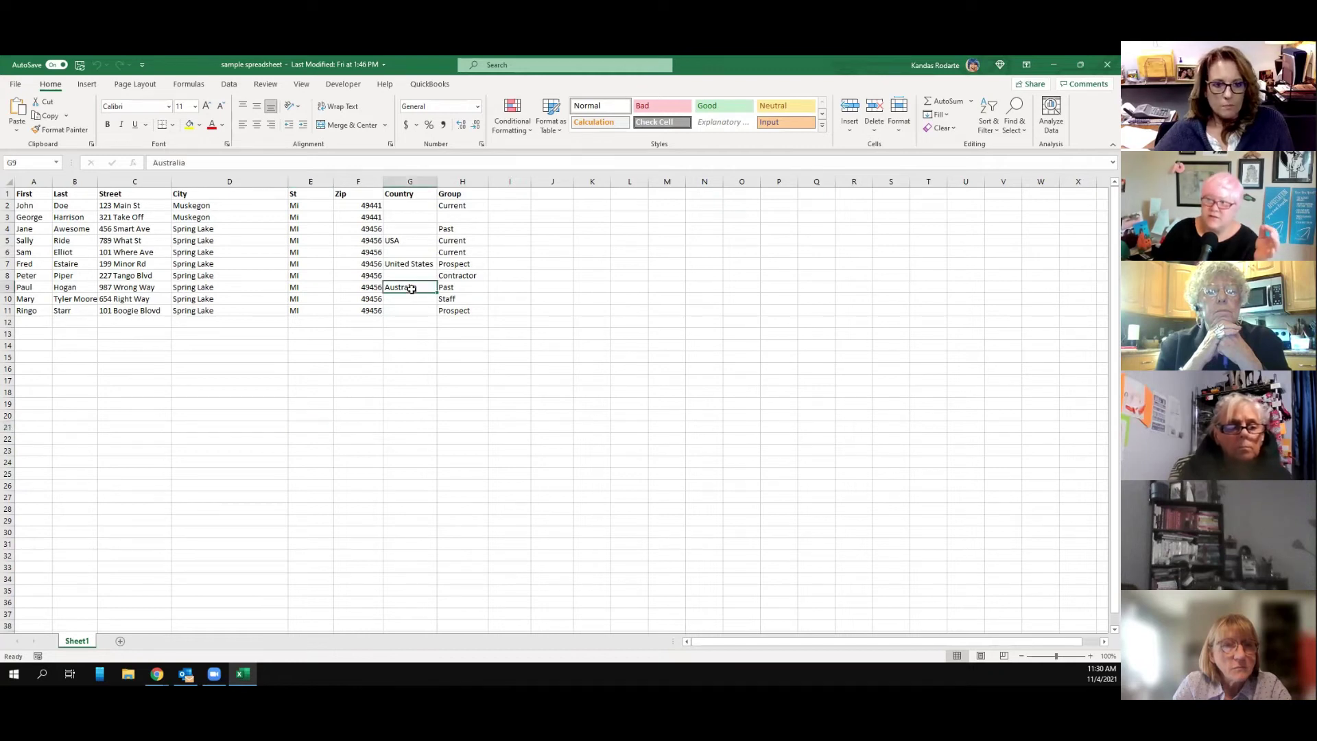
{"action": "left_click", "coordinate": [461, 194]}
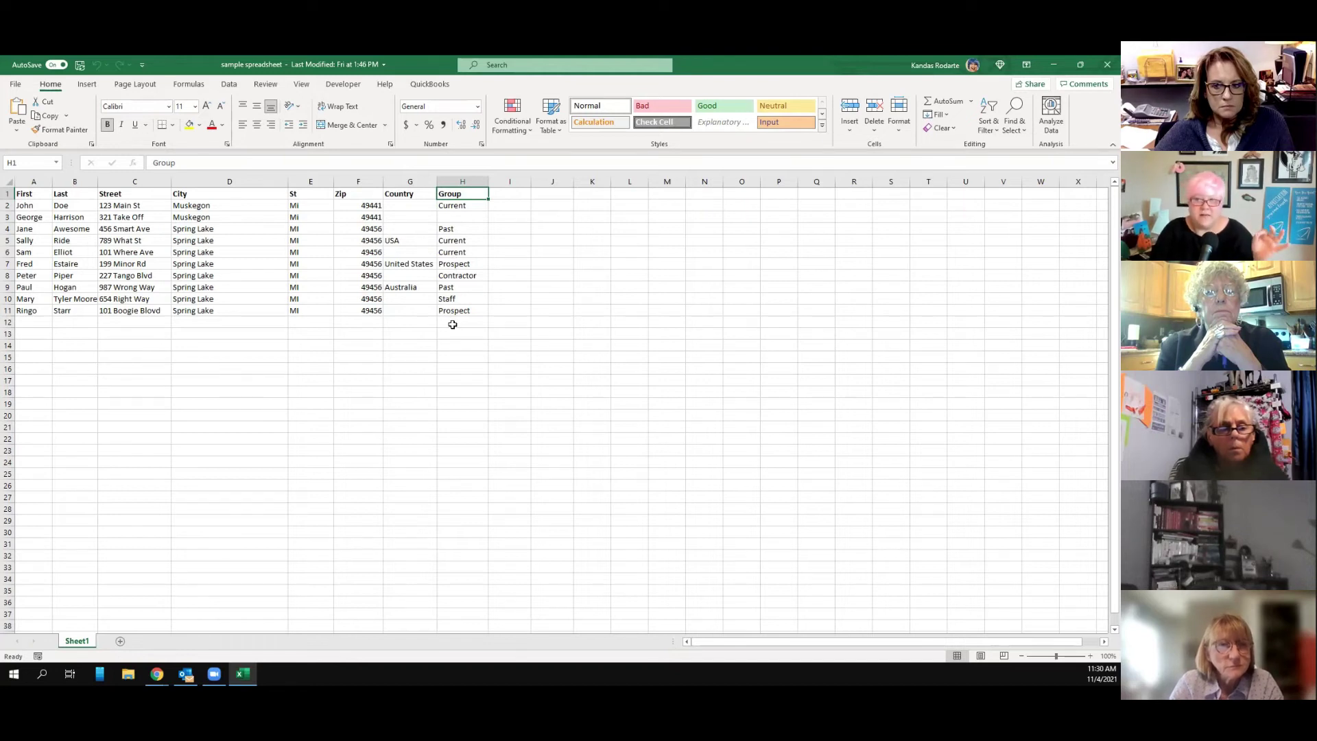
{"action": "left_click", "coordinate": [514, 195]}
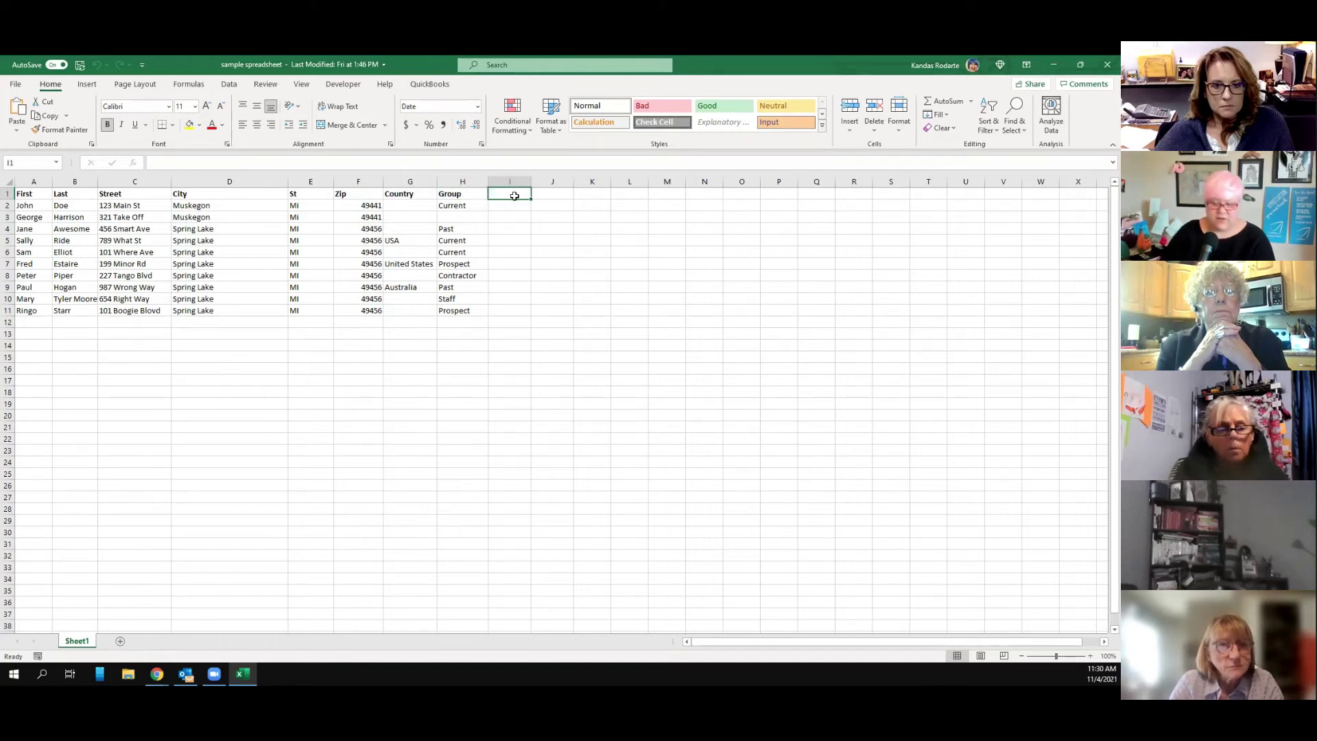
{"action": "type", "text": "Sp"}
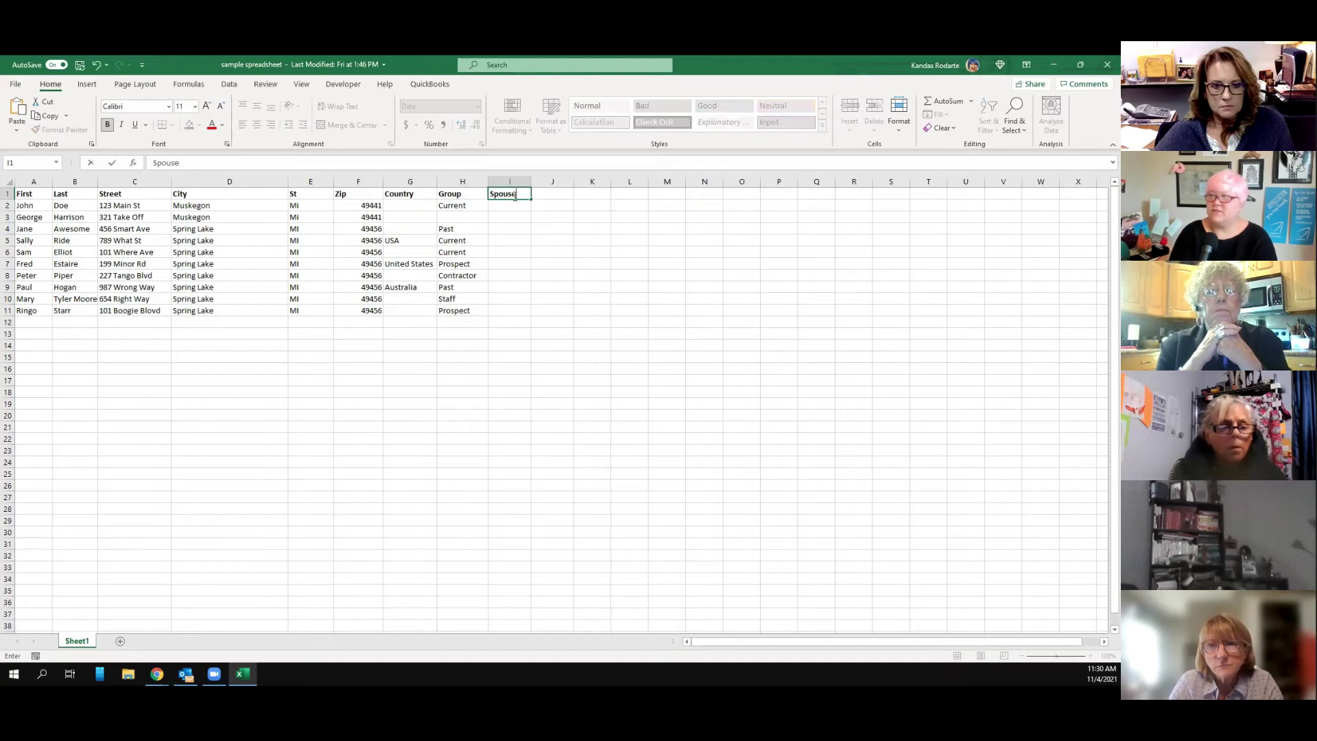
{"action": "type", "text": "ouse"}
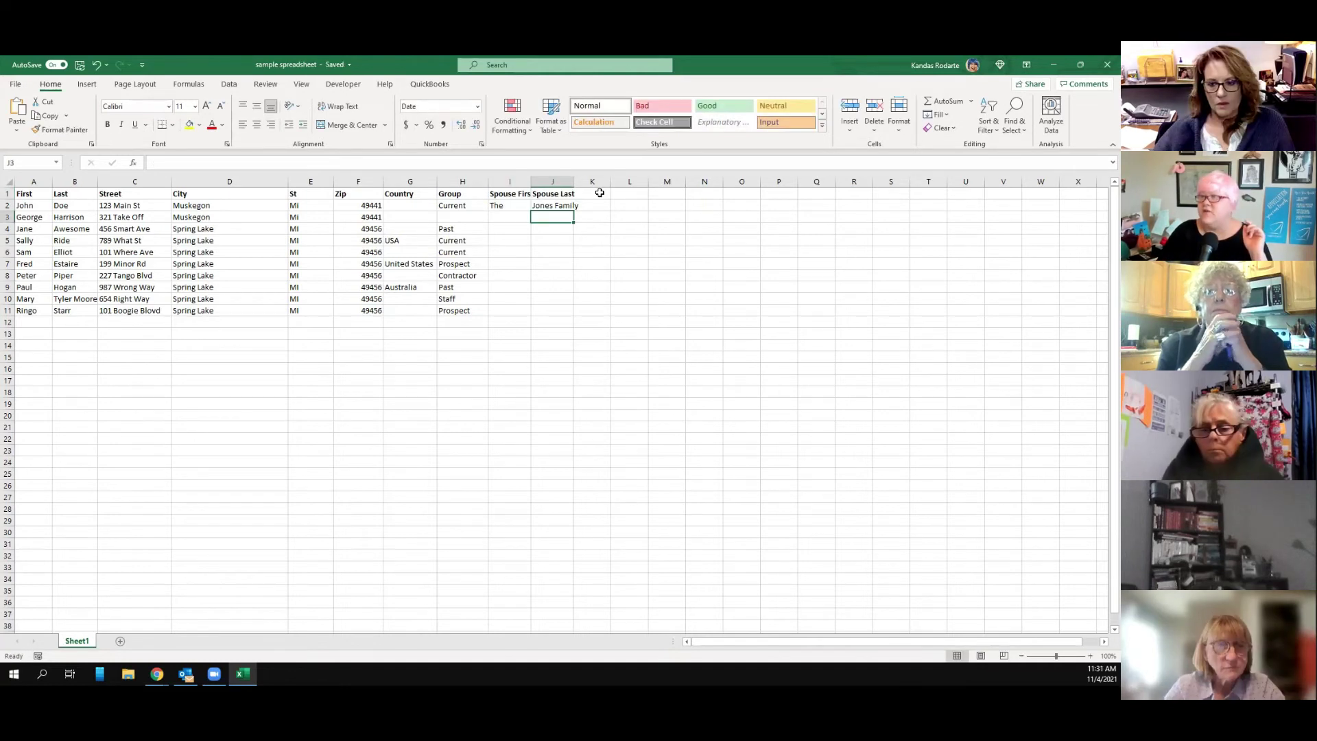
Replace the Spouse Last entry in J2 with the first contact's own surname followed by "Family"
{"action": "left_click", "coordinate": [589, 194]}
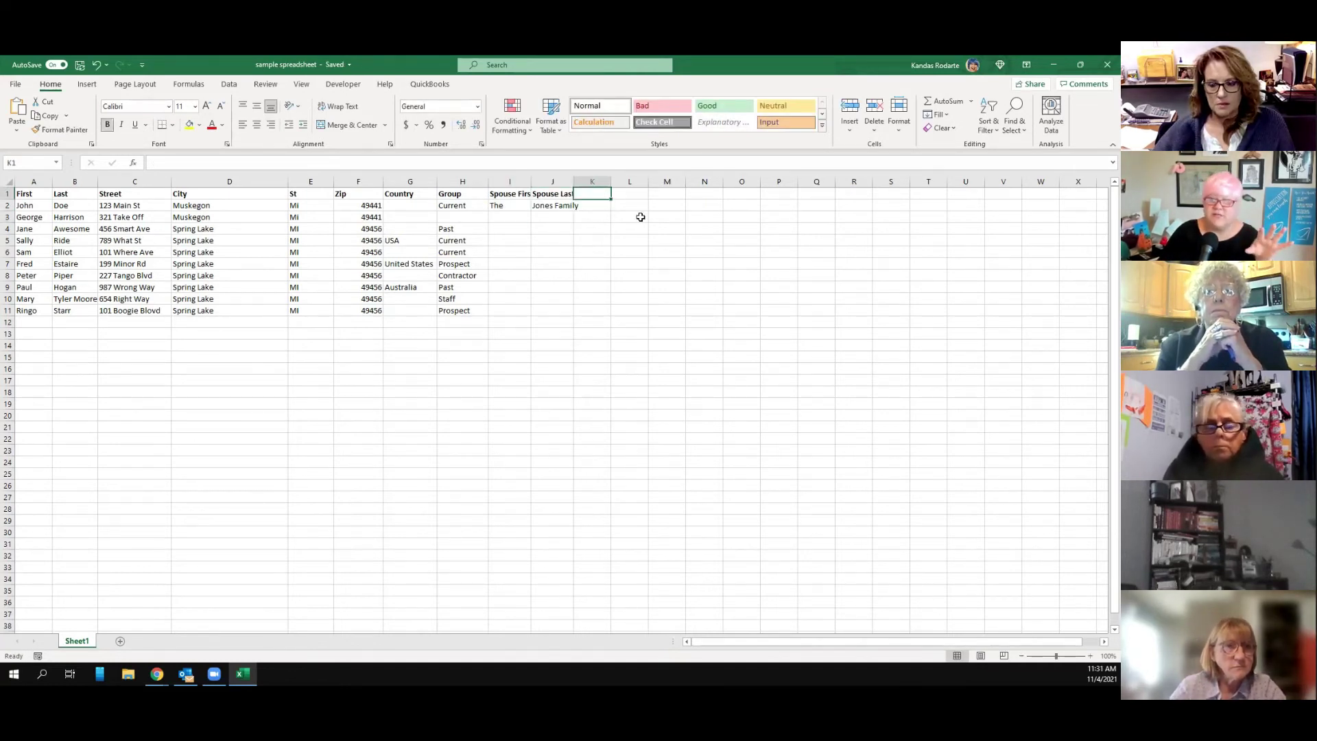
{"action": "key", "text": "Left"}
{"action": "key", "text": "Down"}
{"action": "type", "text": "Doe F"}
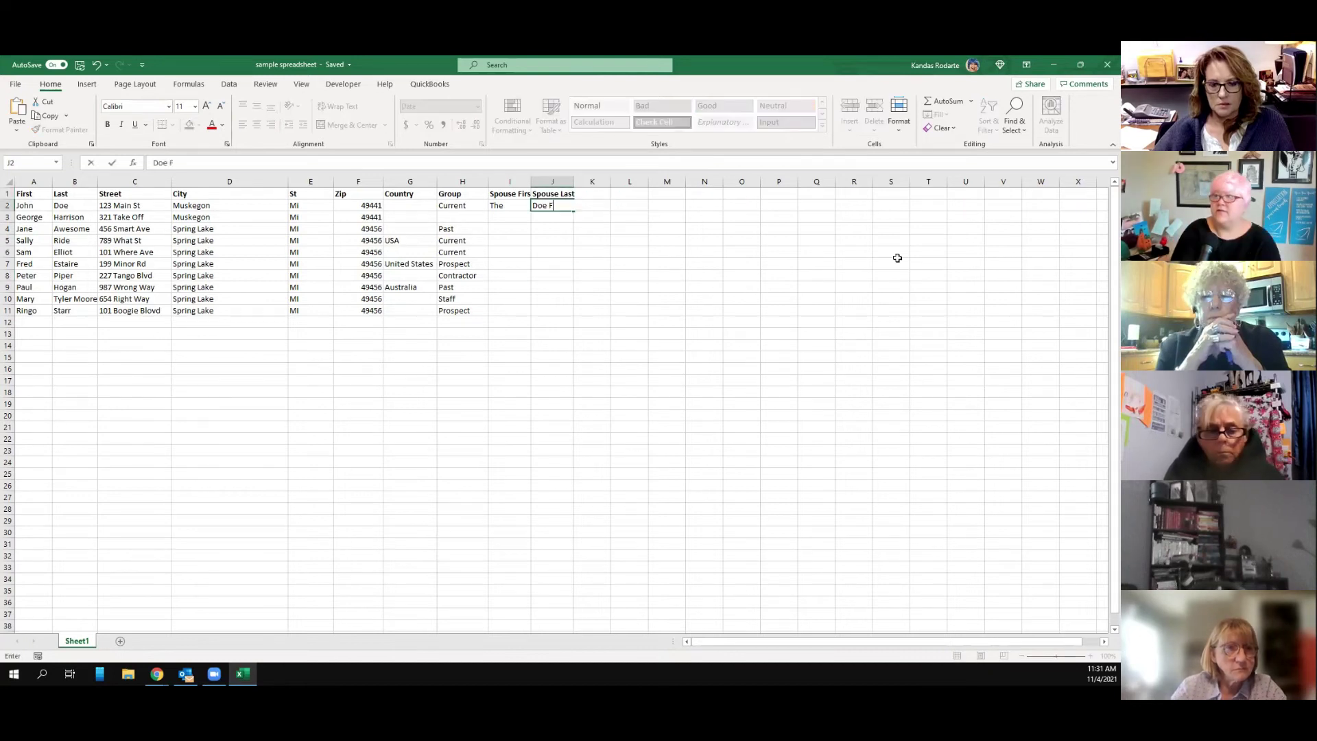
{"action": "key", "text": "Return"}
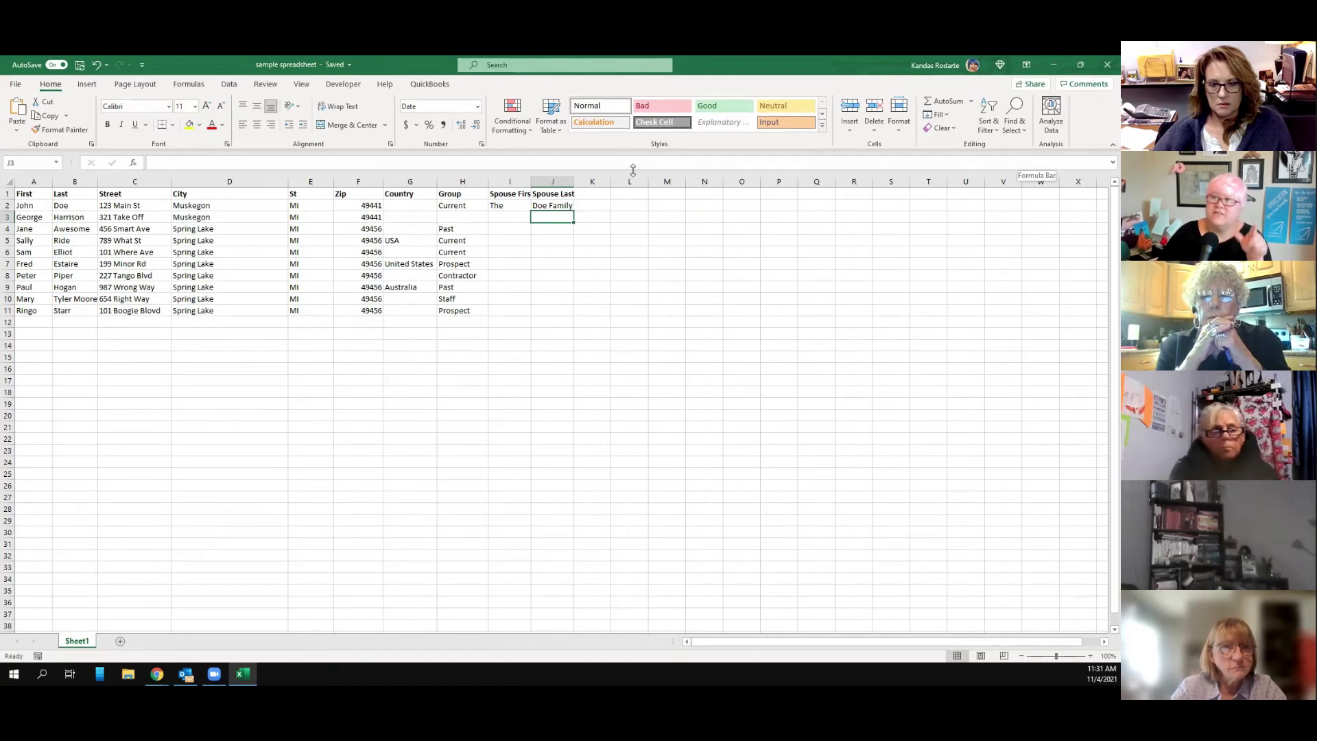
Save a copy in the OneDrive Documents folder as Text (Tab delimited) (*.txt), named "sample spreadsheet with mouse"
{"action": "left_click", "coordinate": [16, 84]}
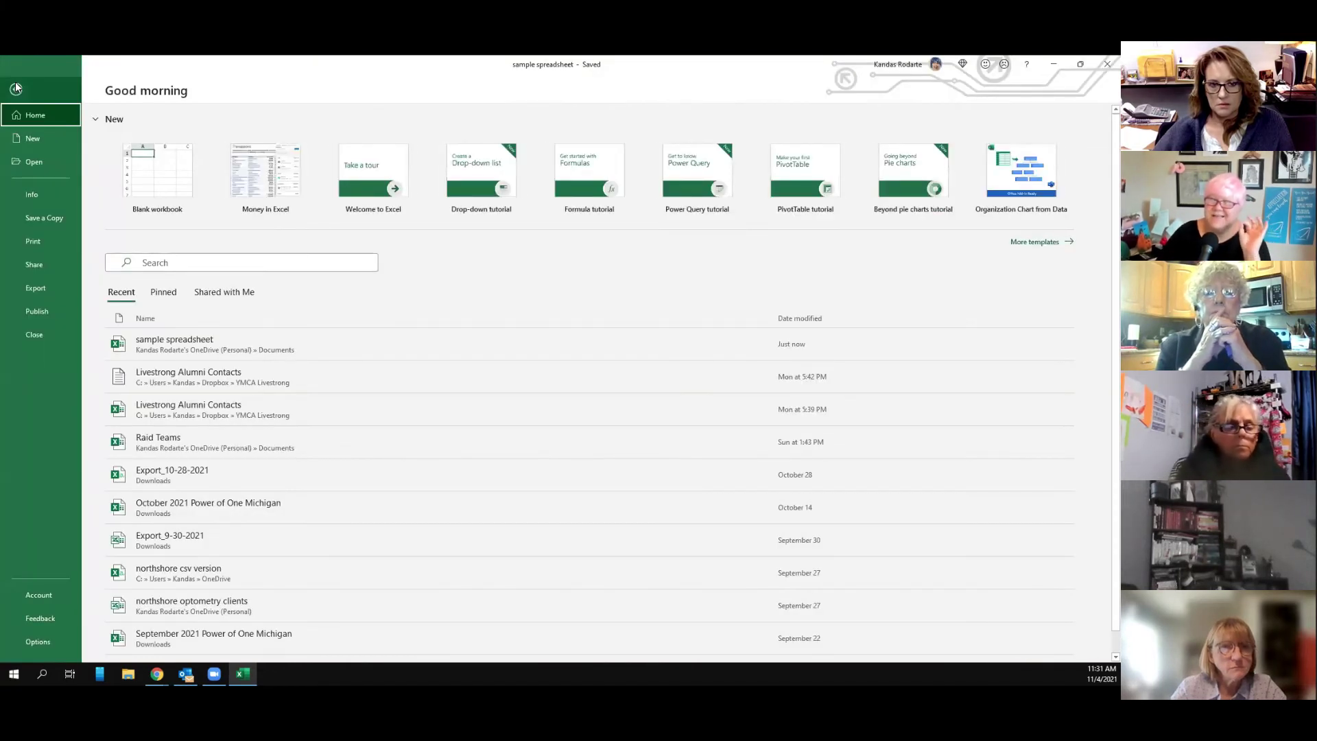
{"action": "left_click", "coordinate": [39, 221]}
{"action": "left_click", "coordinate": [376, 159]}
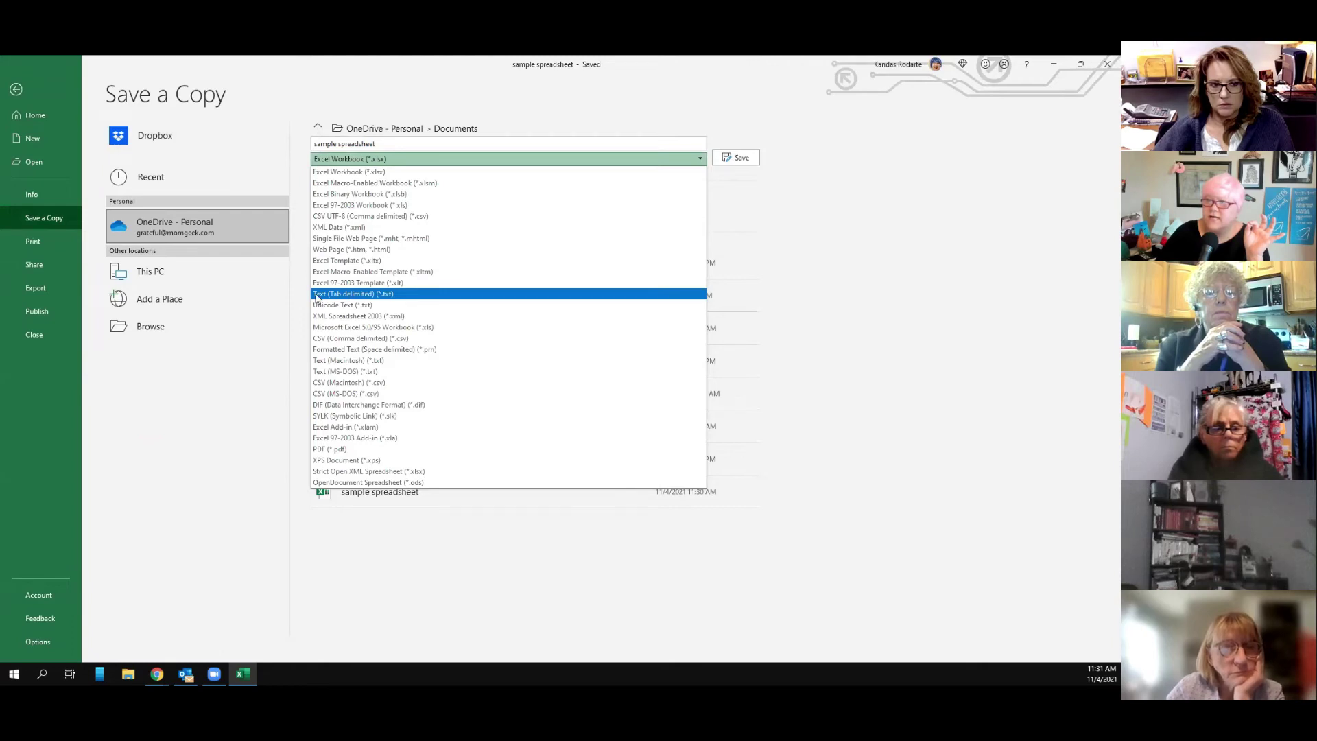
{"action": "left_click", "coordinate": [372, 296]}
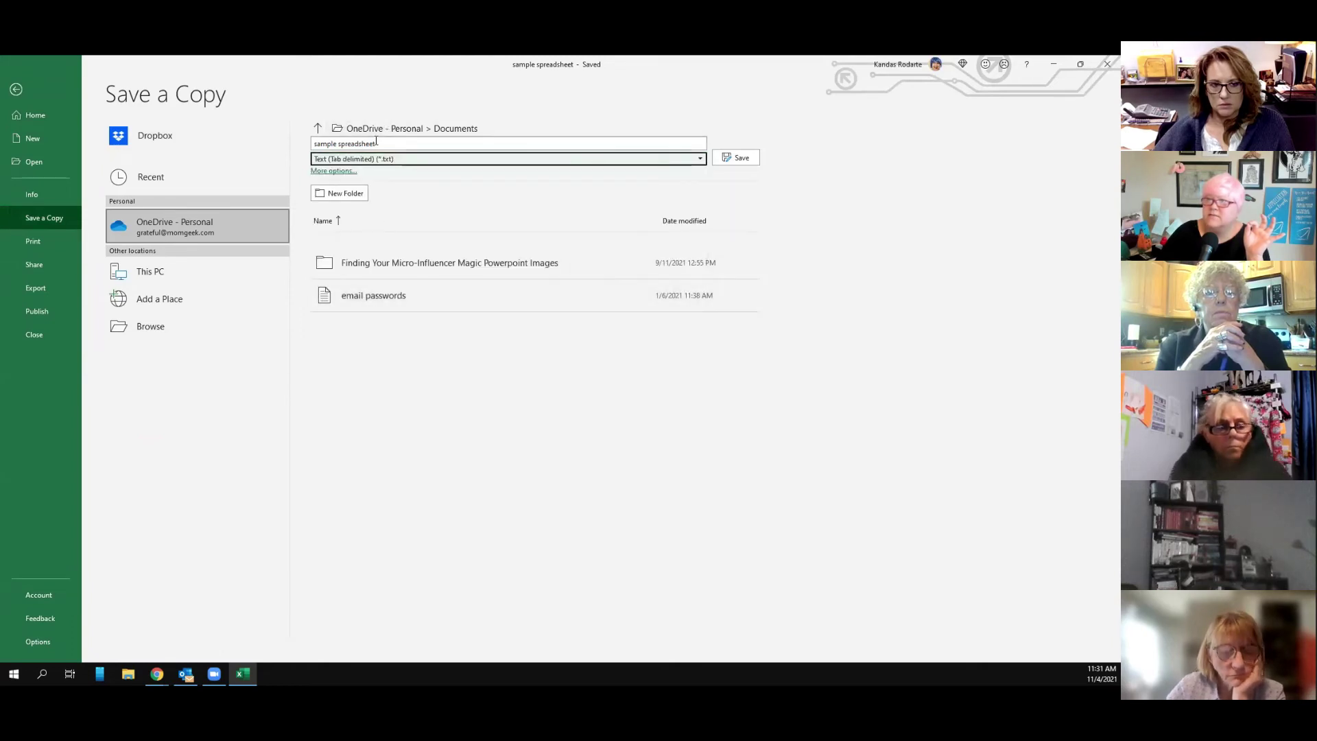
{"action": "left_click", "coordinate": [393, 142]}
{"action": "type", "text": "with"}
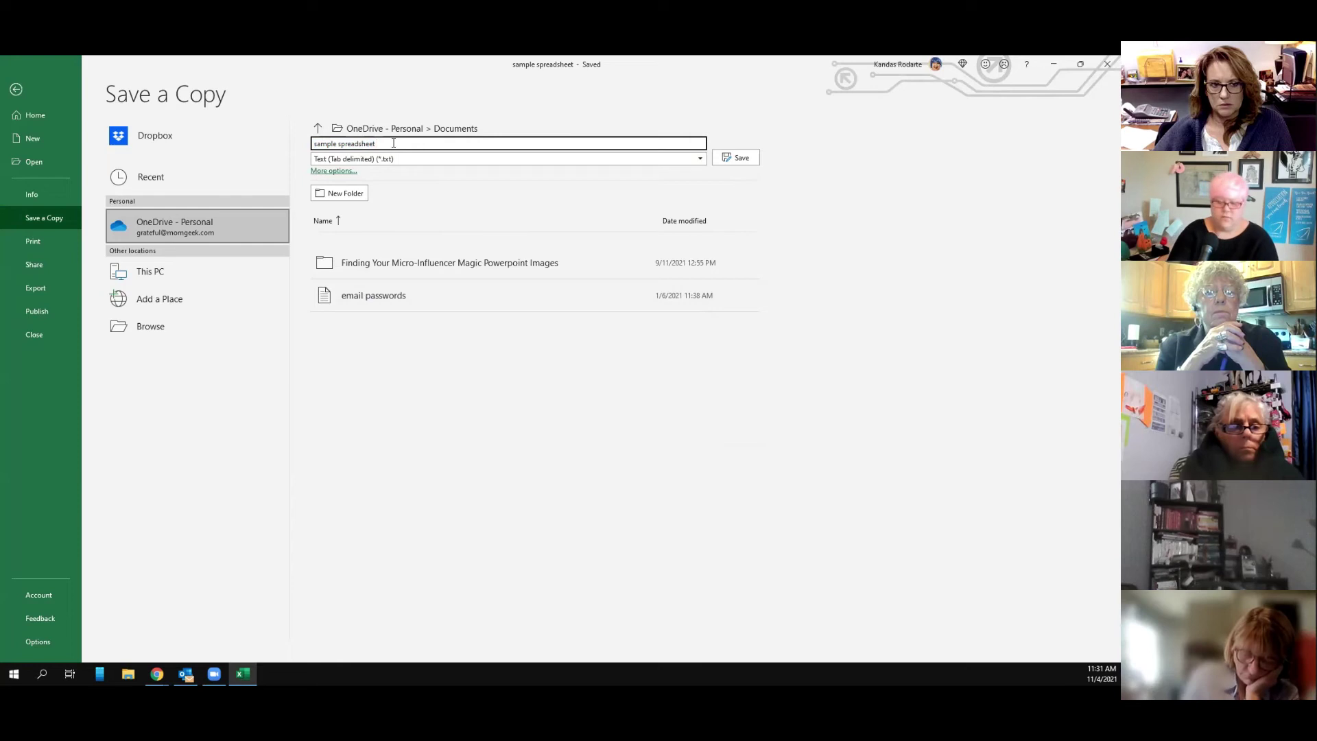
{"action": "type", "text": " mouse"}
{"action": "left_click", "coordinate": [735, 157]}
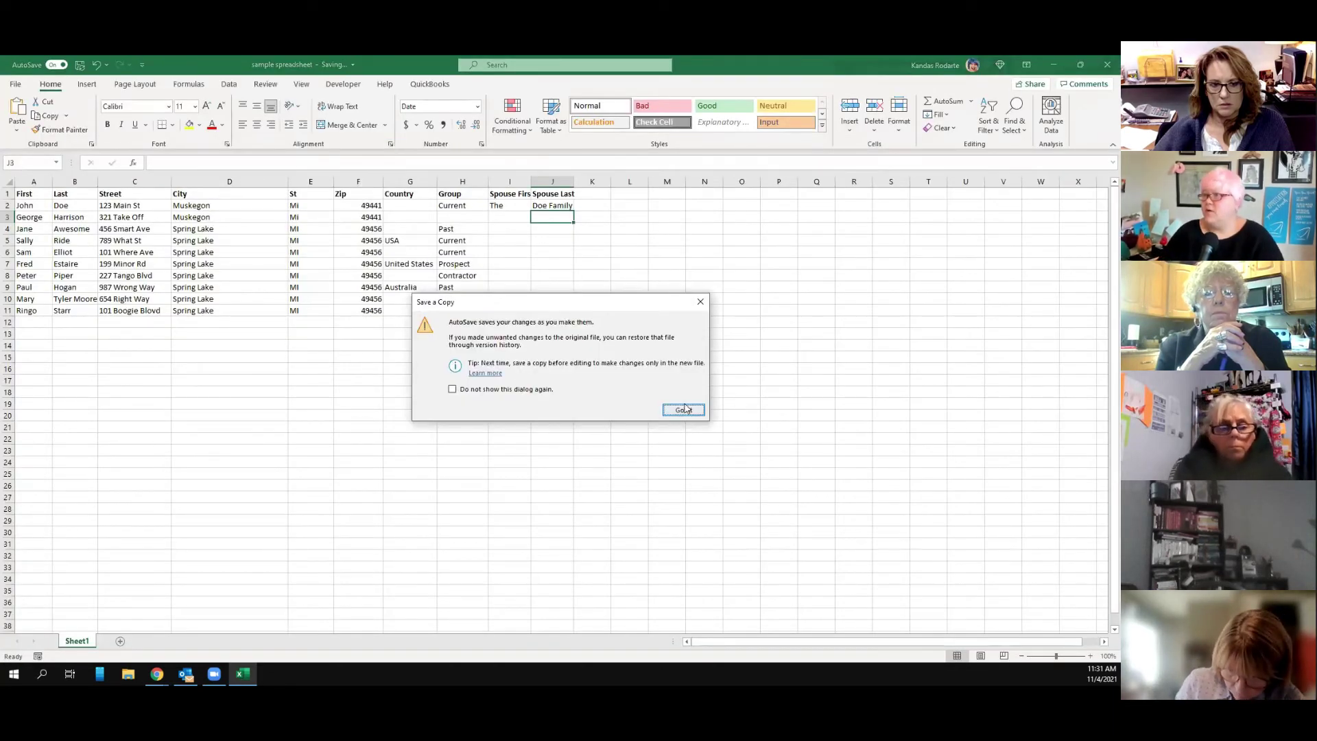
Finish saving the copy as "sample spreadsheet with spouse" and close the workbook
{"action": "left_click", "coordinate": [685, 409]}
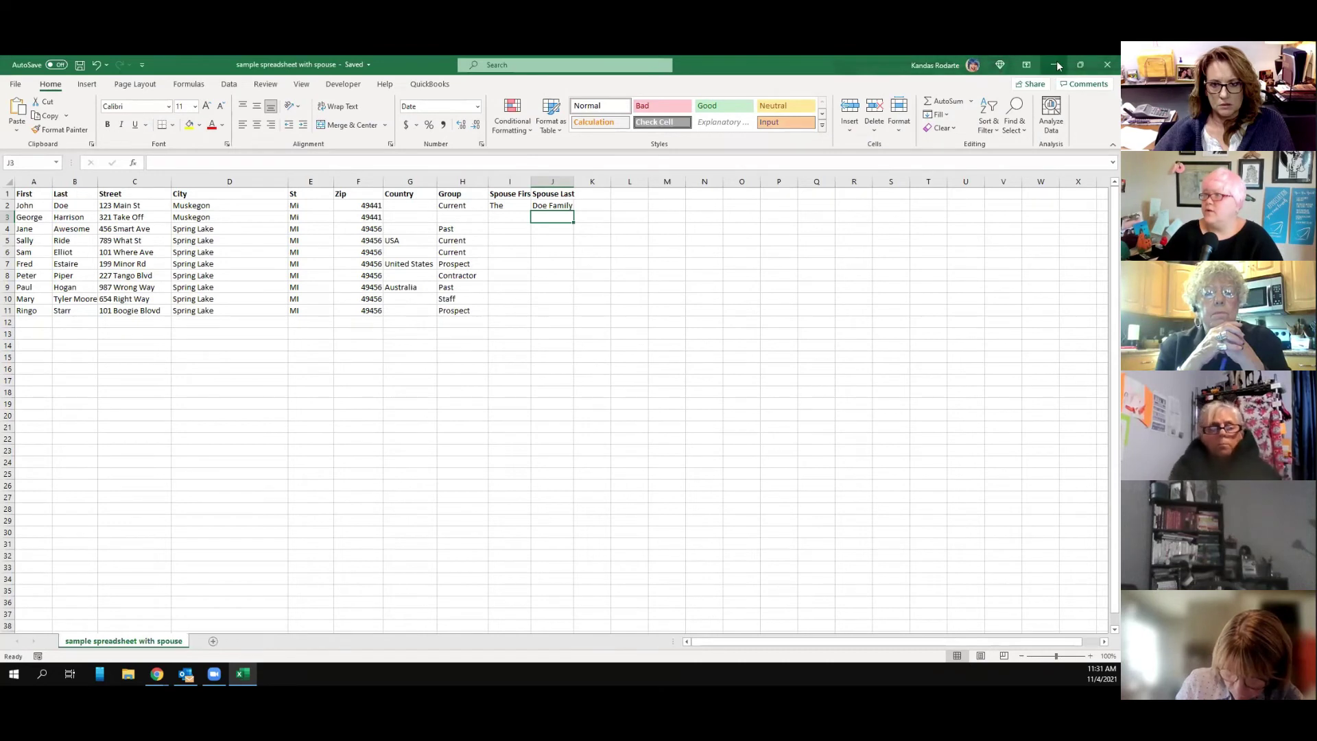
{"action": "left_click", "coordinate": [1107, 64]}
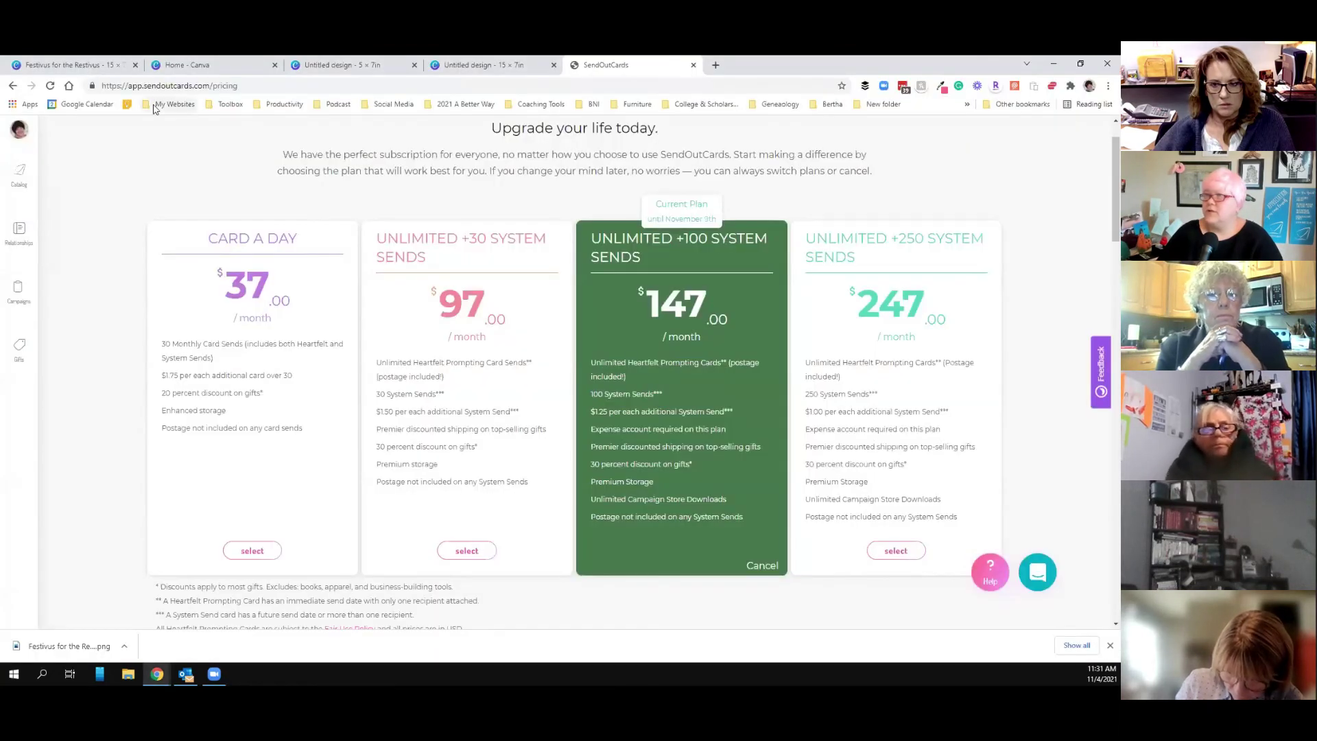
In SendOutCards, start a contact import from the relationship manager and upload the recent file "sample spreadsheet with spouse"
{"action": "left_click", "coordinate": [20, 233]}
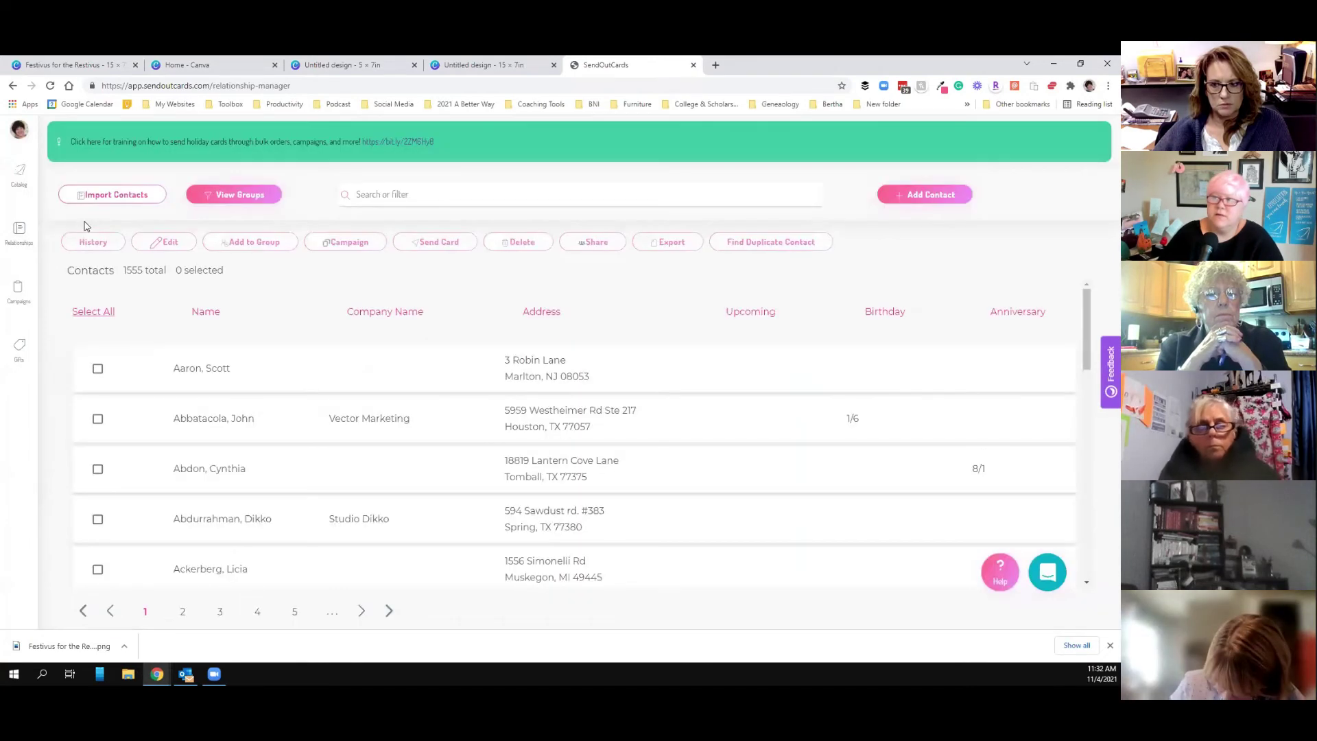
{"action": "left_click", "coordinate": [110, 197]}
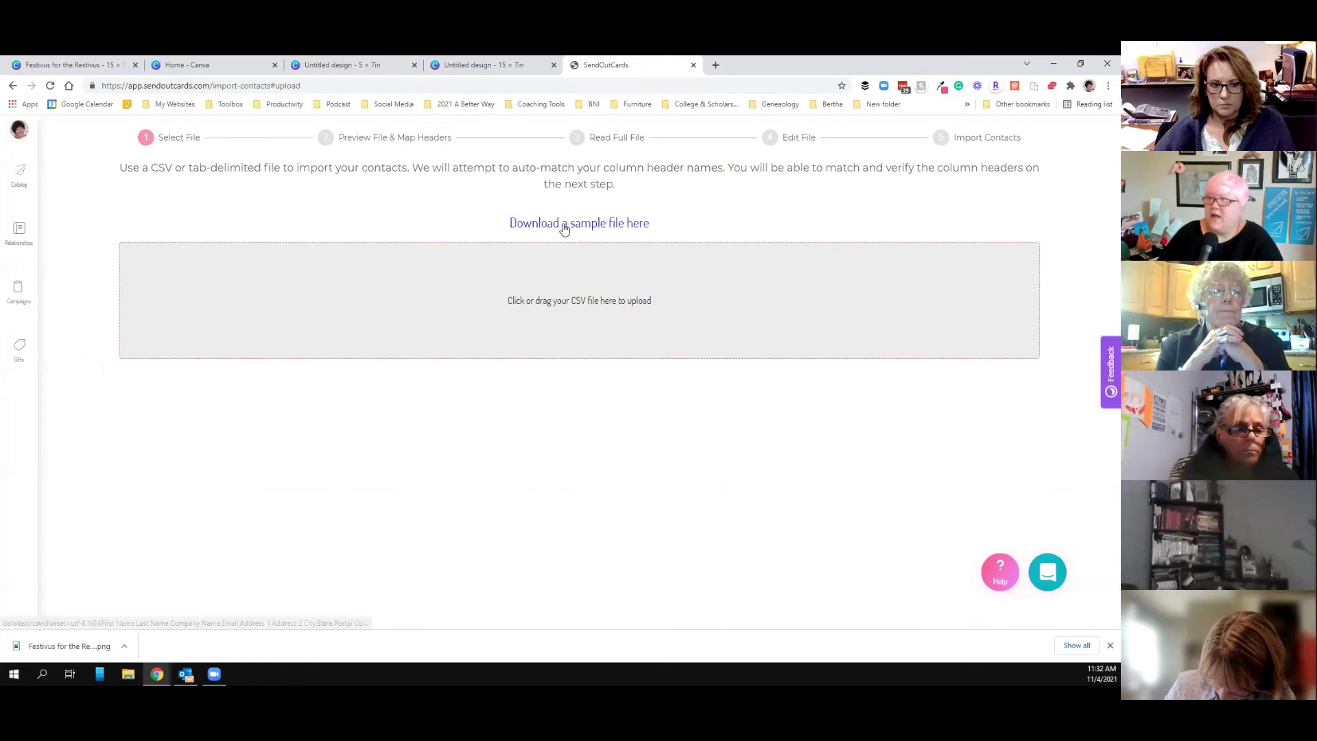
{"action": "left_click", "coordinate": [582, 305]}
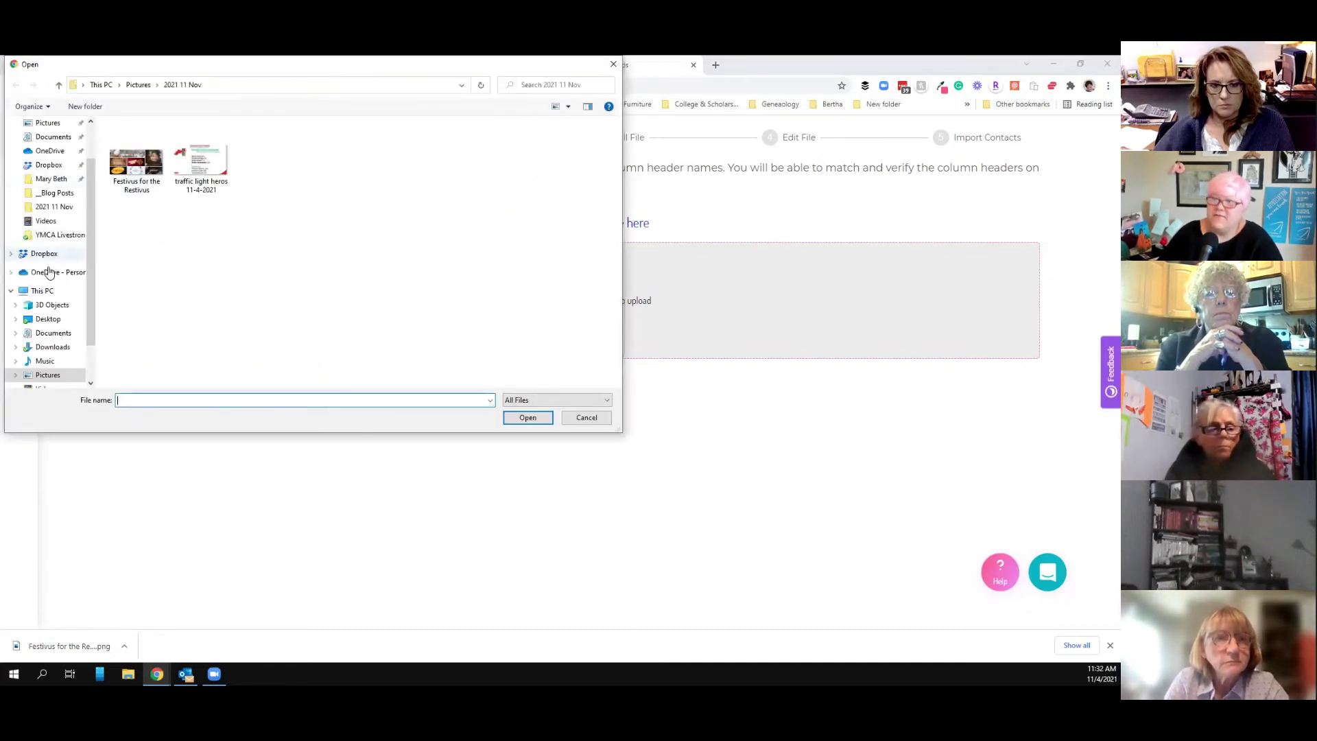
{"action": "scroll", "coordinate": [50, 288], "scroll_direction": "up", "scroll_amount": 2}
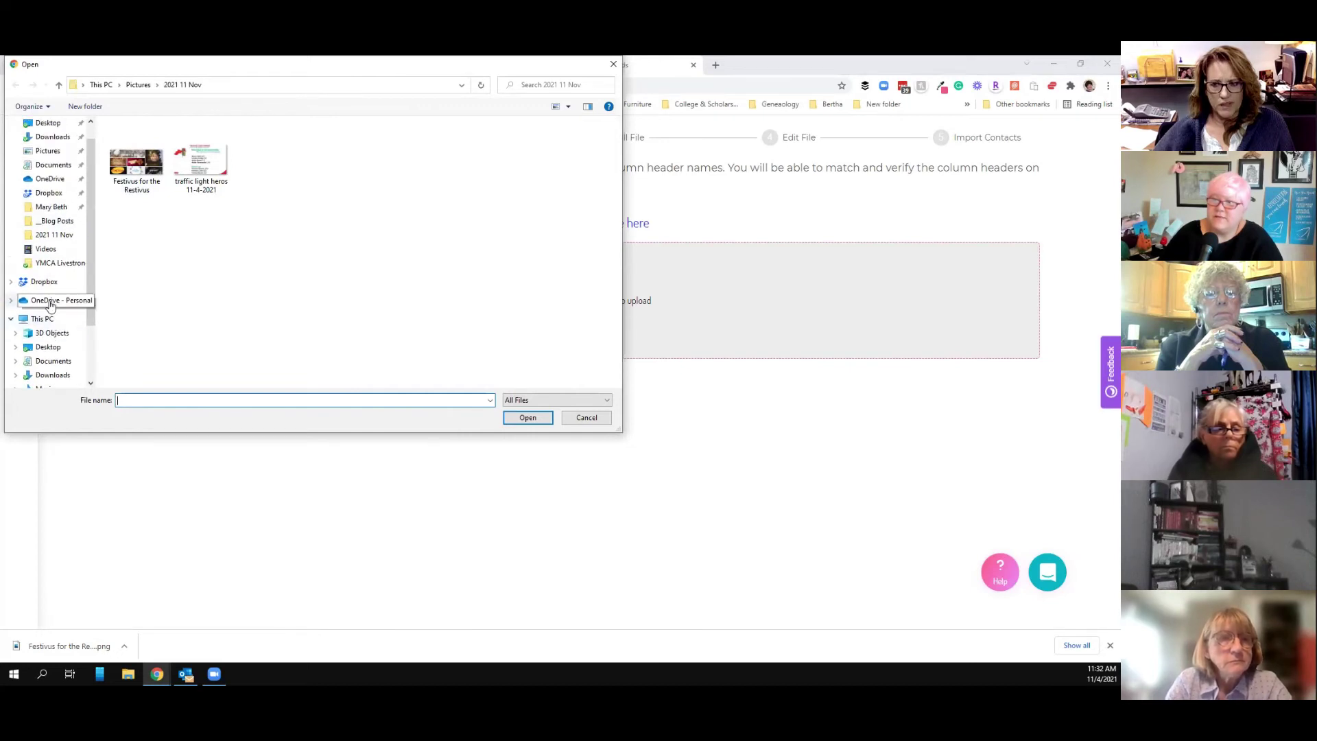
{"action": "left_click", "coordinate": [49, 302]}
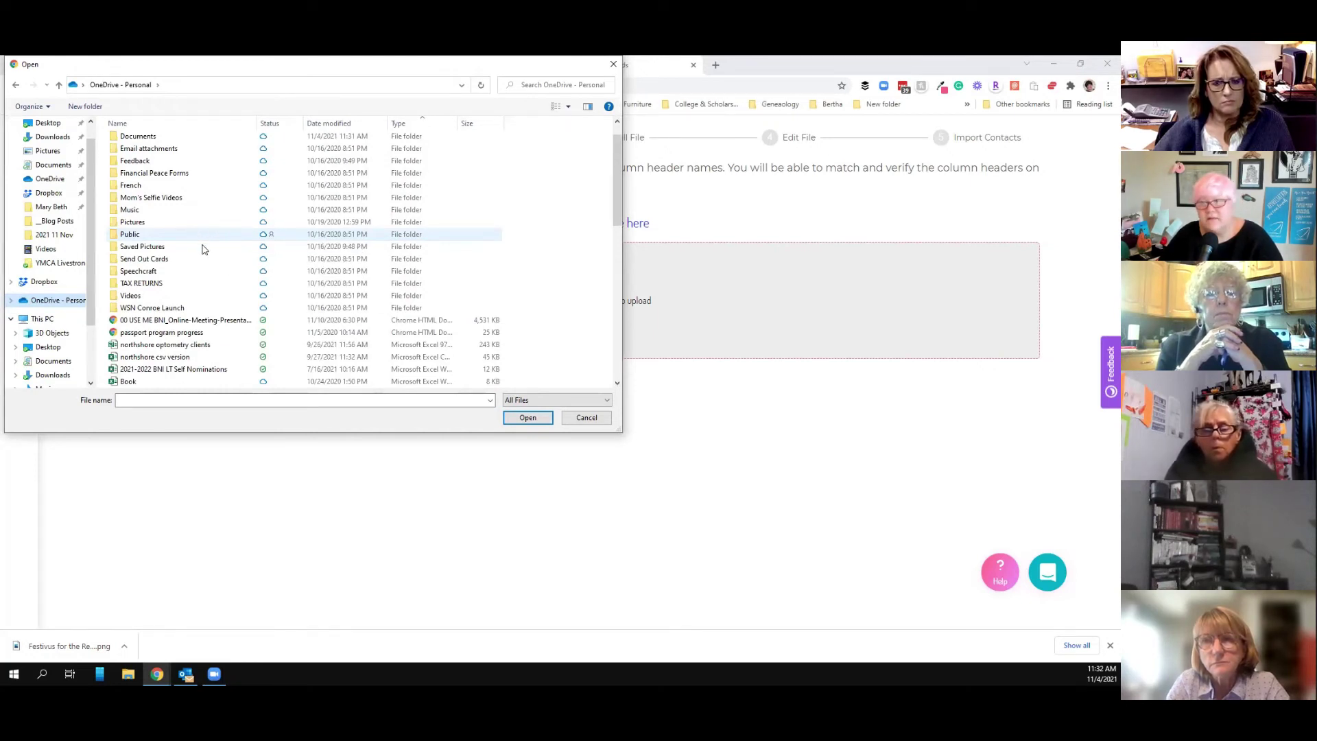
{"action": "scroll", "coordinate": [164, 243], "scroll_direction": "down", "scroll_amount": 1}
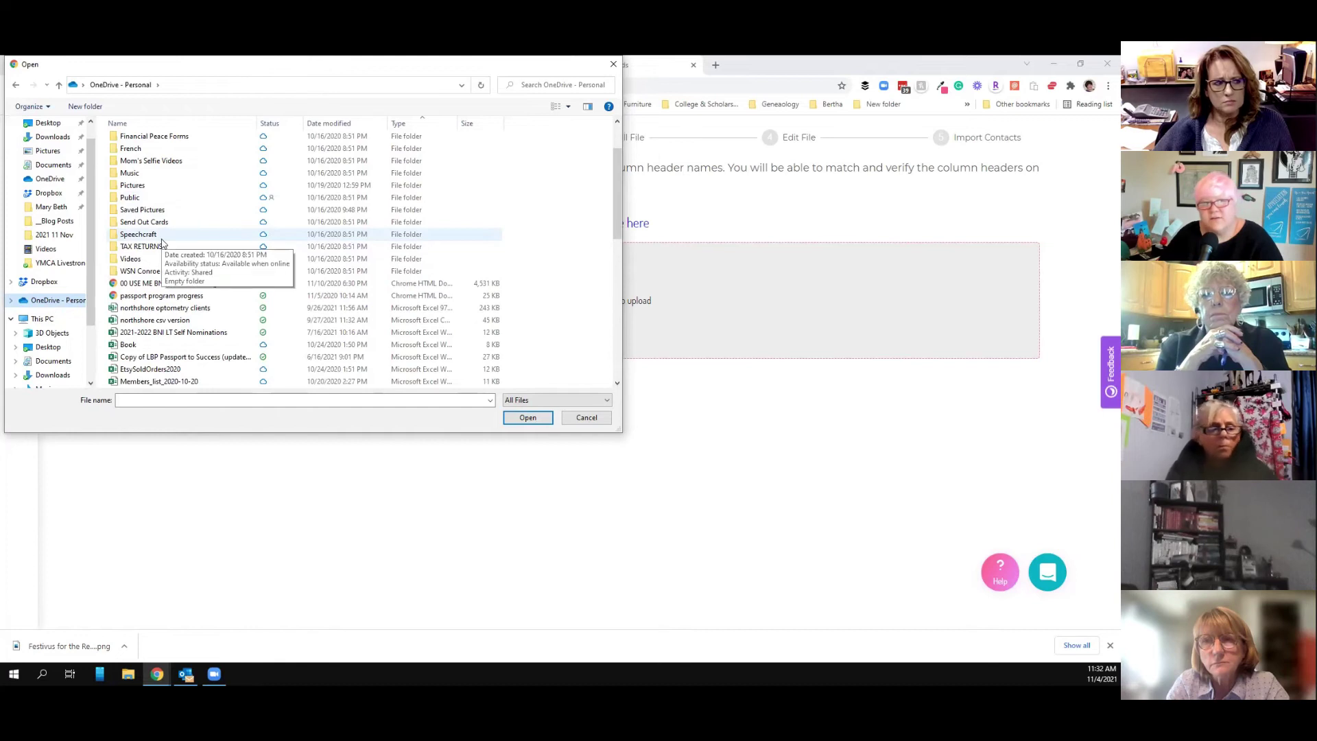
{"action": "key", "text": "alt+Left"}
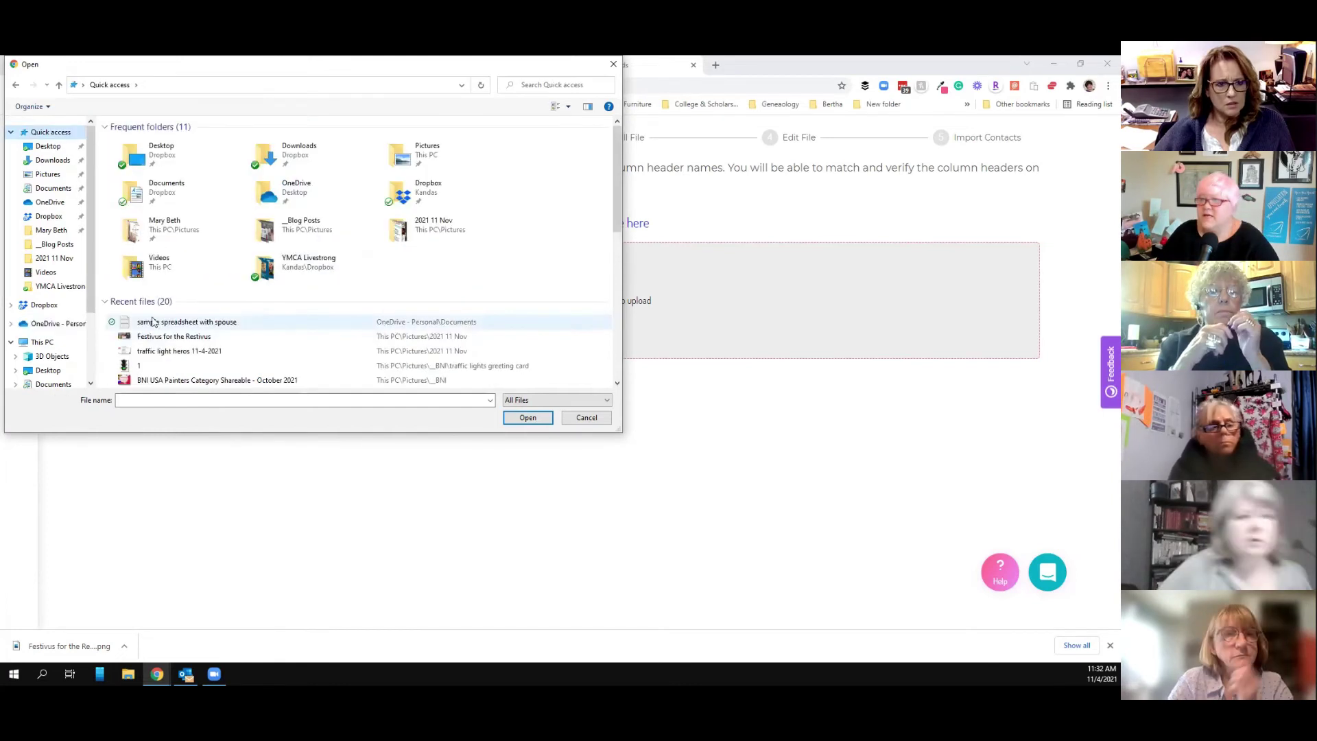
{"action": "left_click", "coordinate": [184, 321]}
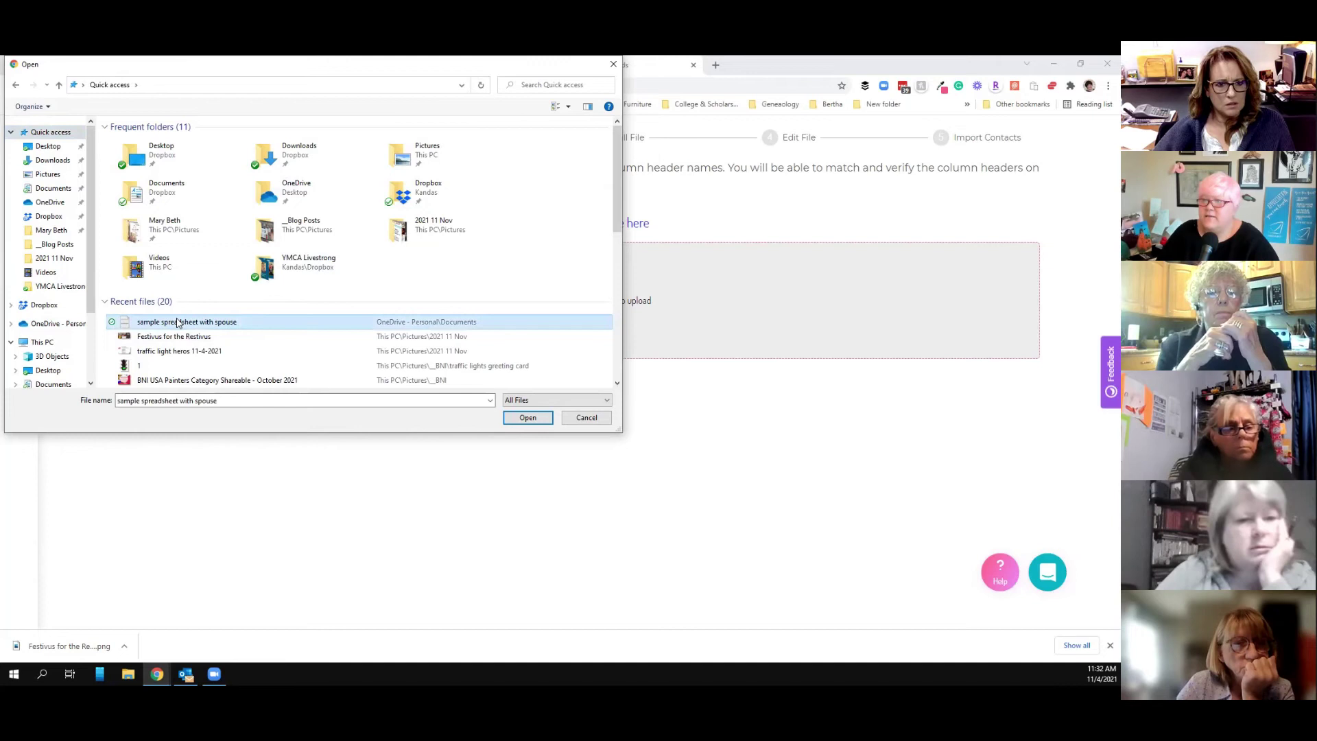
{"action": "left_click", "coordinate": [526, 418]}
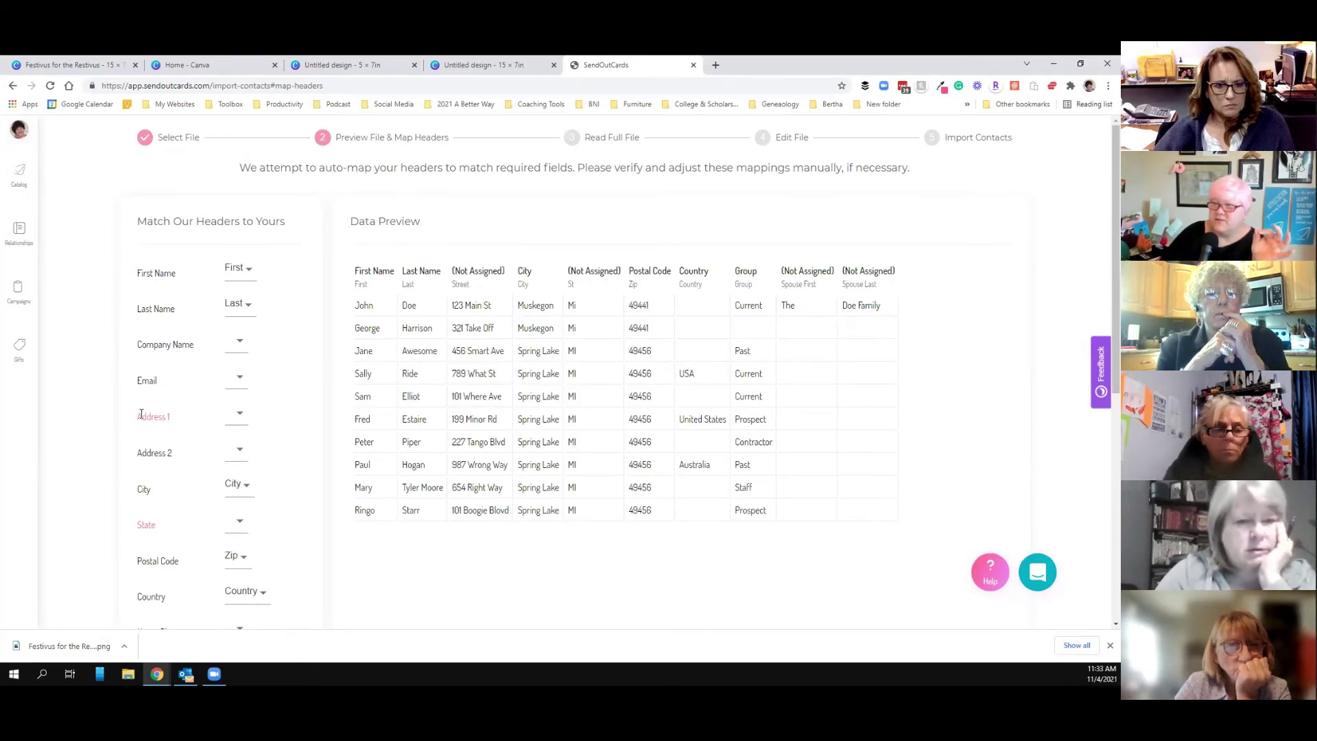
Map the required Address 1 field to the Street column of the uploaded file
{"action": "left_click", "coordinate": [236, 420]}
{"action": "scroll", "coordinate": [261, 440], "scroll_direction": "down", "scroll_amount": 3}
{"action": "scroll", "coordinate": [245, 450], "scroll_direction": "up", "scroll_amount": 2}
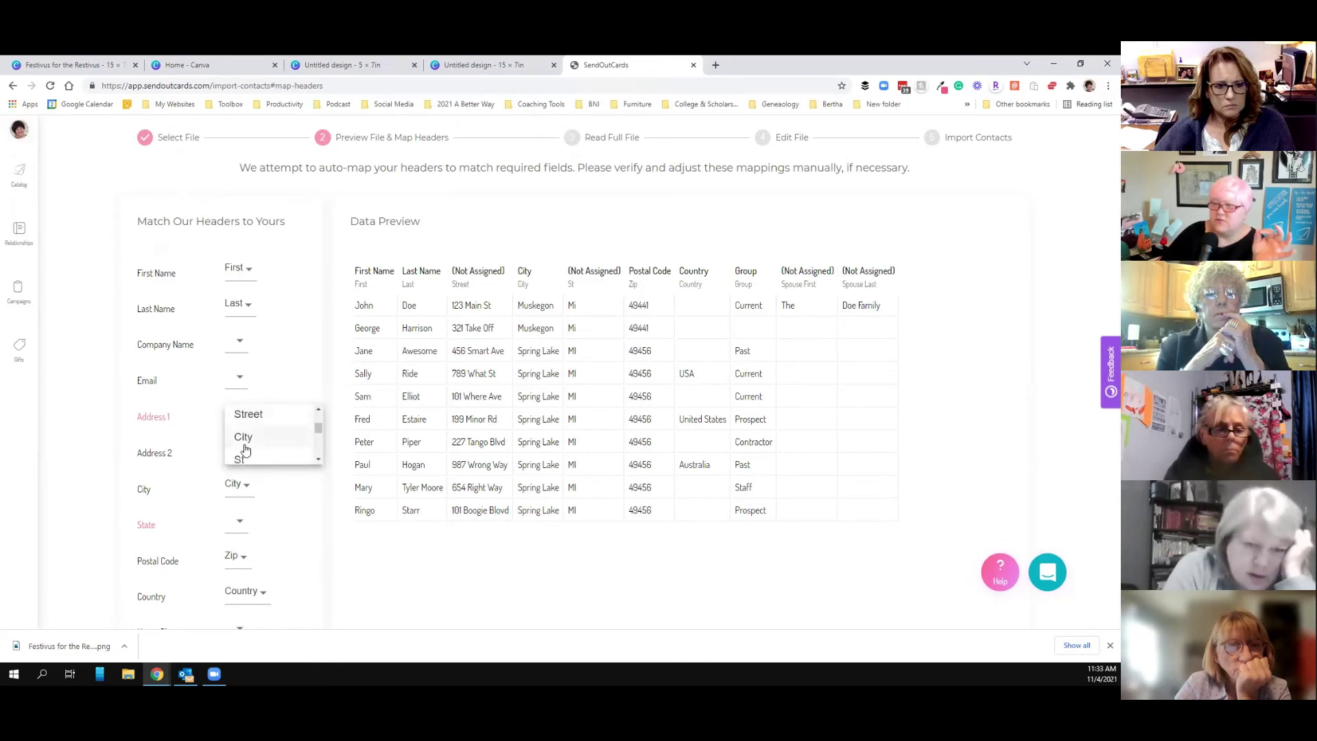
{"action": "left_click", "coordinate": [249, 415]}
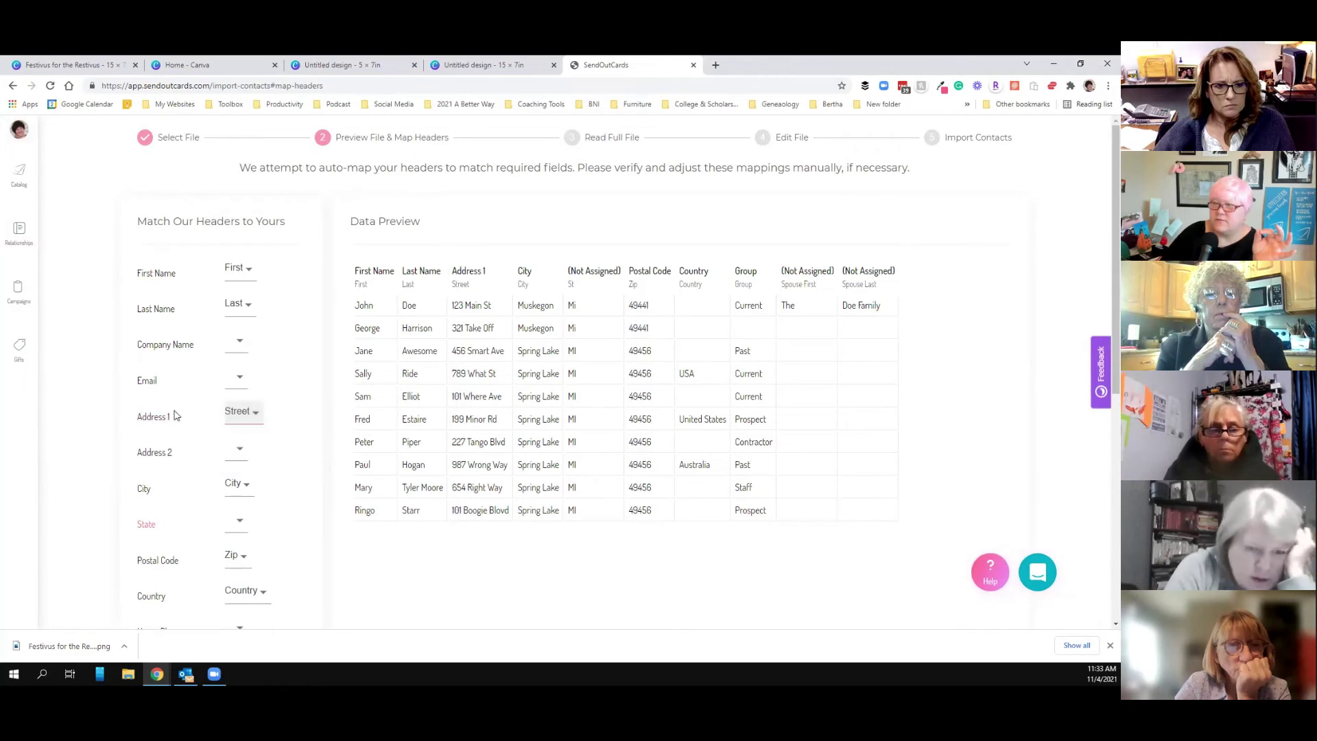
Map the required State field to the St column of the uploaded file
{"action": "scroll", "coordinate": [184, 425], "scroll_direction": "down", "scroll_amount": 1}
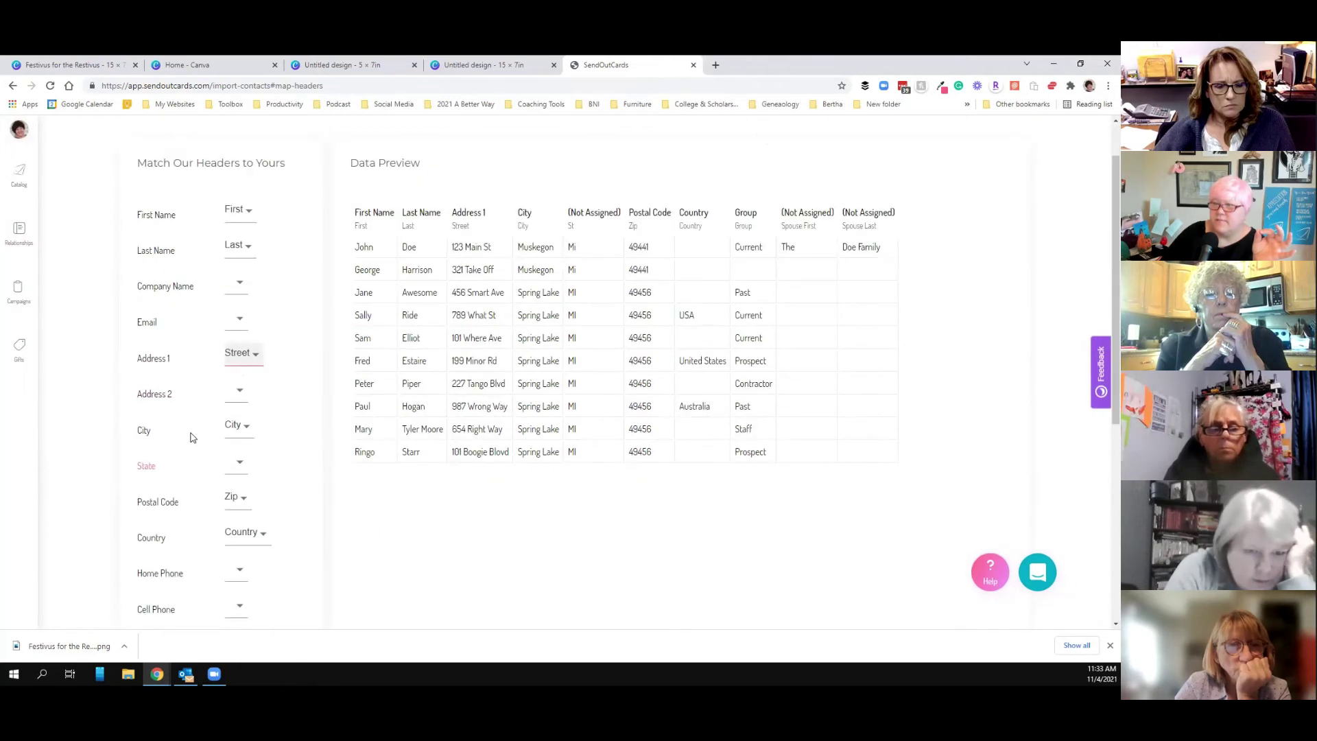
{"action": "left_click", "coordinate": [236, 471]}
{"action": "scroll", "coordinate": [256, 488], "scroll_direction": "down", "scroll_amount": 3}
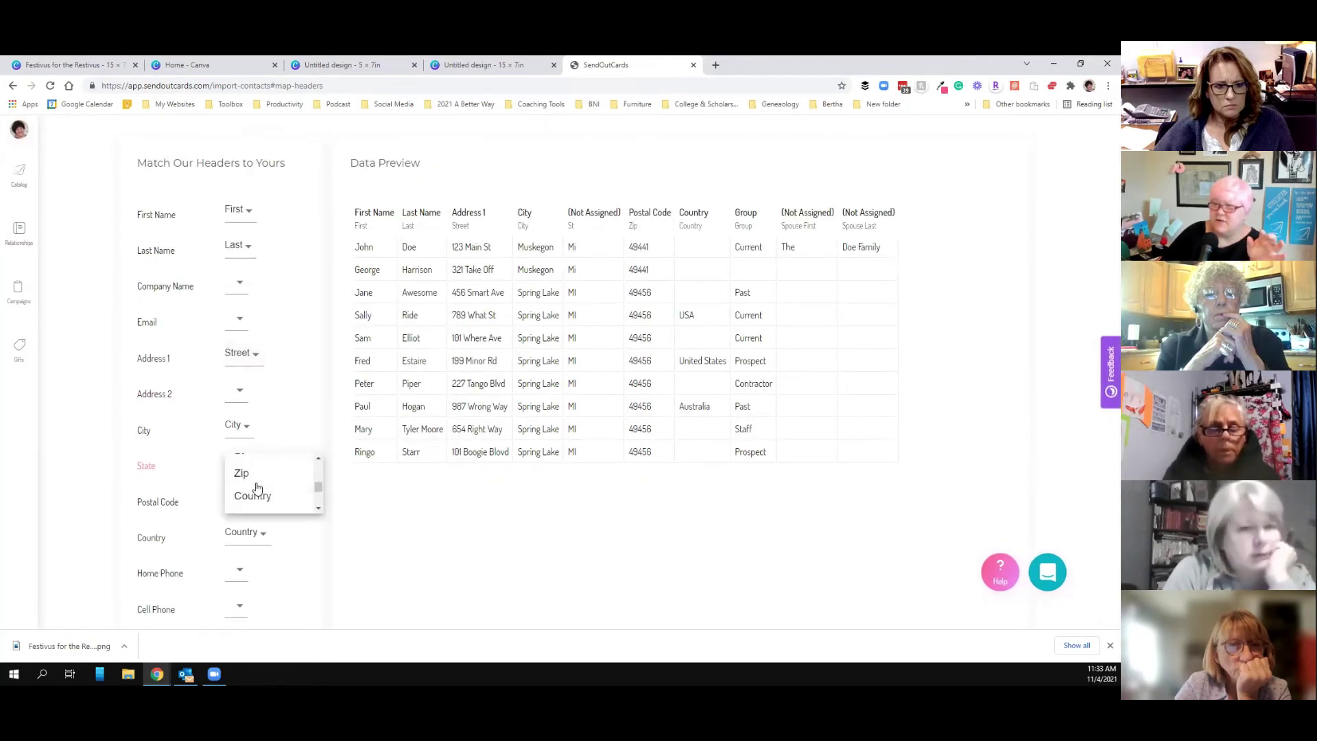
{"action": "scroll", "coordinate": [240, 480], "scroll_direction": "up", "scroll_amount": 2}
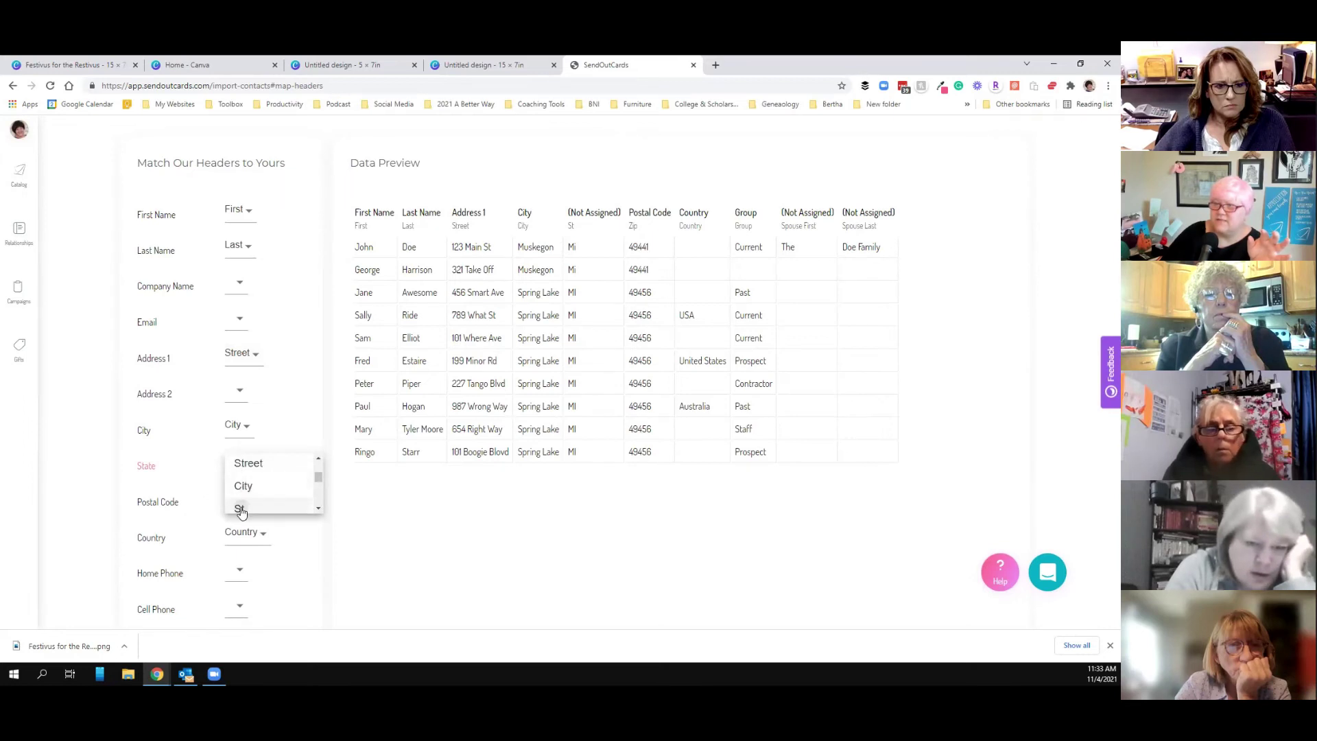
{"action": "left_click", "coordinate": [240, 509]}
Examine the remaining header mappings, from Postal Code down to the spouse fields, against the spouse columns in the data preview
{"action": "scroll", "coordinate": [96, 398], "scroll_direction": "down", "scroll_amount": 2}
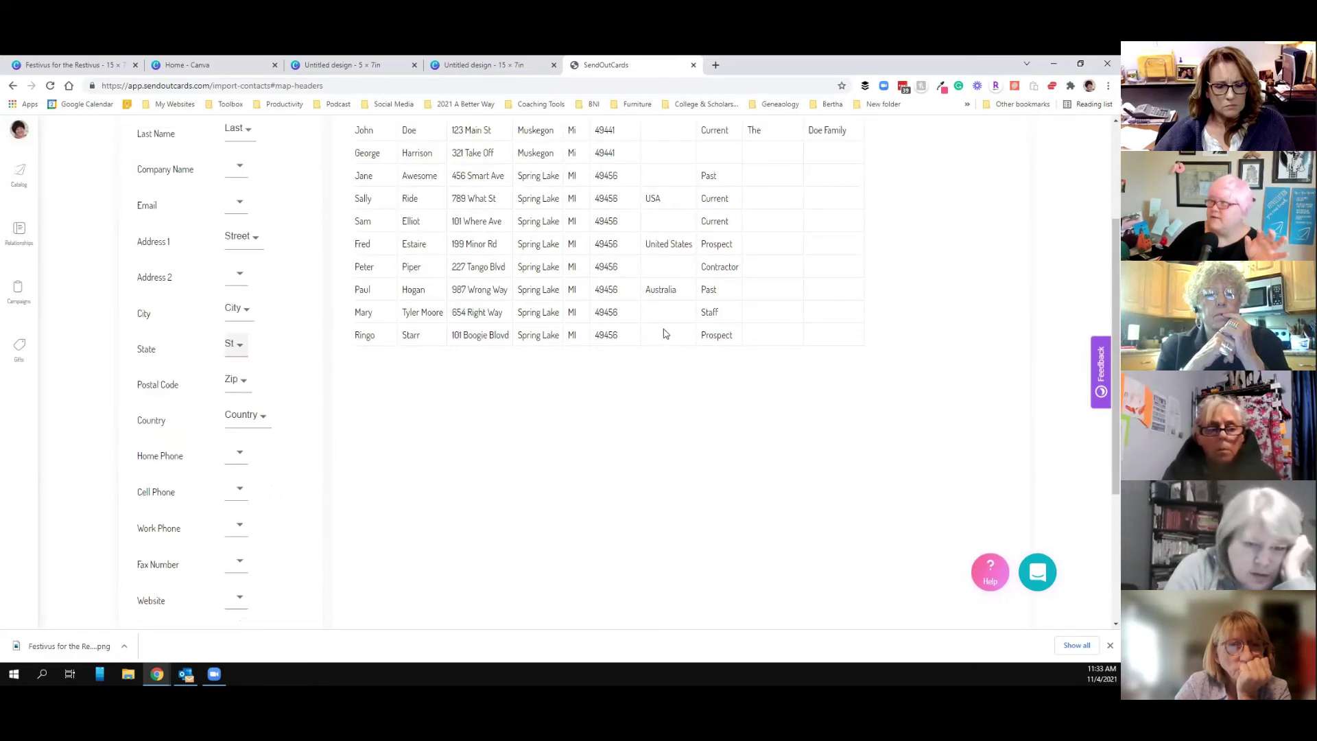
{"action": "scroll", "coordinate": [663, 334], "scroll_direction": "up", "scroll_amount": 2}
{"action": "scroll", "coordinate": [208, 434], "scroll_direction": "down", "scroll_amount": 5}
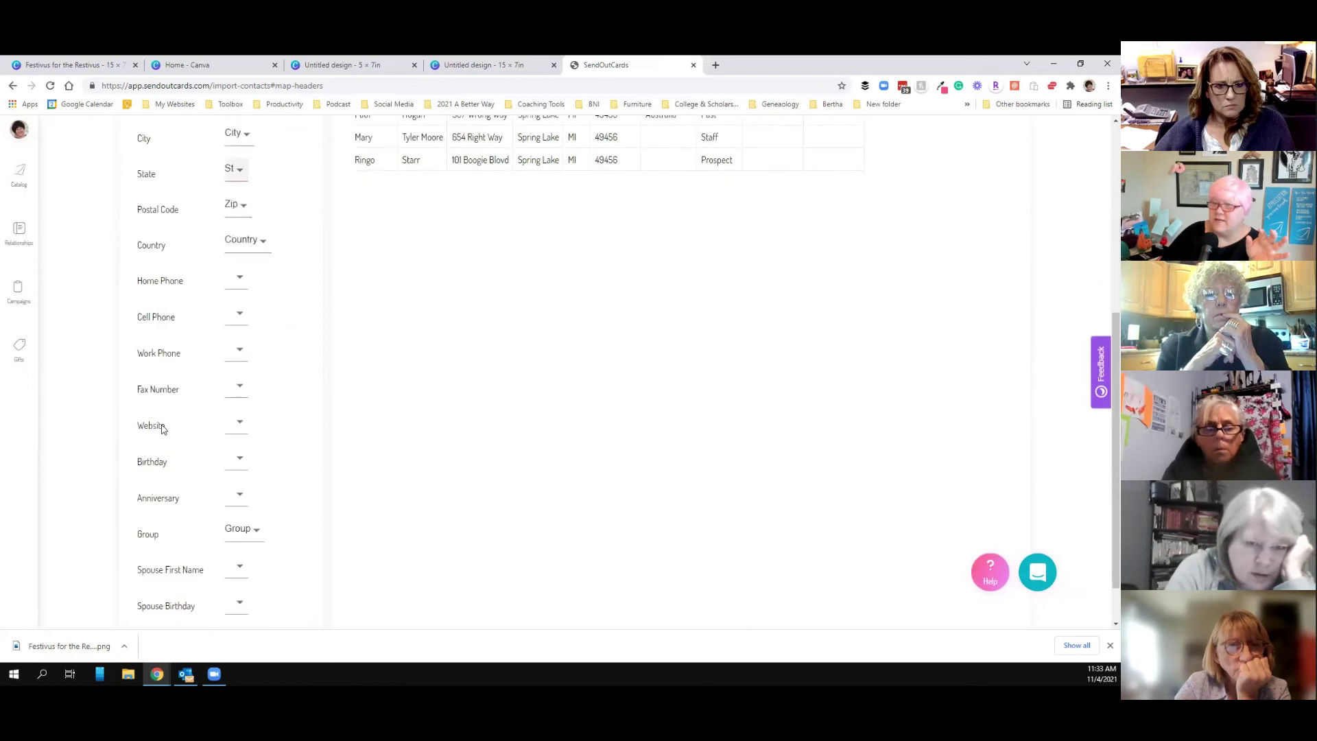
{"action": "scroll", "coordinate": [492, 493], "scroll_direction": "up", "scroll_amount": 3}
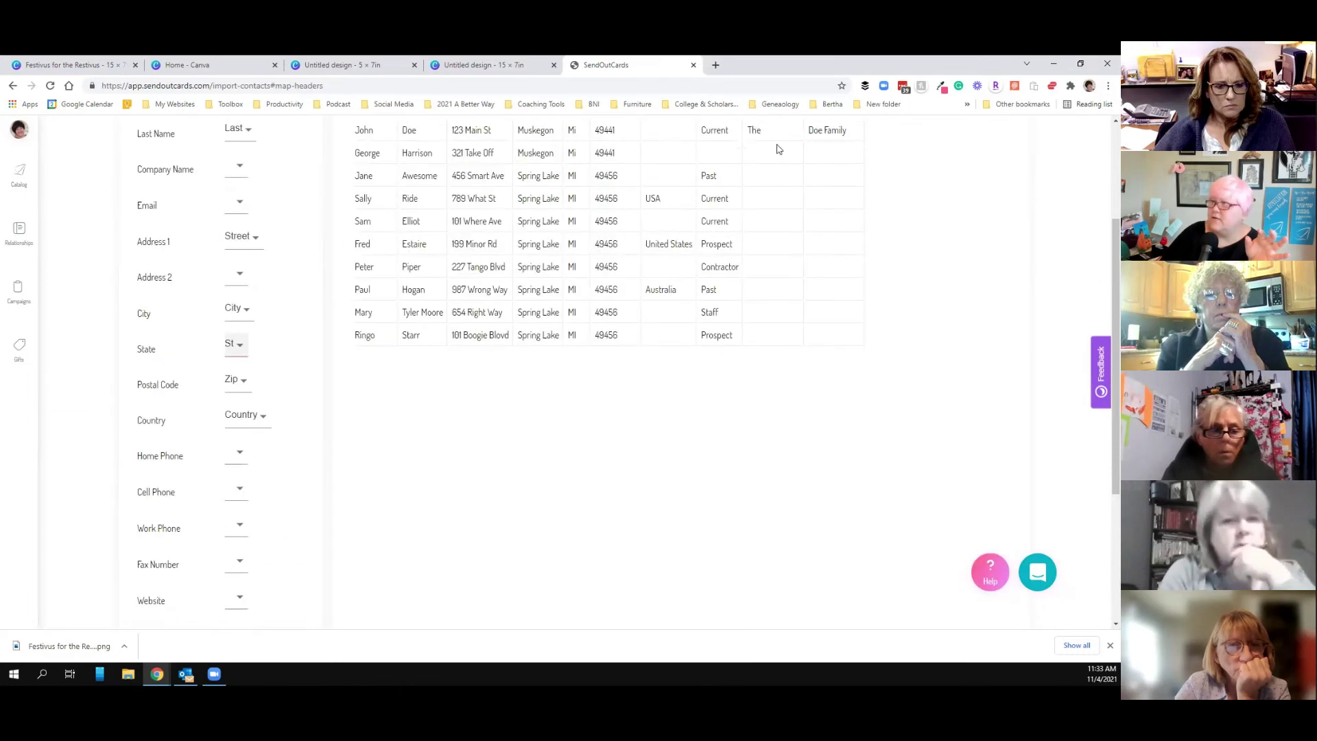
{"action": "scroll", "coordinate": [363, 253], "scroll_direction": "up", "scroll_amount": 1}
{"action": "scroll", "coordinate": [206, 277], "scroll_direction": "up", "scroll_amount": 2}
{"action": "scroll", "coordinate": [206, 277], "scroll_direction": "down", "scroll_amount": 7}
{"action": "left_click", "coordinate": [228, 520]}
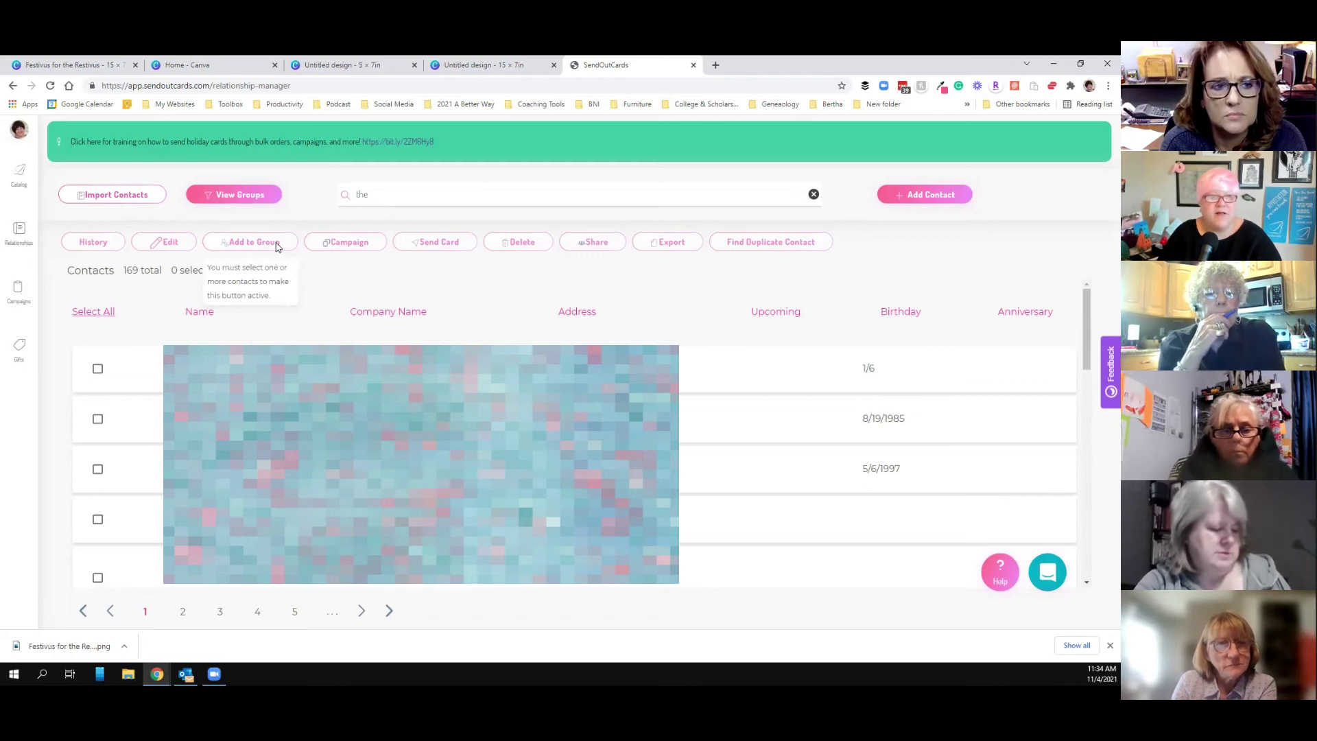
Open the SendOutCards card catalog, and switch to the Canva home page with its custom size options dismissed
{"action": "left_click", "coordinate": [19, 177]}
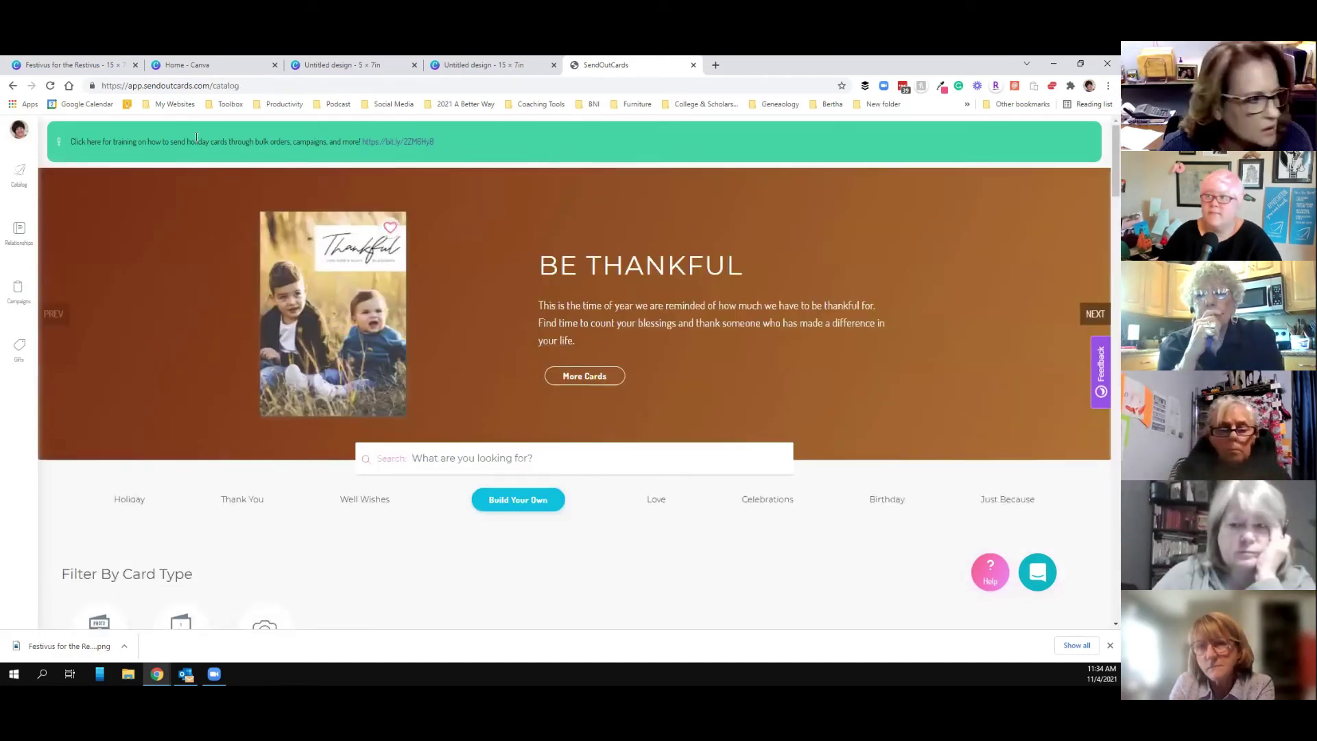
{"action": "left_click", "coordinate": [177, 62]}
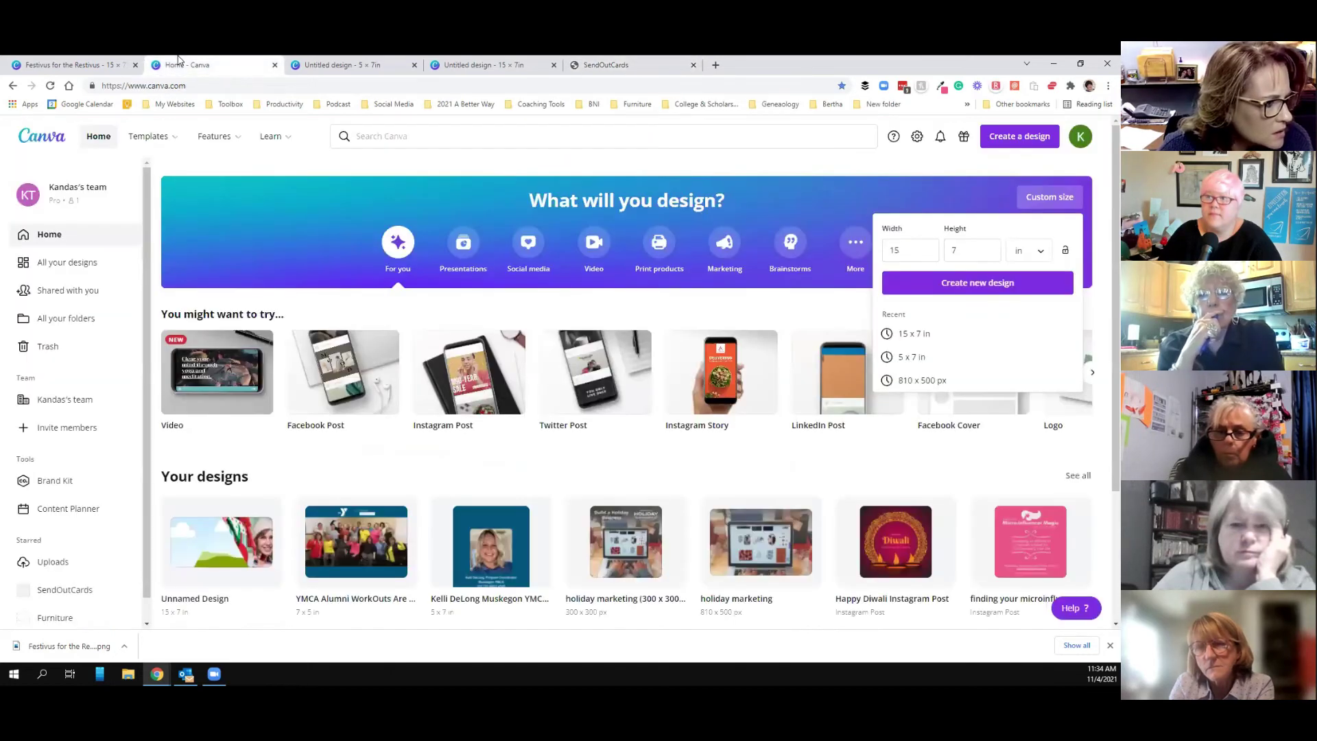
{"action": "left_click", "coordinate": [909, 171]}
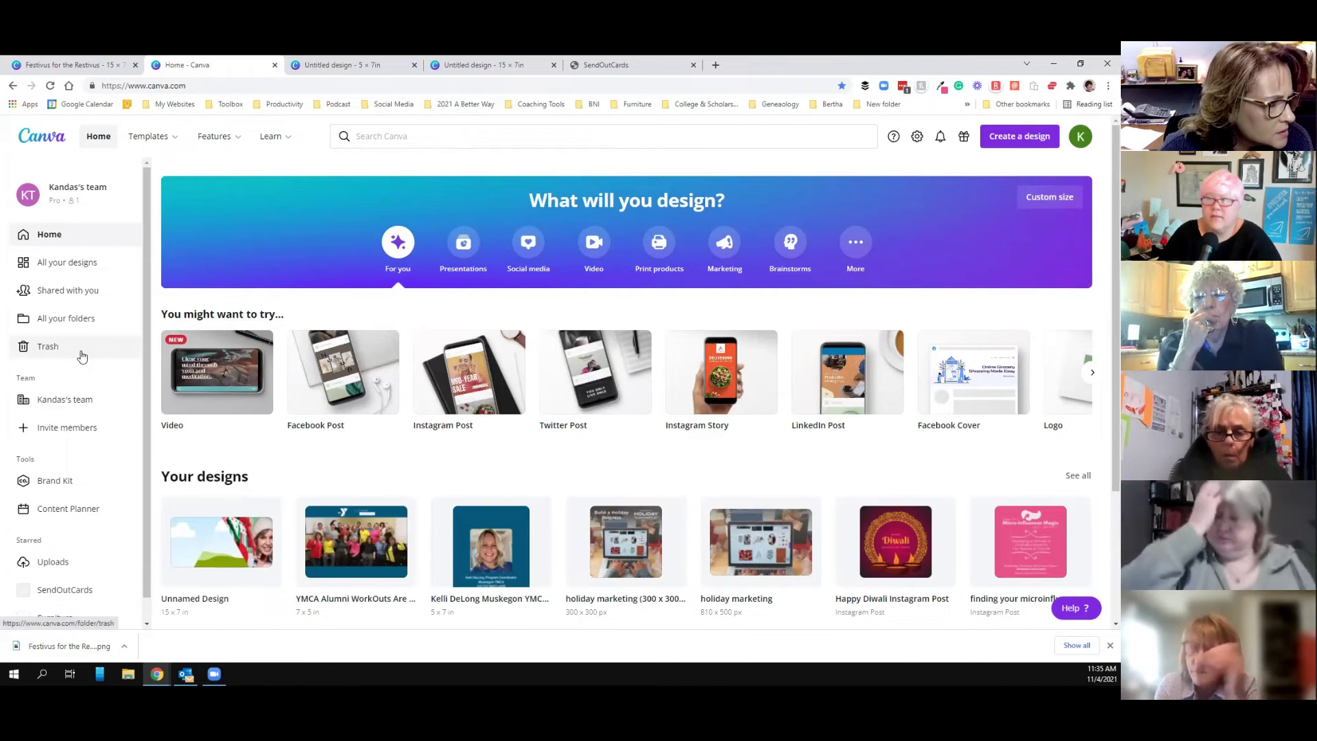
Examine the Canva home page's navigation entries, including the team, Brand Kit, Content Planner and starred folders, along with the recent designs
{"action": "scroll", "coordinate": [82, 360], "scroll_direction": "down", "scroll_amount": 1}
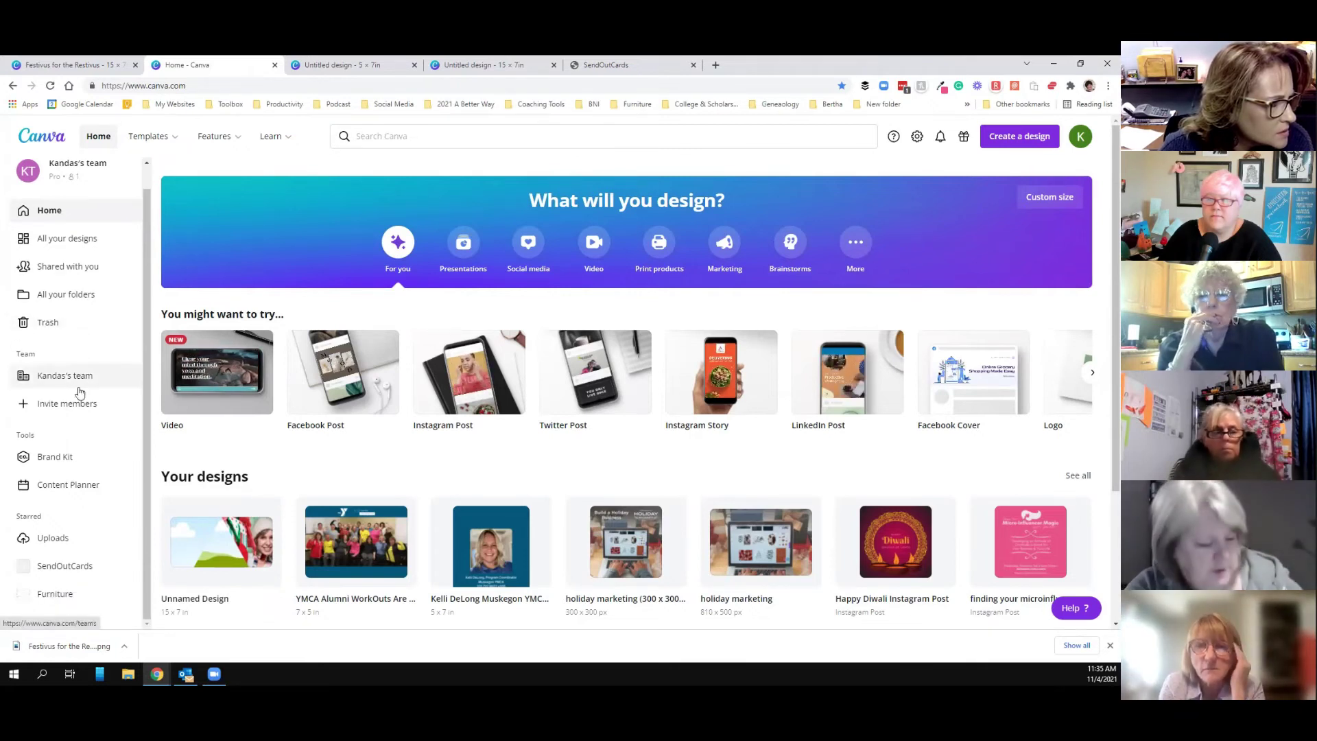
{"action": "scroll", "coordinate": [83, 370], "scroll_direction": "up", "scroll_amount": 1}
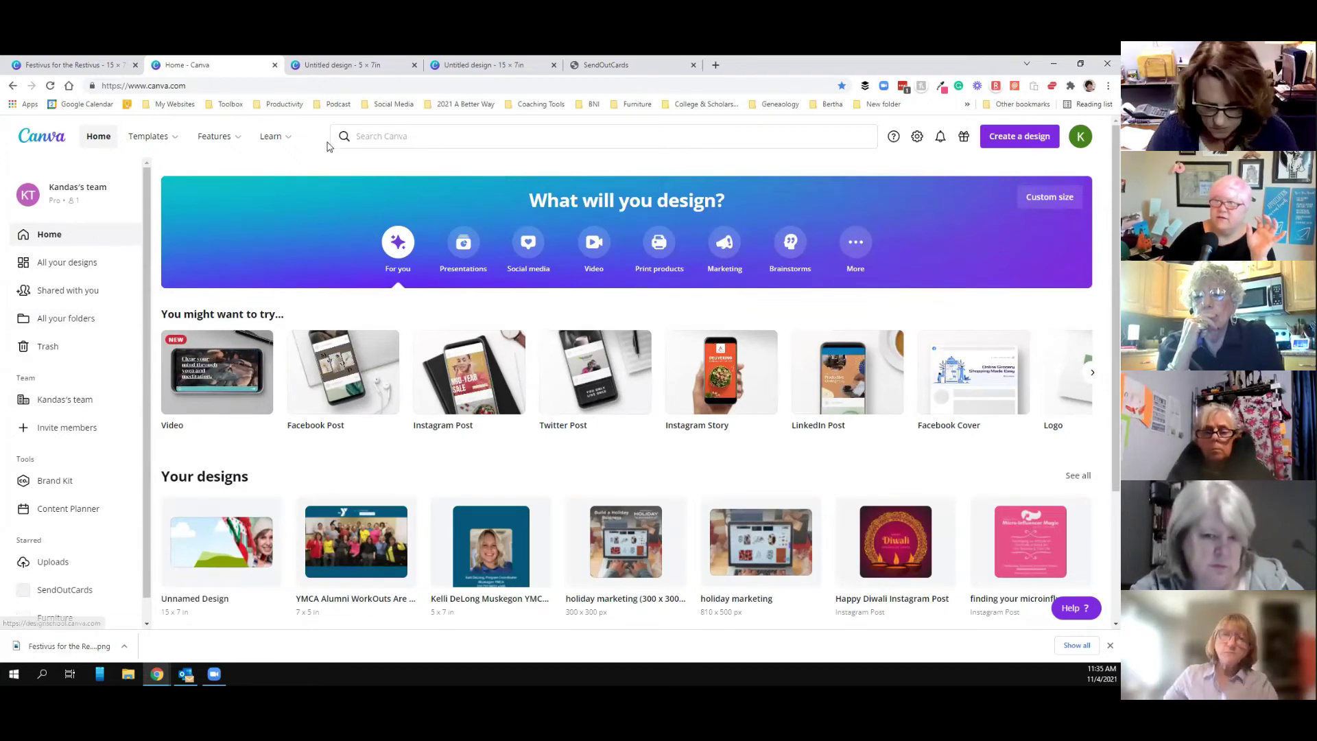
{"action": "scroll", "coordinate": [126, 299], "scroll_direction": "down", "scroll_amount": 1}
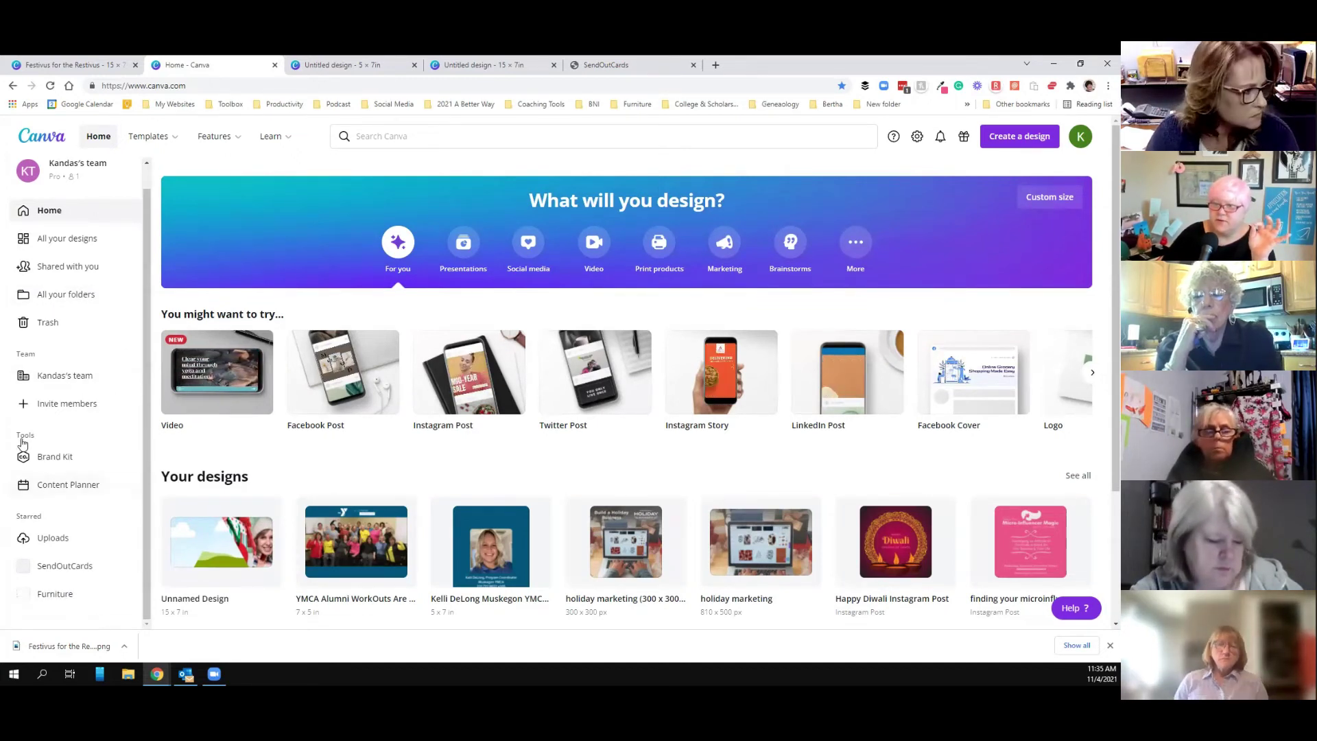
{"action": "scroll", "coordinate": [69, 329], "scroll_direction": "up", "scroll_amount": 1}
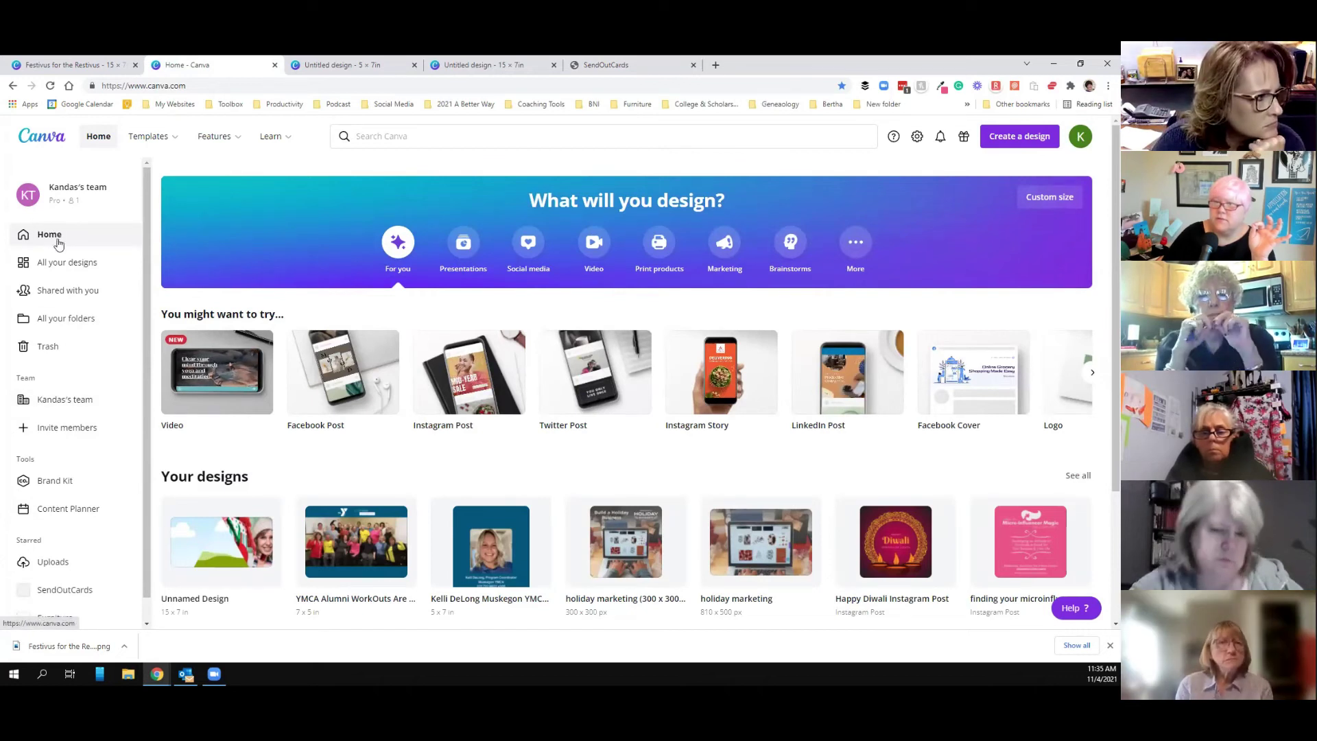
{"action": "scroll", "coordinate": [48, 379], "scroll_direction": "down", "scroll_amount": 1}
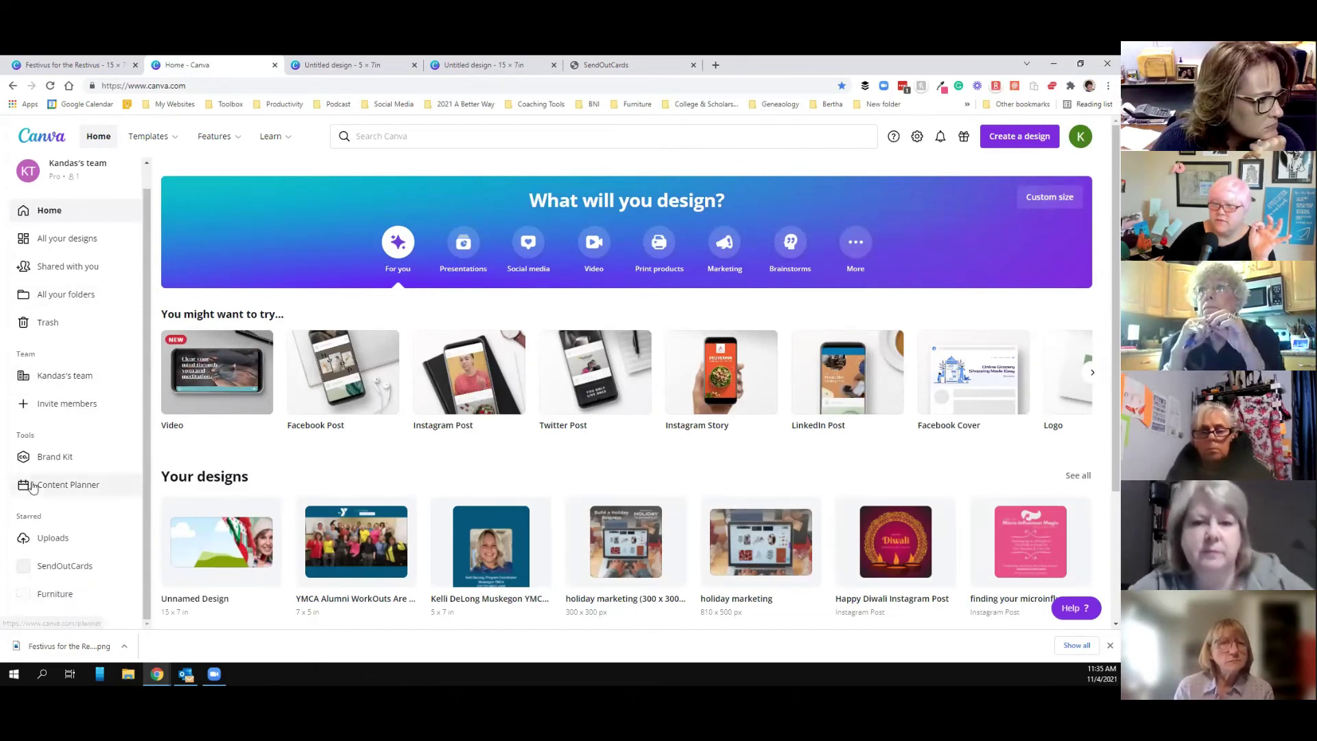
{"action": "scroll", "coordinate": [58, 532], "scroll_direction": "down", "scroll_amount": 1}
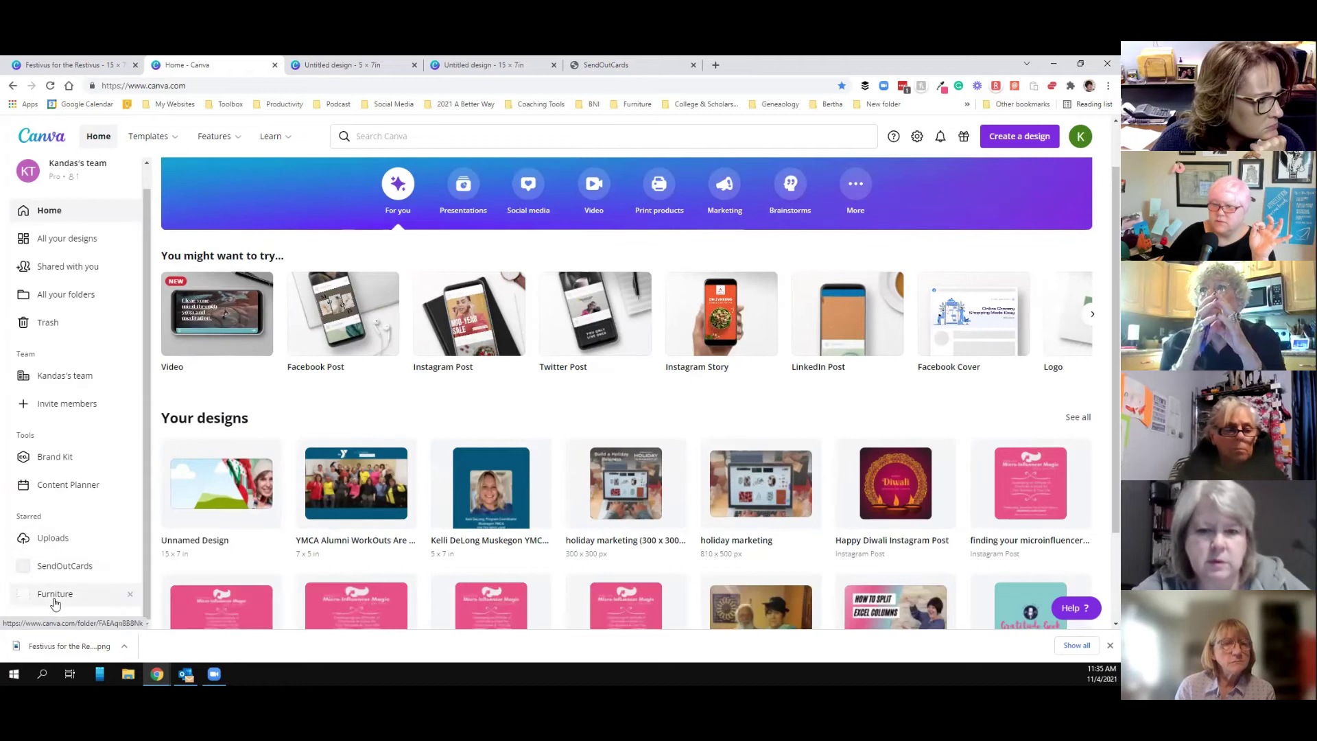
{"action": "scroll", "coordinate": [96, 226], "scroll_direction": "up", "scroll_amount": 1}
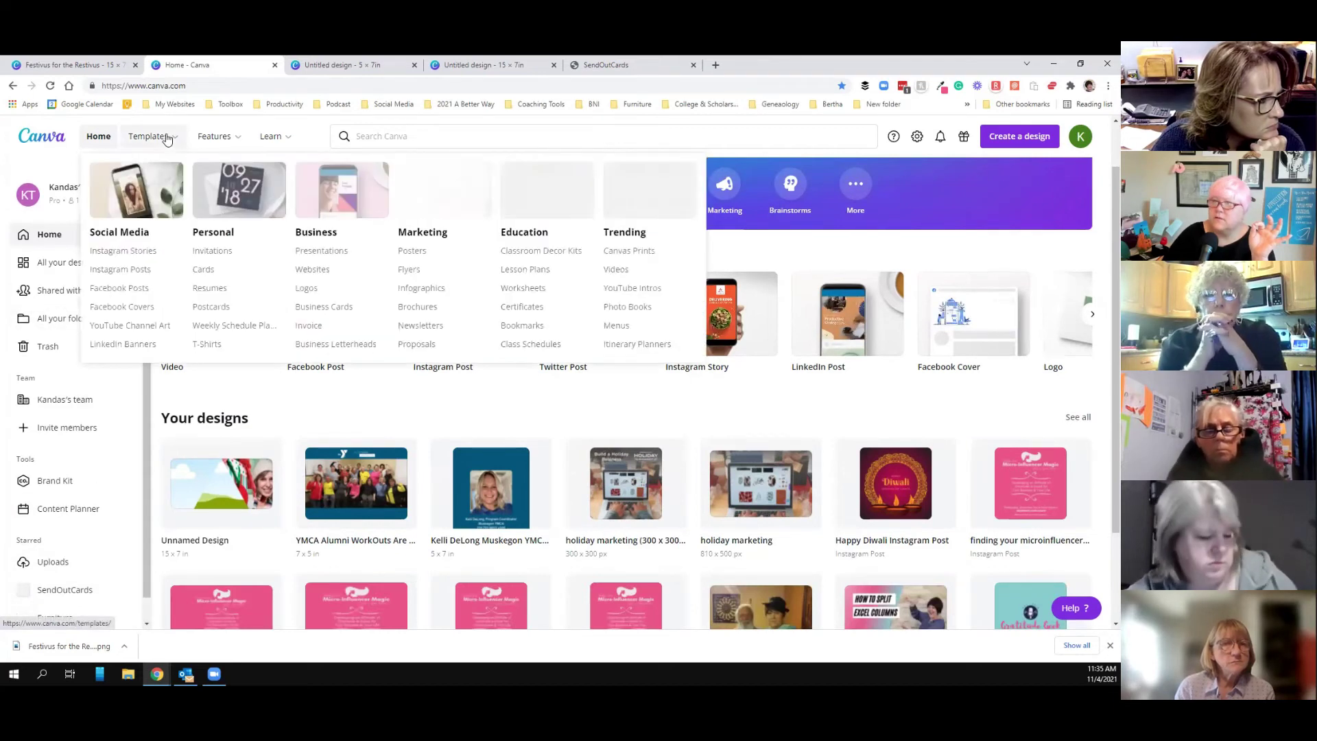
Examine the QR code app's details and the design types it can be used in, and return to the Canva apps directory
{"action": "mouse_move", "coordinate": [233, 136]}
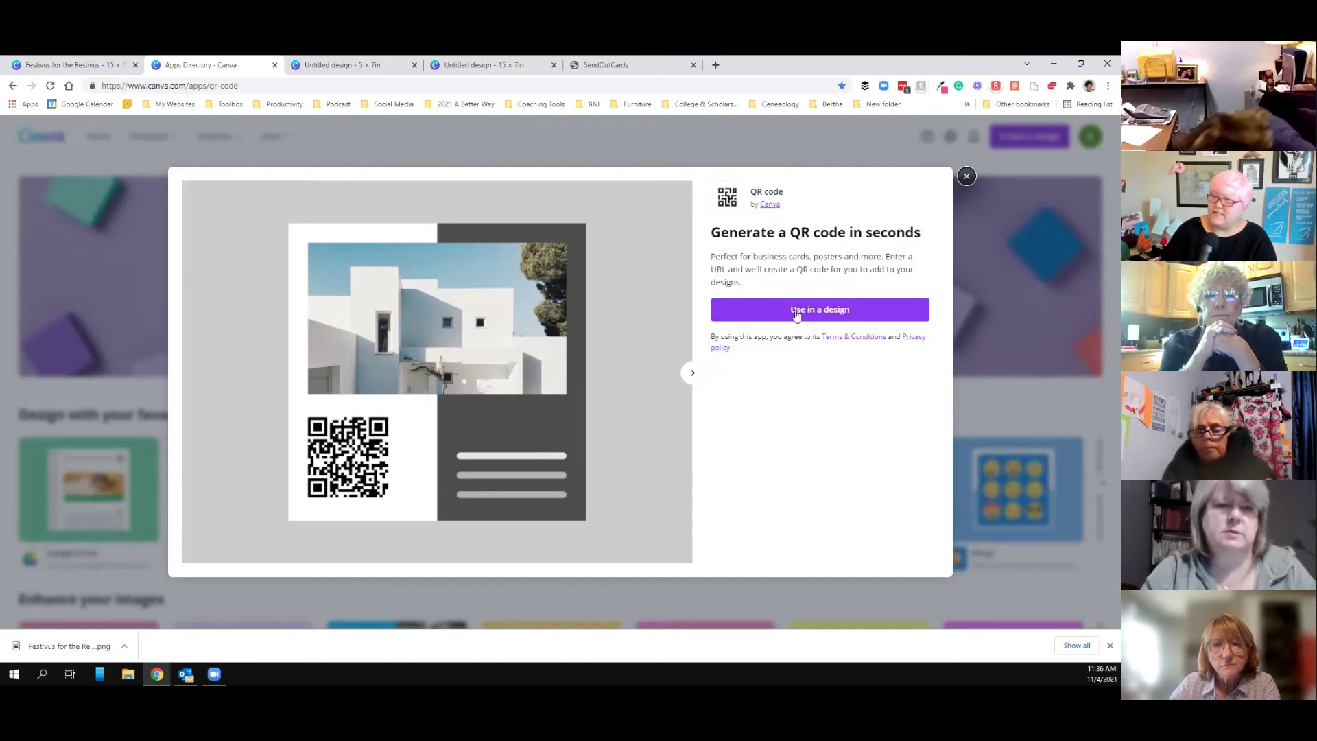
{"action": "left_click", "coordinate": [834, 315]}
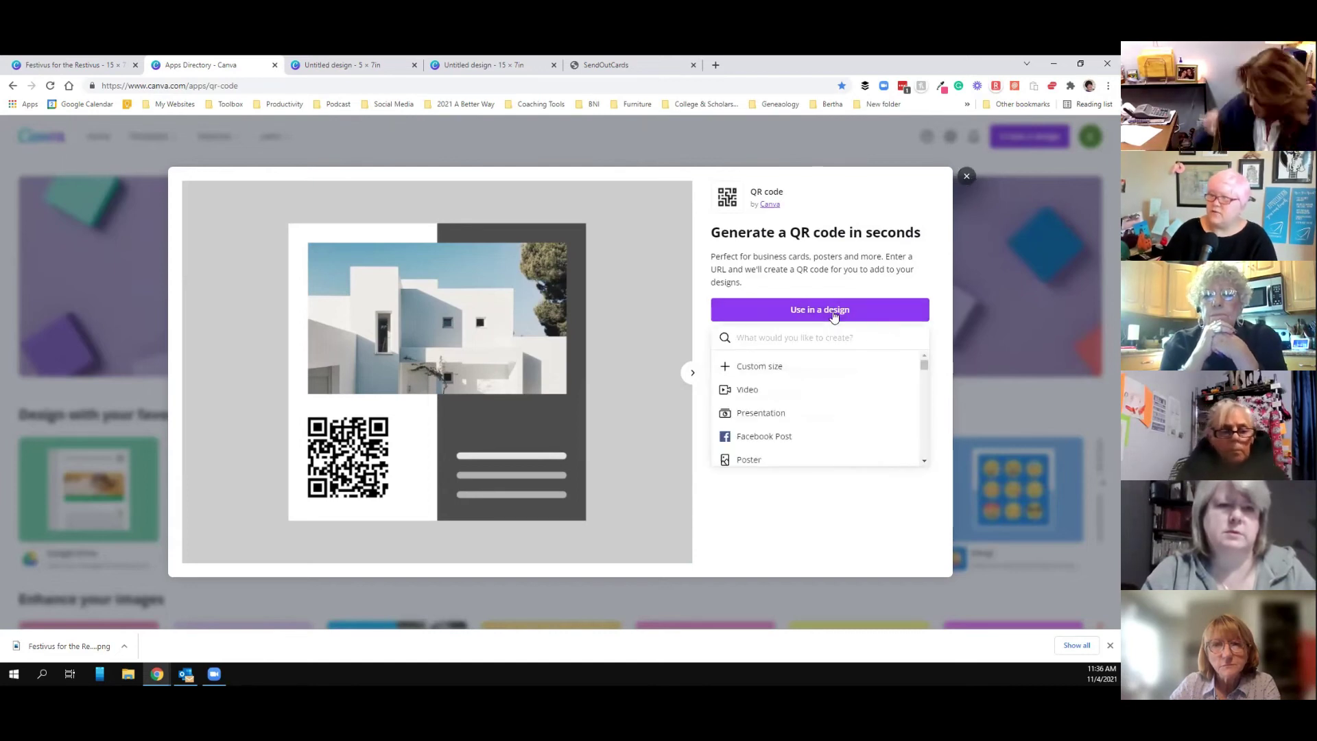
{"action": "left_click", "coordinate": [834, 315]}
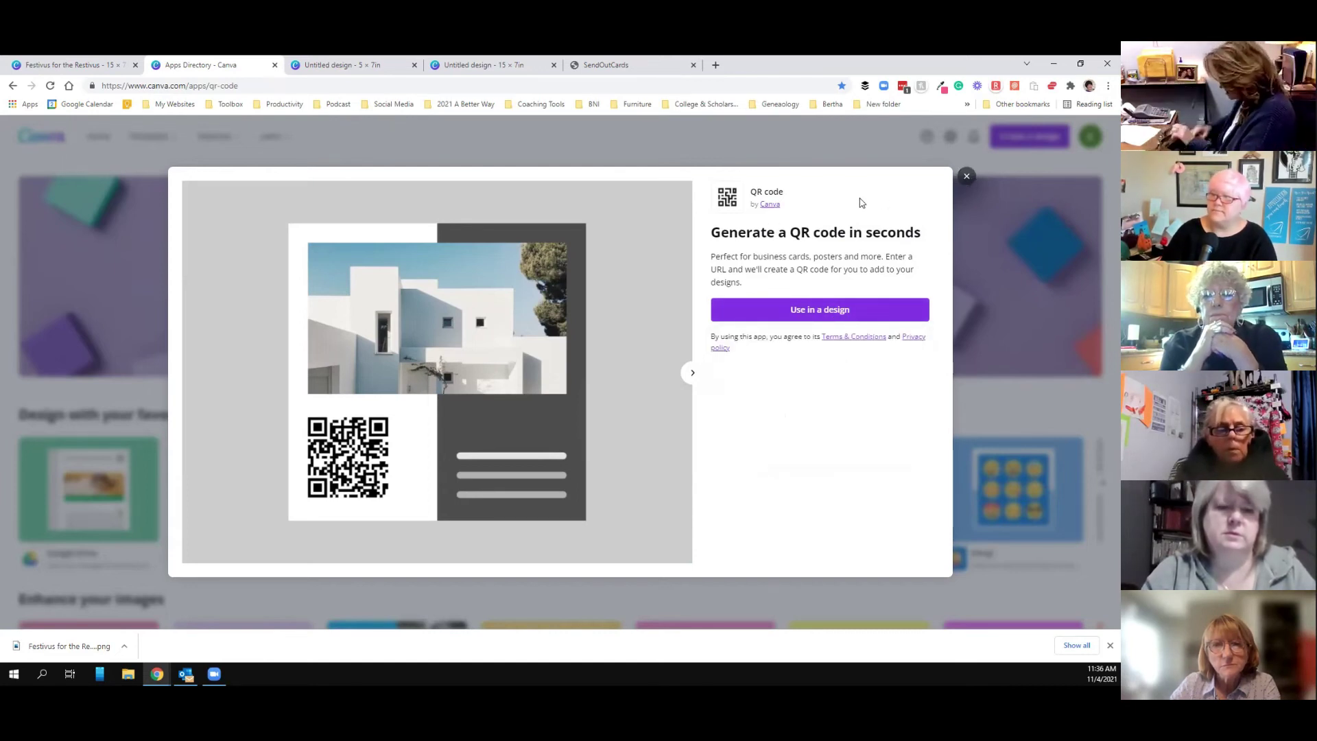
{"action": "left_click", "coordinate": [969, 179]}
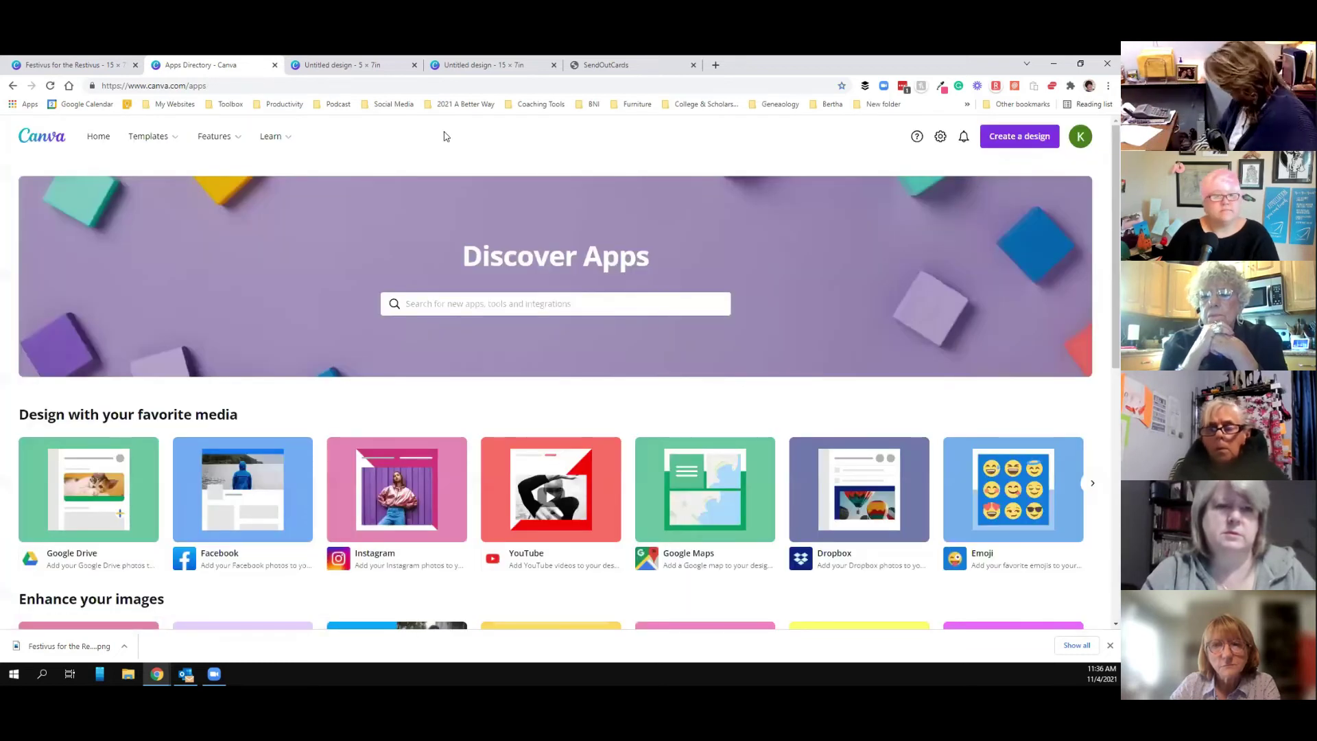